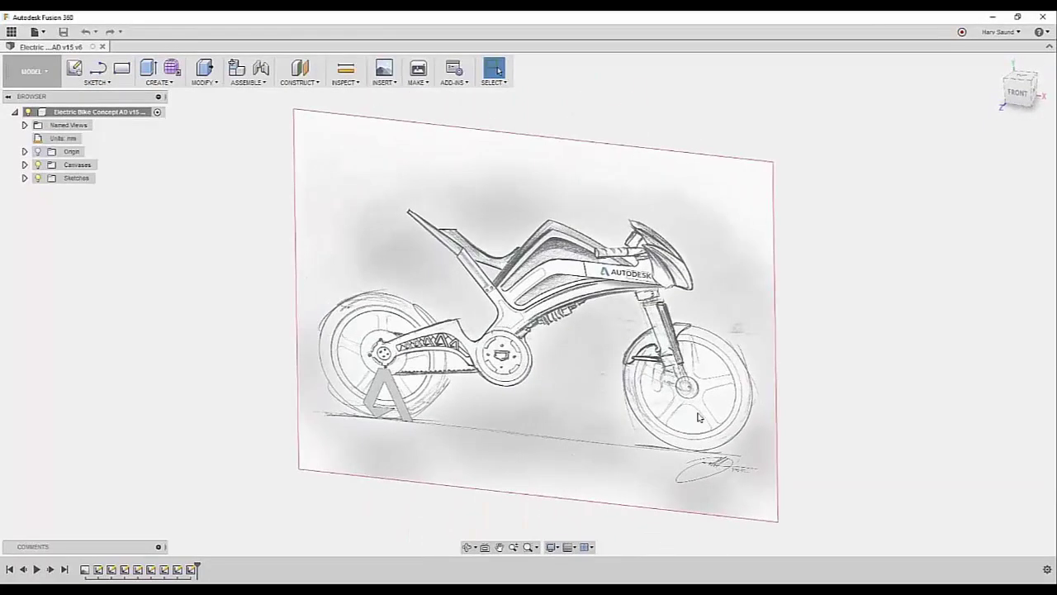
Make the Front Axle sketch visible in the model.
left_click(24, 178)
left_click(50, 192)
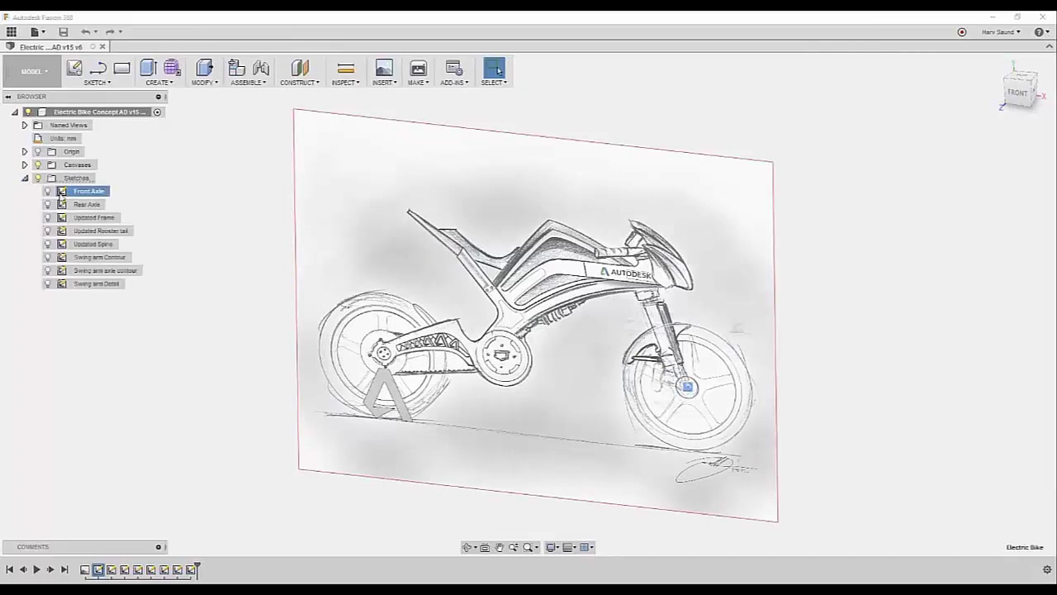
left_click(47, 192)
left_click(132, 192)
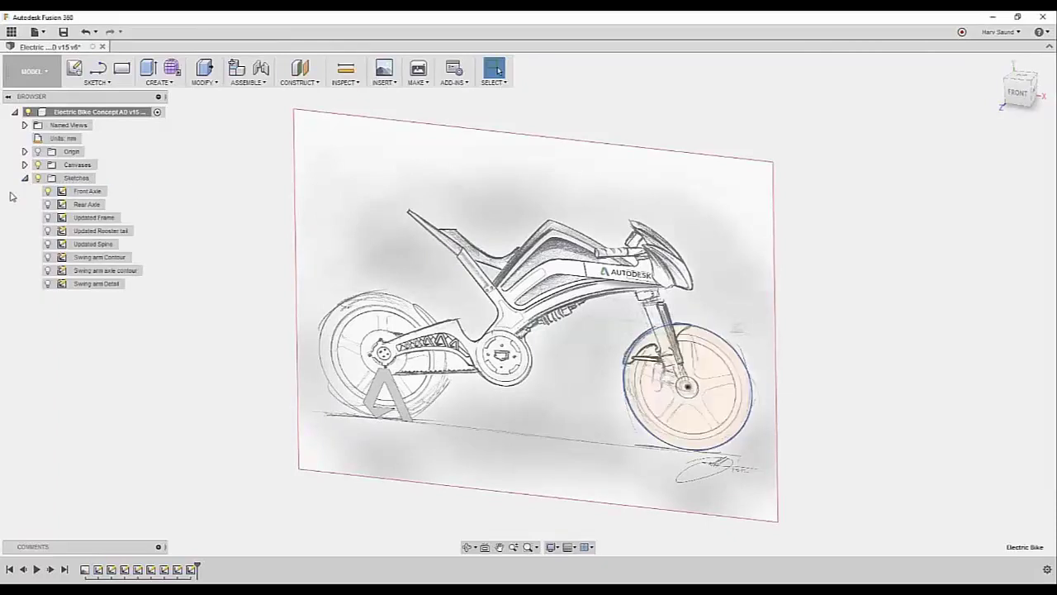
left_click(25, 177)
Create a new component named Front Axle.
right_click(165, 111)
left_click(206, 117)
left_click(93, 193)
type("F")
type("le")
key("Return")
Zoom in to the small axle circle and bring up its actions menu.
left_click(25, 178)
left_click(25, 178)
scroll(776, 410, "up", 3)
scroll(774, 414, "up", 3)
scroll(768, 411, "up", 2)
scroll(735, 312, "up", 2)
scroll(752, 305, "up", 1)
right_click(752, 304)
Extrude the axle circle symmetrically to 12.85 in.
left_click(792, 286)
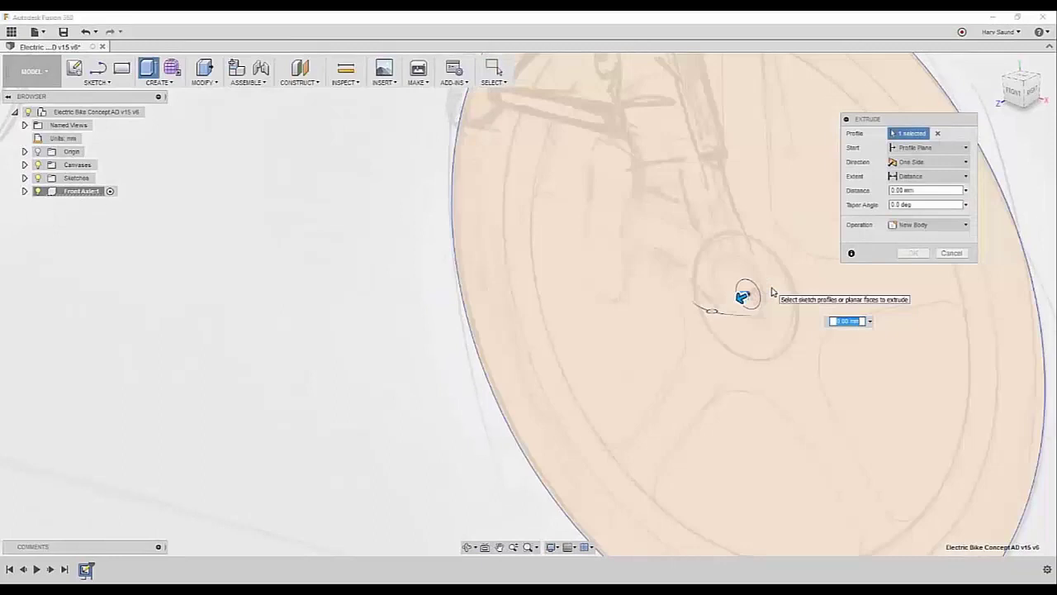
left_click(929, 162)
left_click(923, 203)
left_click(922, 190)
type("12.85")
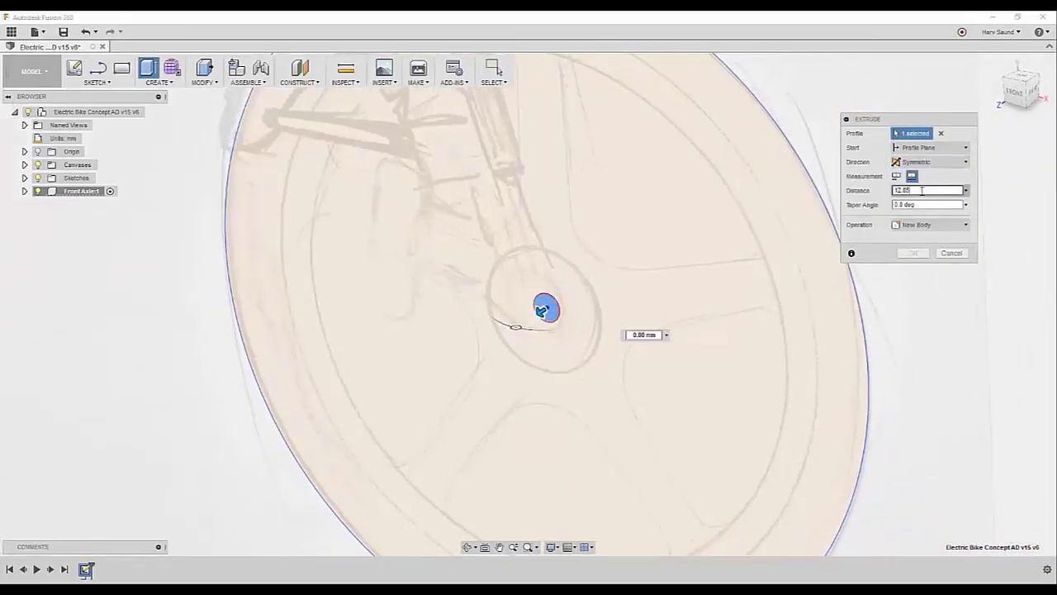
type("in")
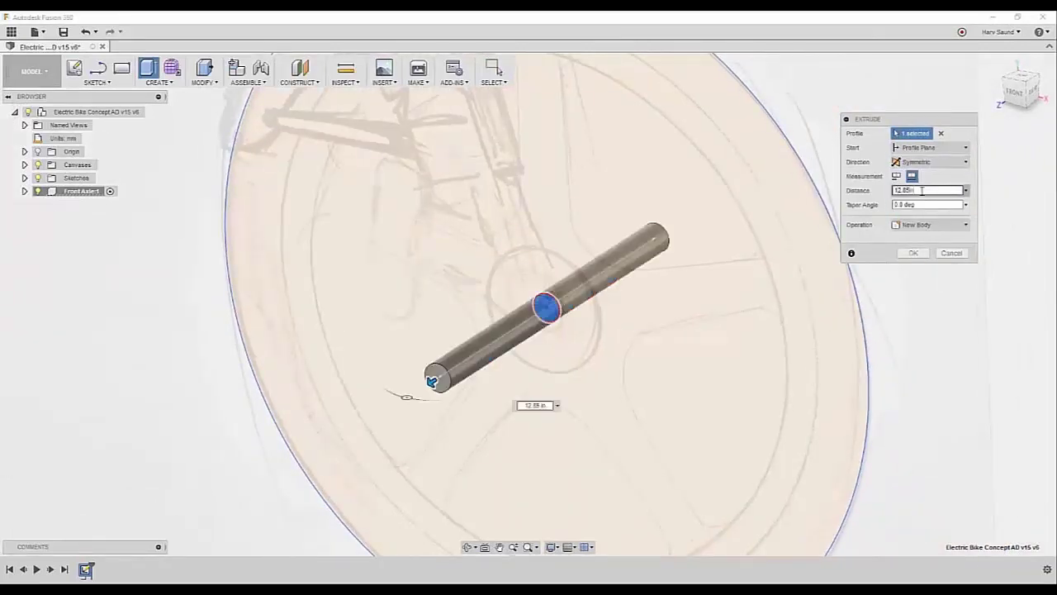
left_click(915, 255)
Lock the front axle to the bike with a rigid as-built joint.
key("F6")
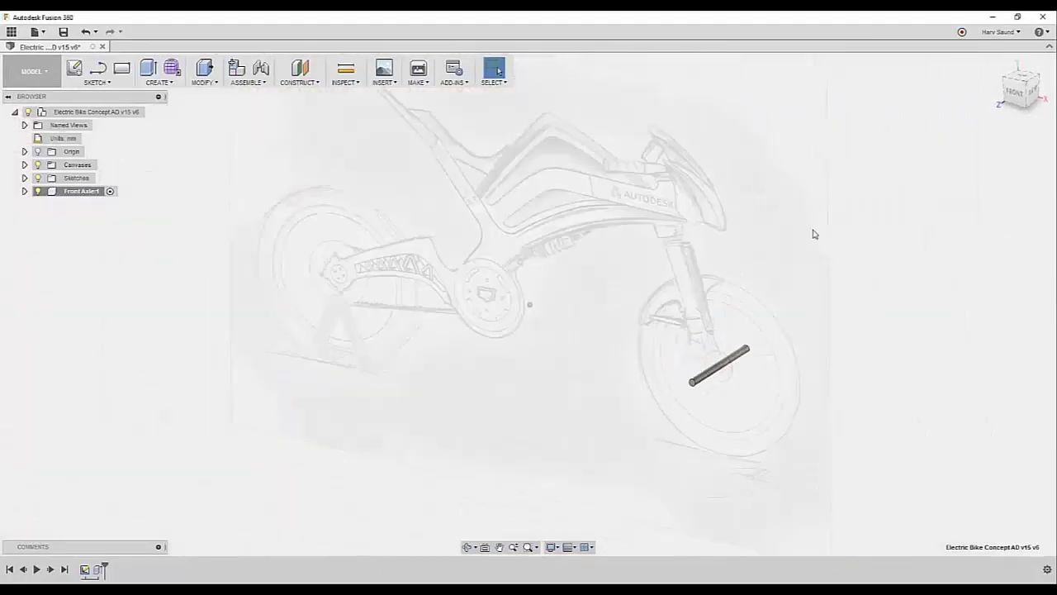
left_click(262, 84)
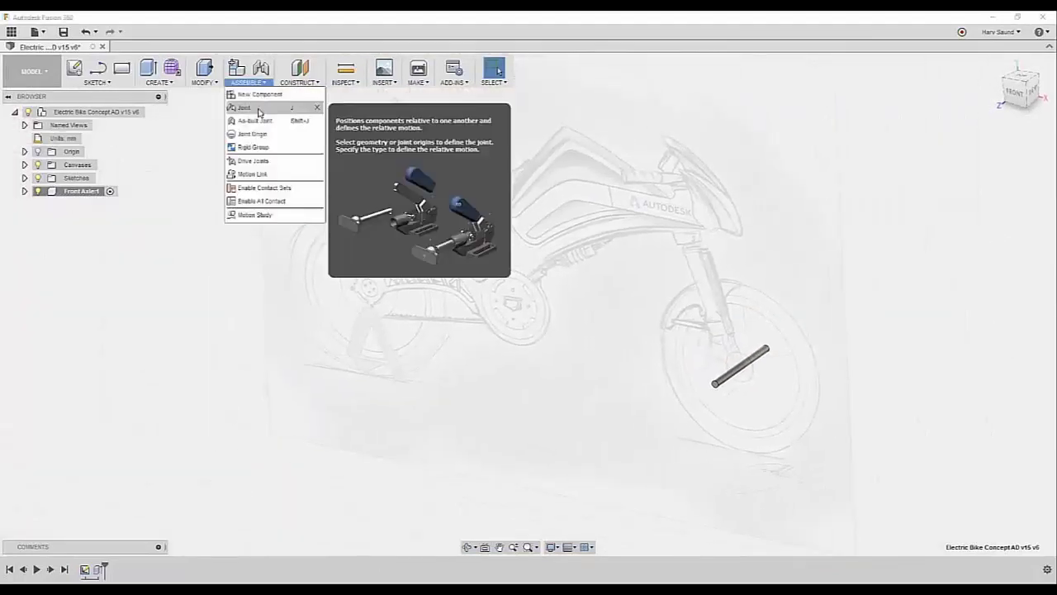
left_click(260, 122)
middle_click_drag(260, 122, 732, 418, "shift")
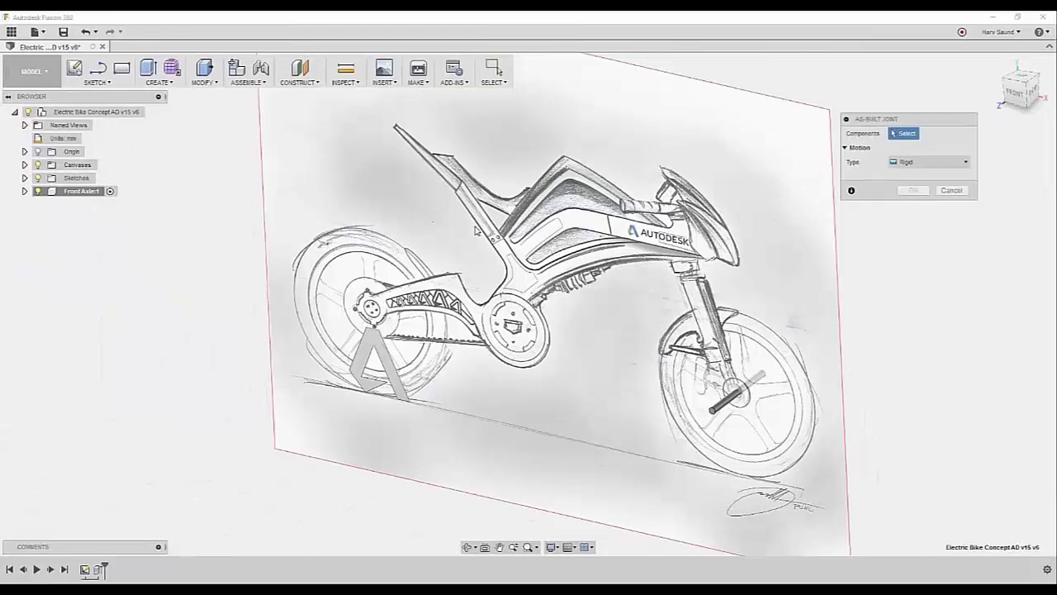
left_click(730, 409)
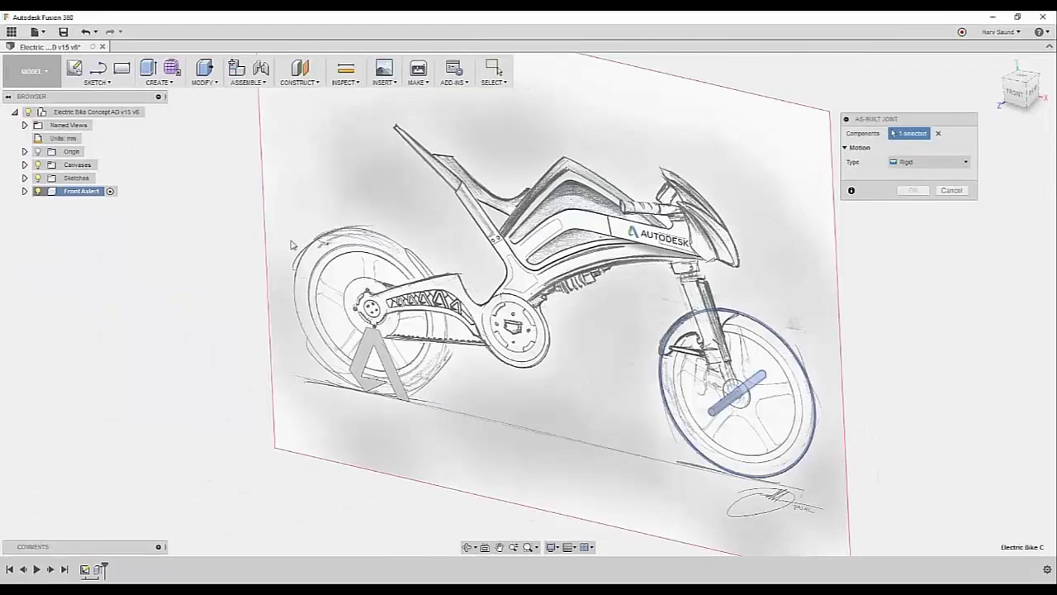
left_click(550, 281)
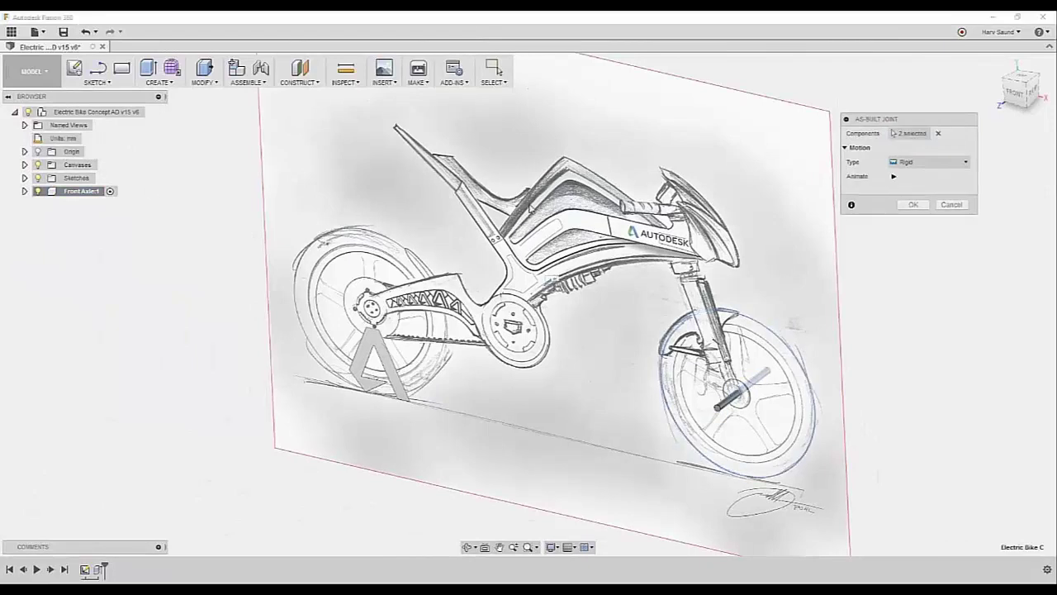
left_click(911, 206)
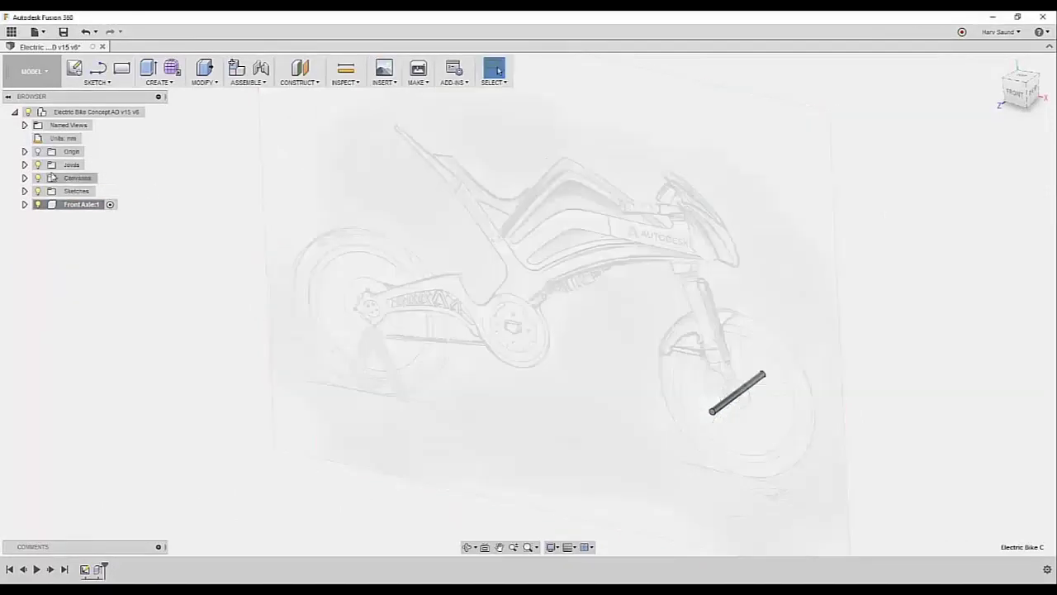
Create a new component named Rear Axle.
right_click(91, 112)
key("Escape")
right_click(130, 115)
key("Escape")
double_click(92, 219)
type("Rear Ax")
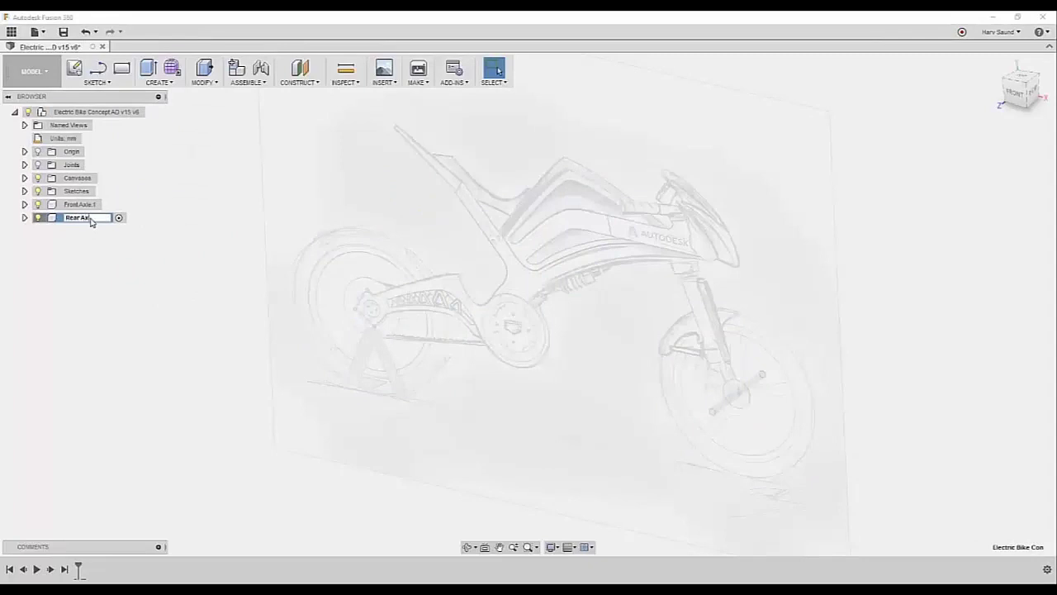
type("le")
key("Return")
Move the Rear Axle sketch into the Rear Axle component and show the project's data files.
left_click(24, 191)
left_click_drag(85, 204, 87, 310)
left_click(24, 190)
left_click(24, 218)
left_click(34, 245)
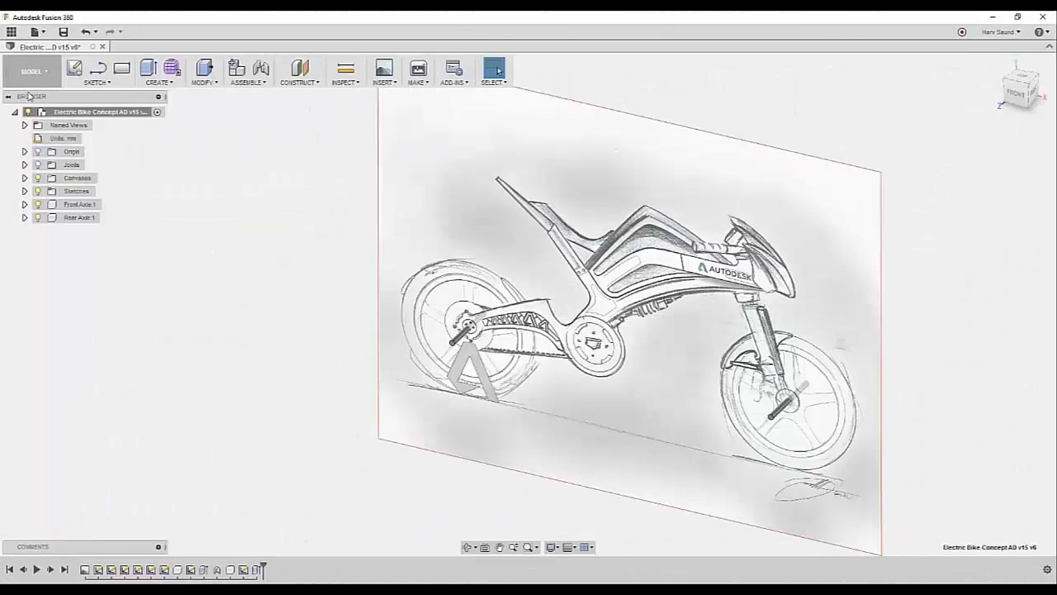
left_click(11, 32)
Insert the Front_Wheel_and_Tire part and place it to the lower right of the bike.
right_click(63, 376)
left_click(111, 391)
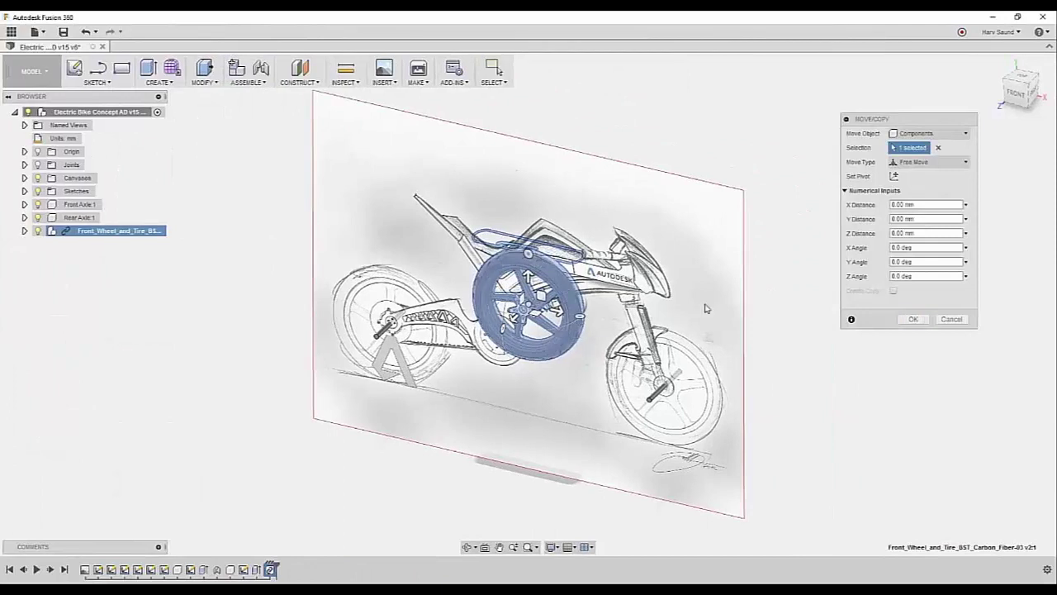
left_click_drag(529, 306, 834, 428)
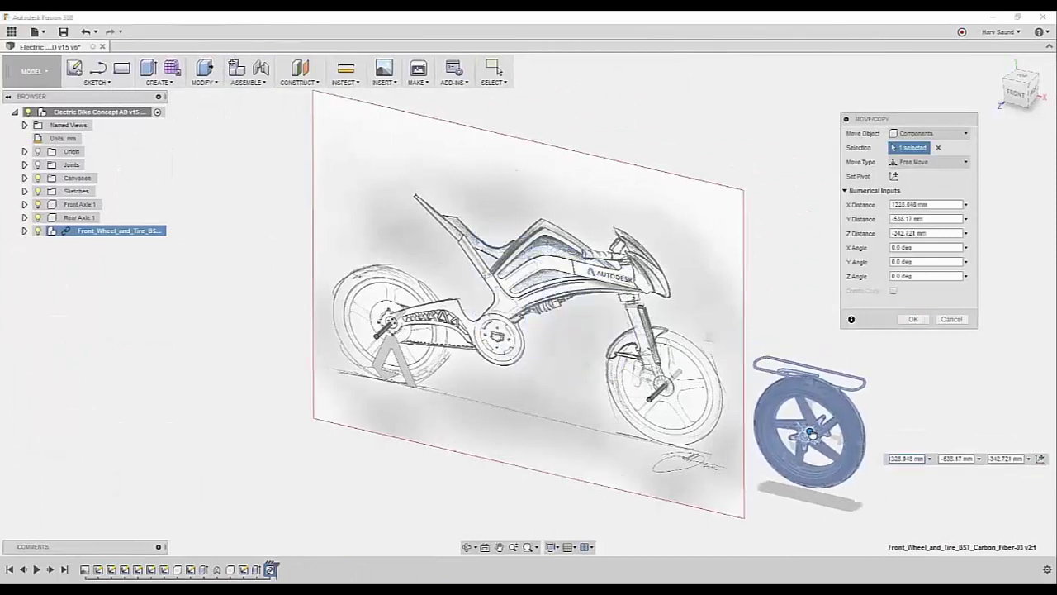
left_click(914, 319)
scroll(916, 385, "up", 1)
scroll(916, 385, "up", 3)
scroll(915, 405, "up", 5)
scroll(916, 423, "up", 4)
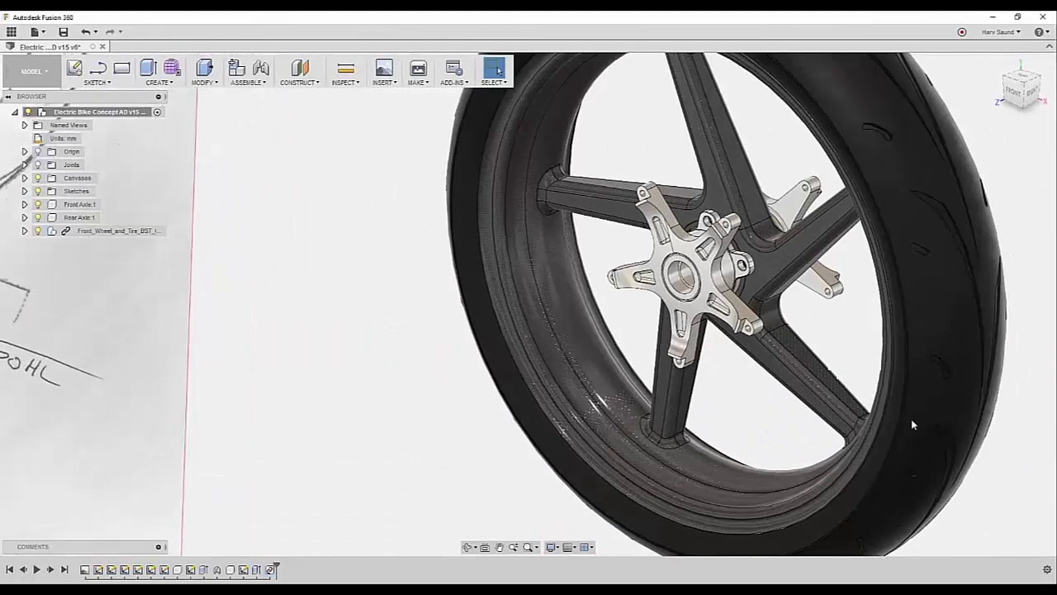
scroll(845, 295, "up", 1)
scroll(861, 354, "up", 3)
scroll(878, 303, "up", 3)
Join the wheel hub centre to the axle end with a revolute joint.
key("j")
mouse_move(885, 284)
middle_mouse_down("shift")
mouse_move(891, 259)
mouse_move(746, 333)
middle_mouse_up("shift")
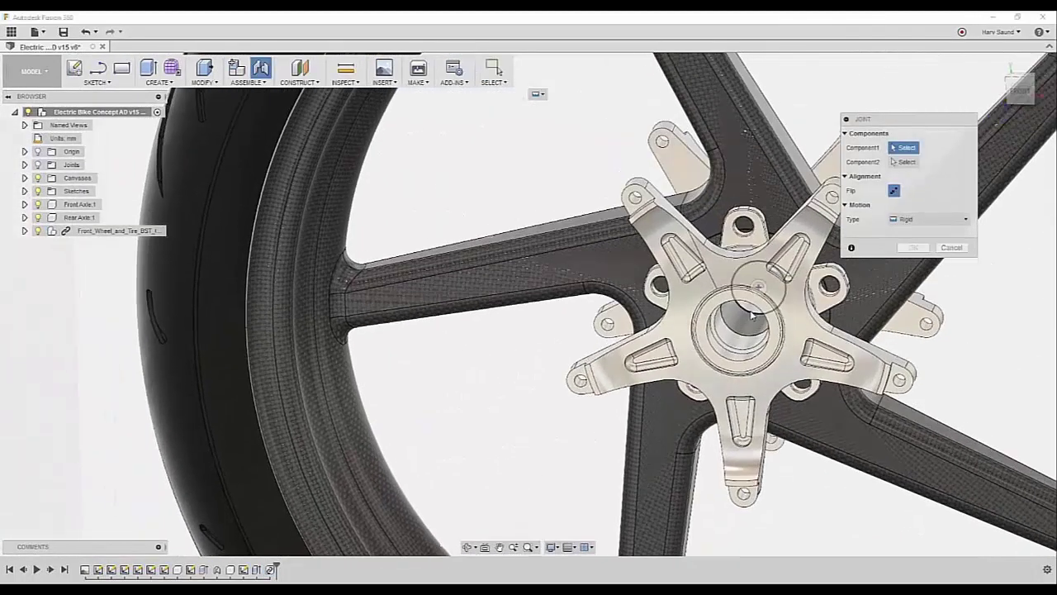
left_click(751, 311)
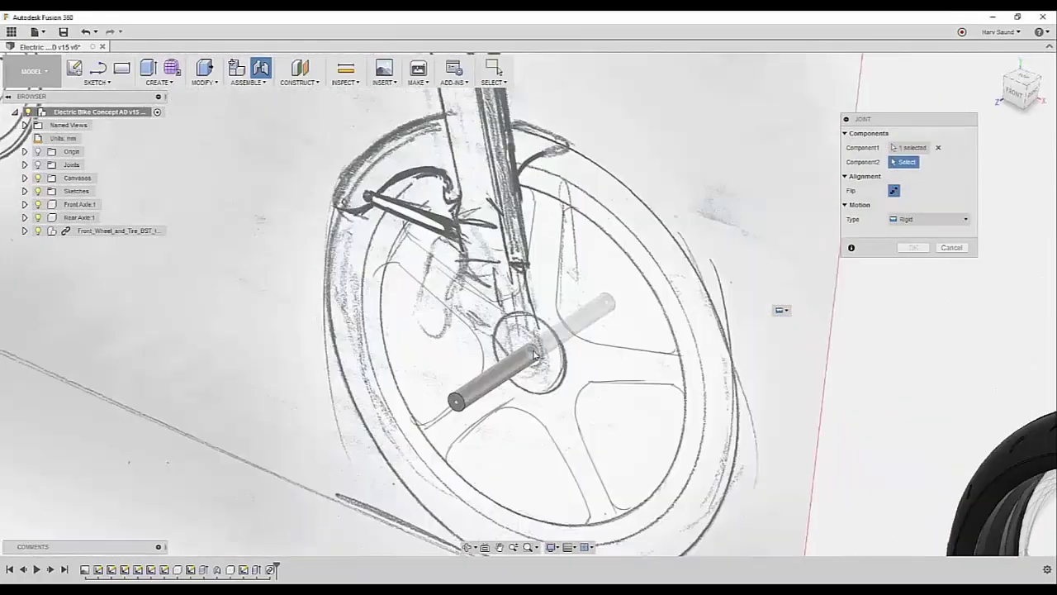
left_click(534, 355)
left_click(930, 276)
left_click(929, 304)
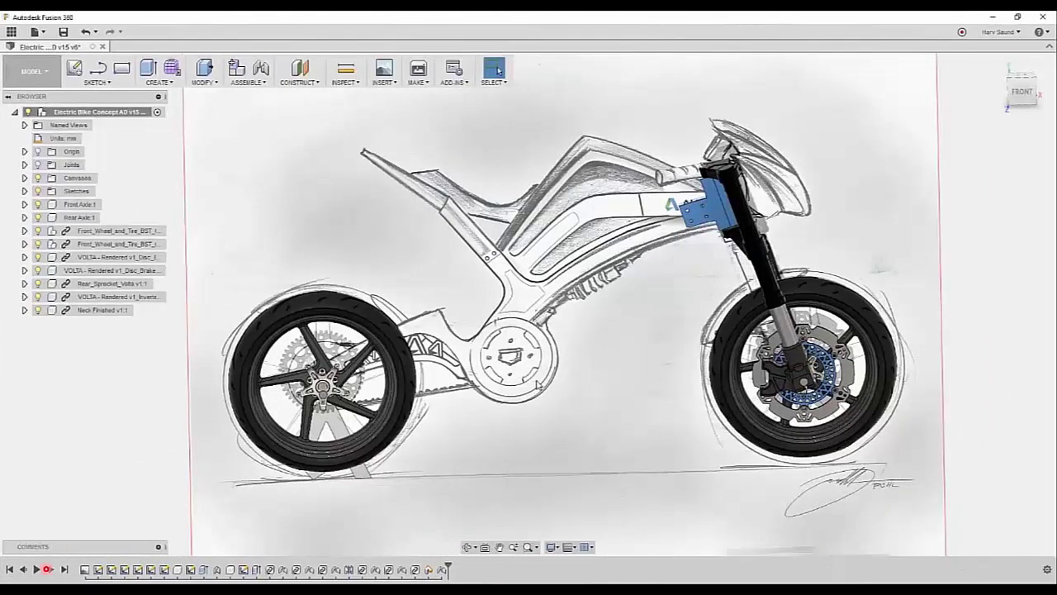
Hide the sketch canvas and create a new component named Frame.
left_click(37, 177)
left_click(24, 191)
left_click(94, 205)
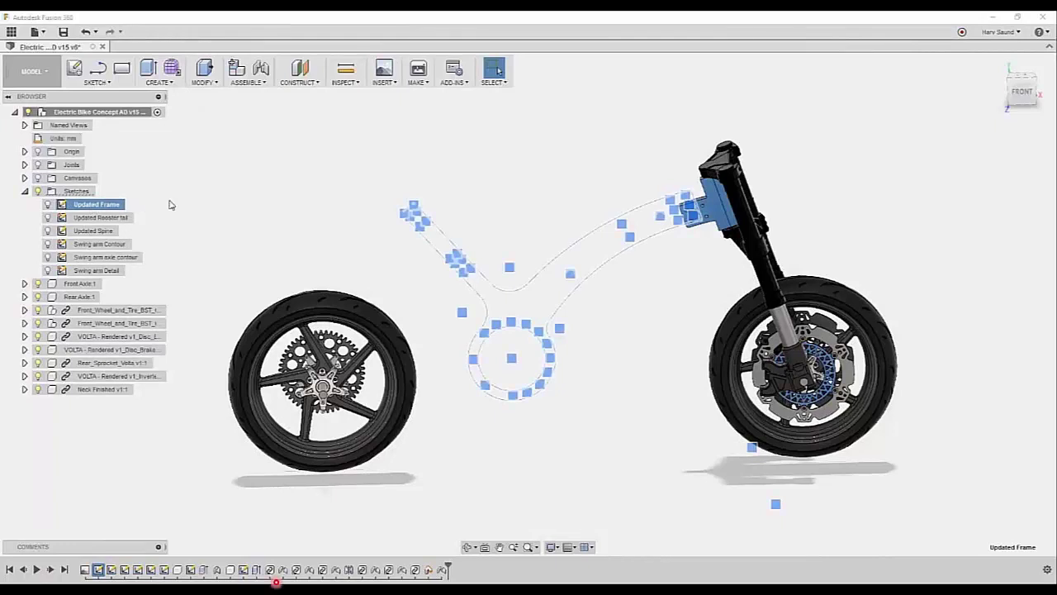
right_click(165, 112)
left_click(206, 117)
left_click(105, 406)
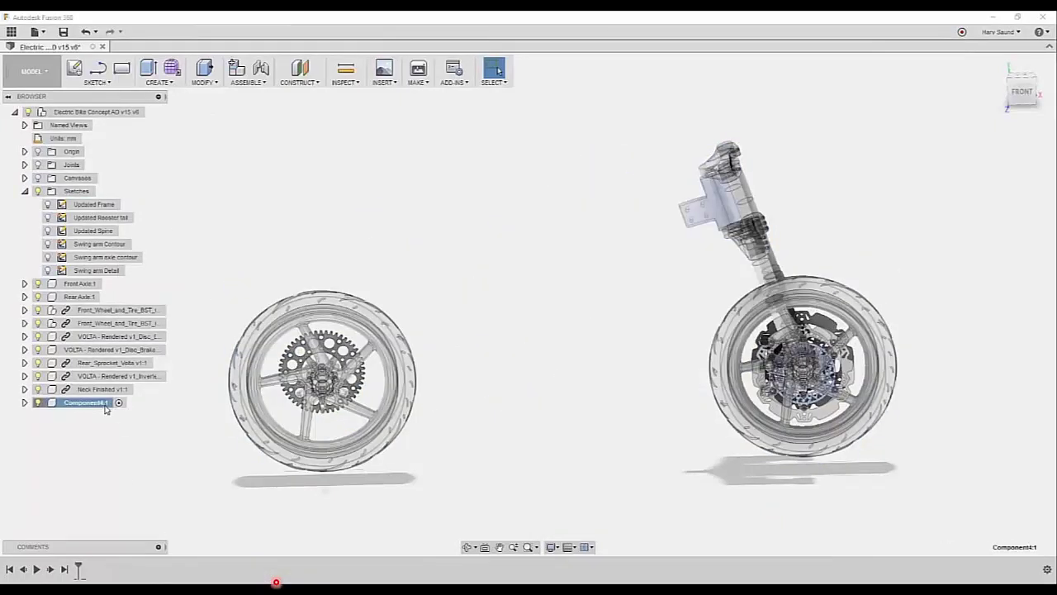
type("Frame")
key("Return")
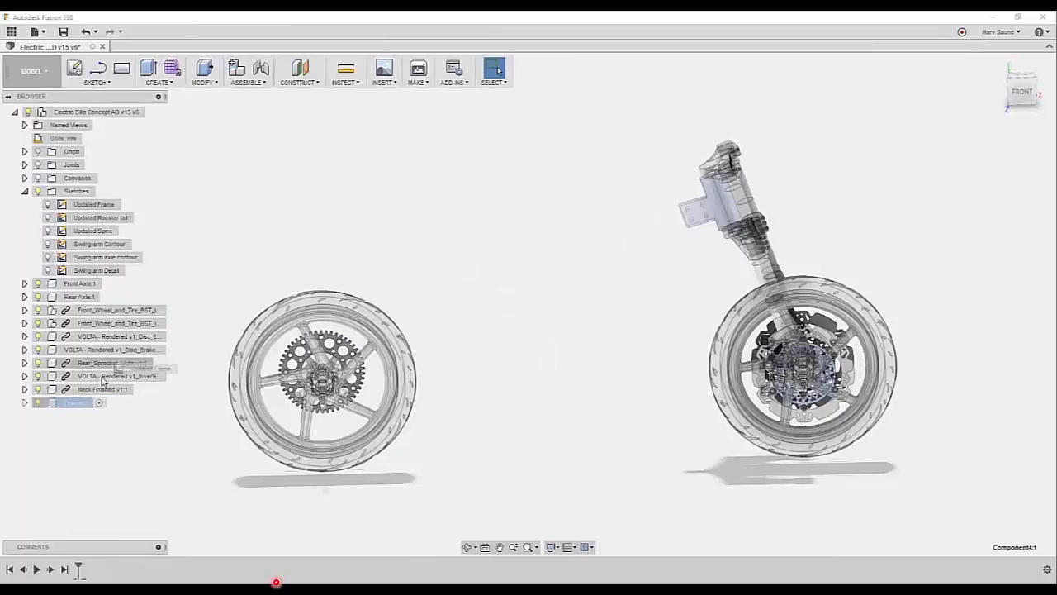
Move the Updated Frame, Rooster tail and Spine sketches into Frame and show the frame outline.
left_click_drag(78, 405, 79, 404)
left_click(25, 192)
left_click(25, 324)
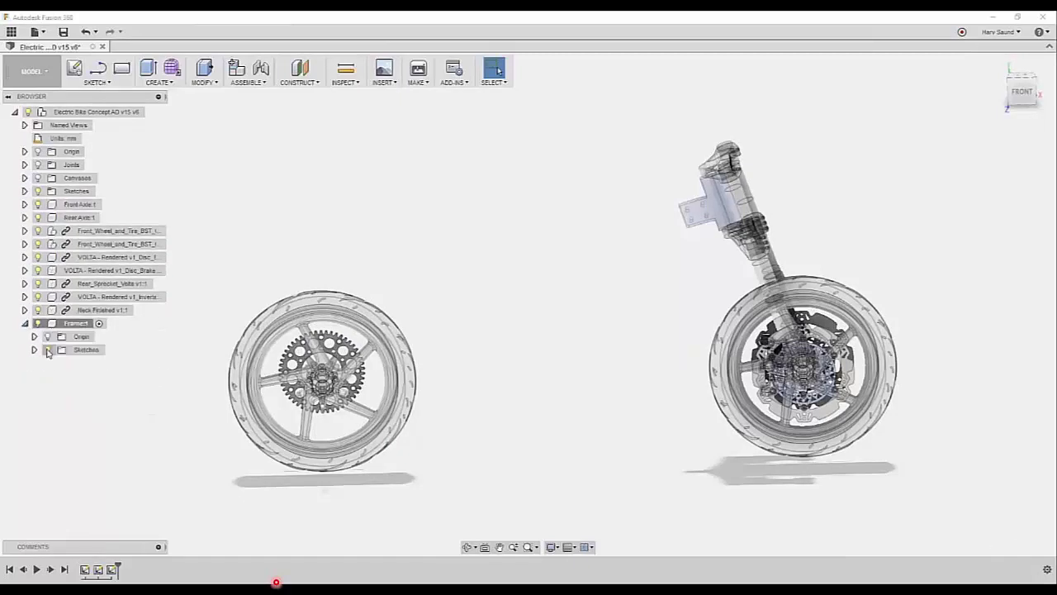
left_click(35, 350)
left_click(60, 364)
left_click(34, 350)
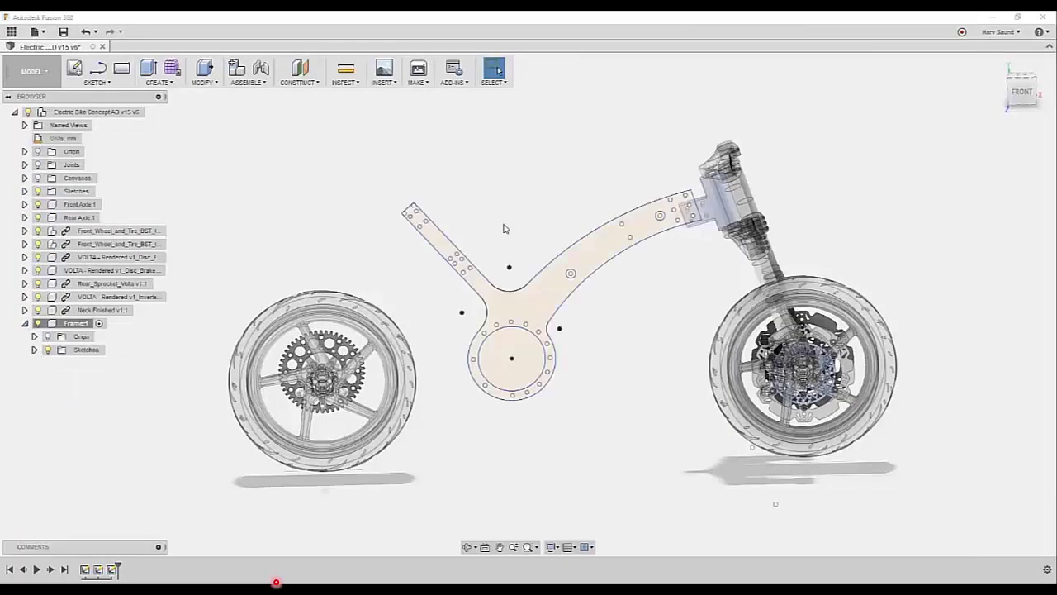
scroll(542, 208, "up", 1)
scroll(542, 209, "up", 1)
scroll(542, 208, "up", 2)
scroll(542, 208, "up", 1)
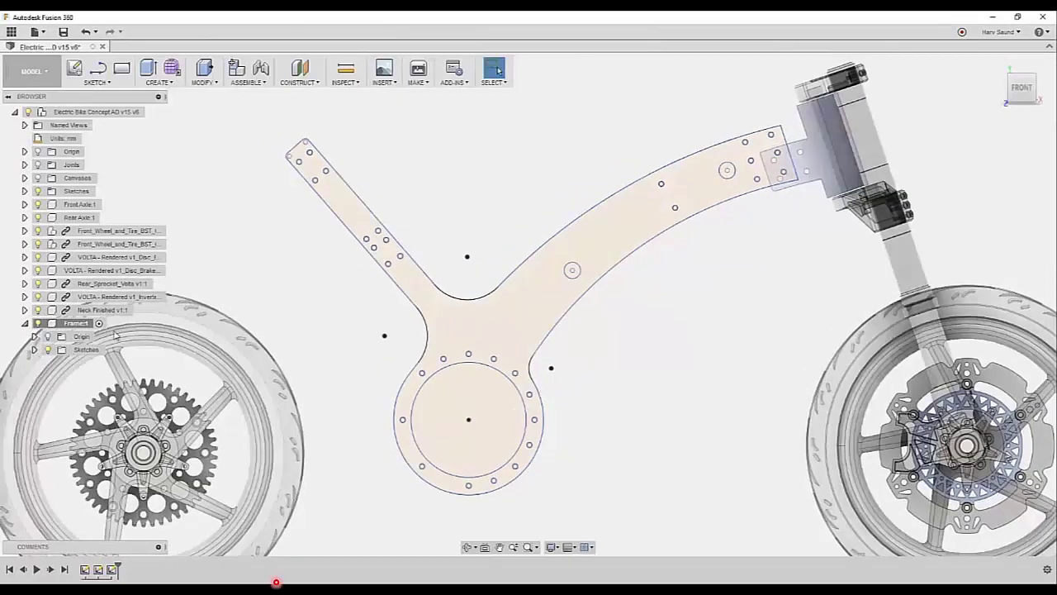
Edit the frame sketch and view it from the front.
left_click(495, 321)
right_click(496, 320)
left_click(513, 382)
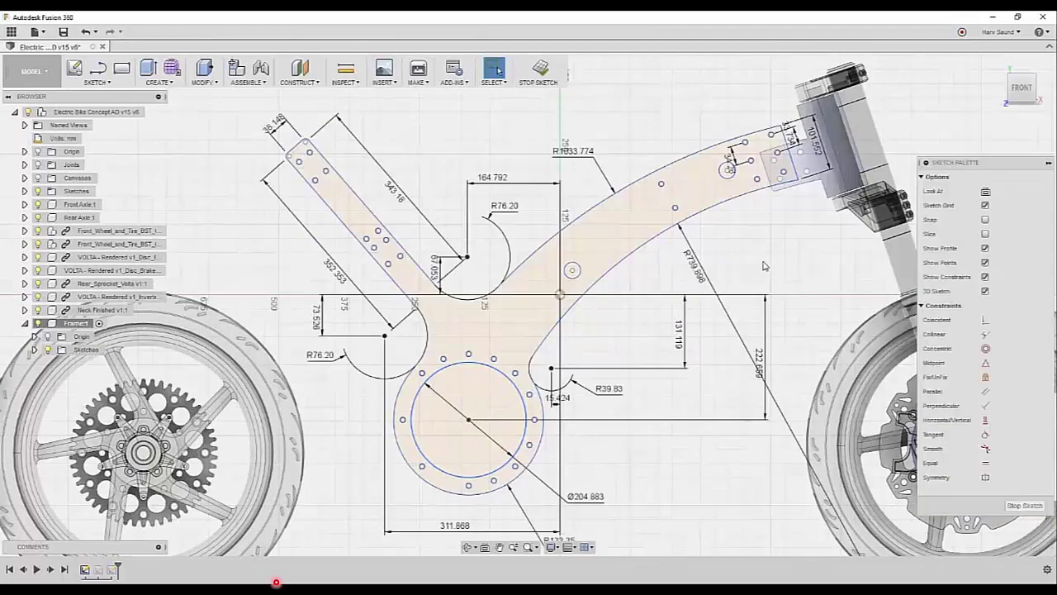
scroll(764, 265, "up", 3)
scroll(764, 265, "up", 3)
scroll(764, 265, "up", 2)
left_click(1000, 112)
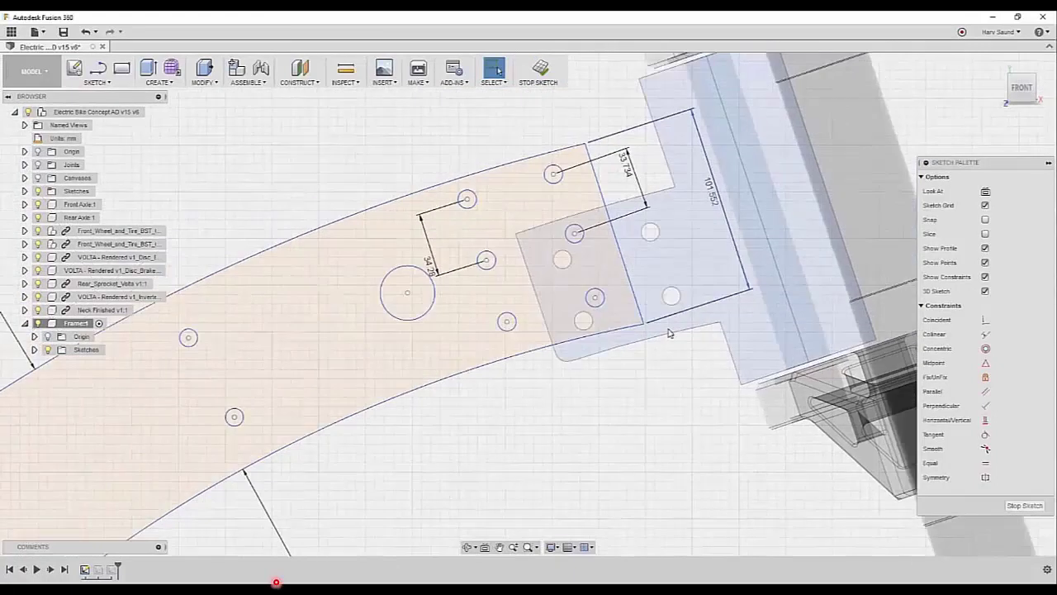
Make the frame's end line collinear with the neck plate edge.
left_click(631, 290)
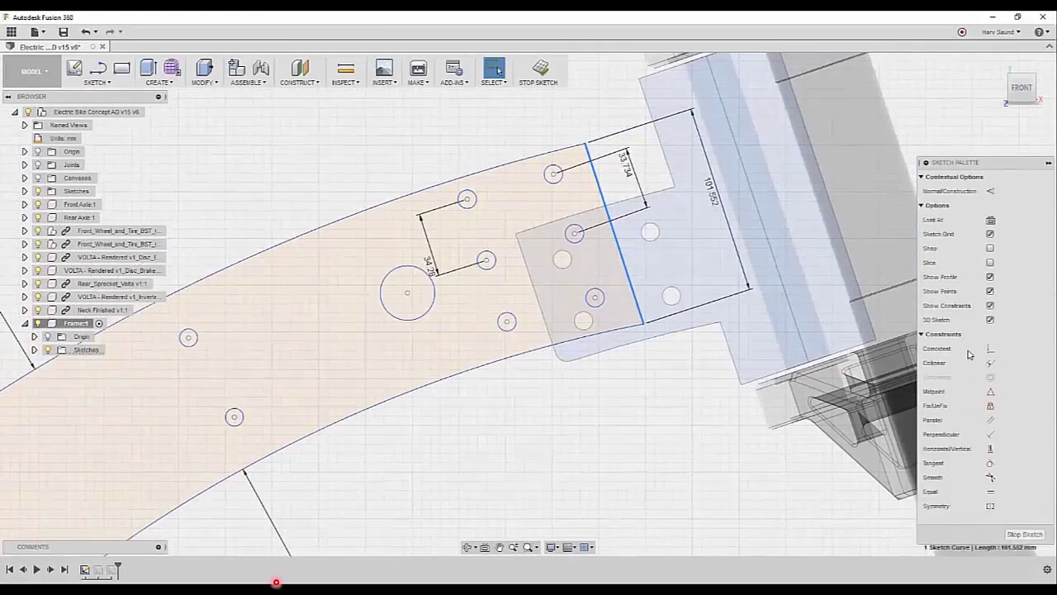
left_click(990, 377)
left_click(667, 173)
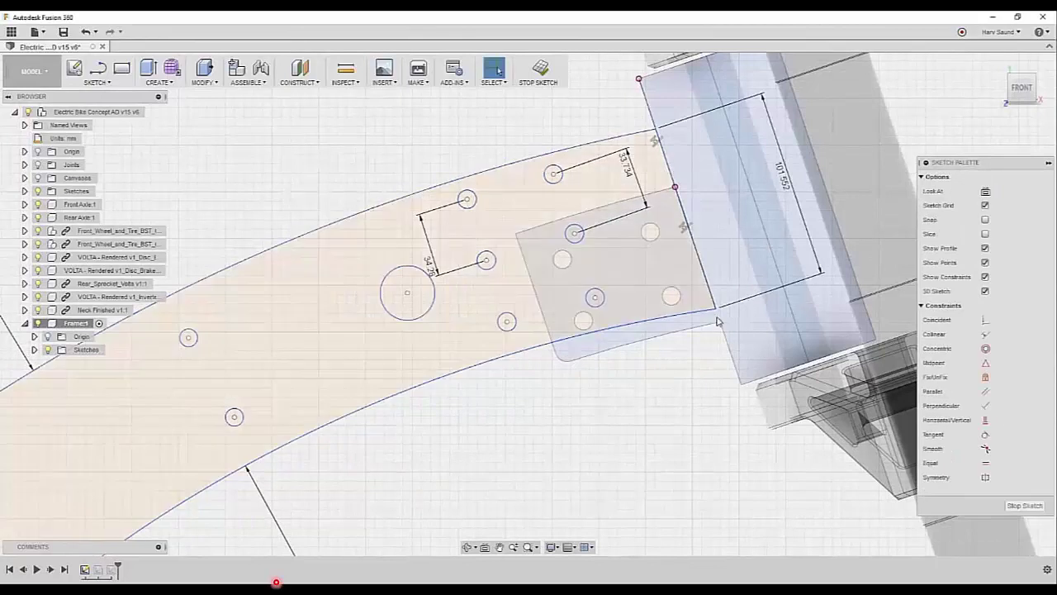
left_click_drag(716, 307, 726, 337)
key("ctrl+z")
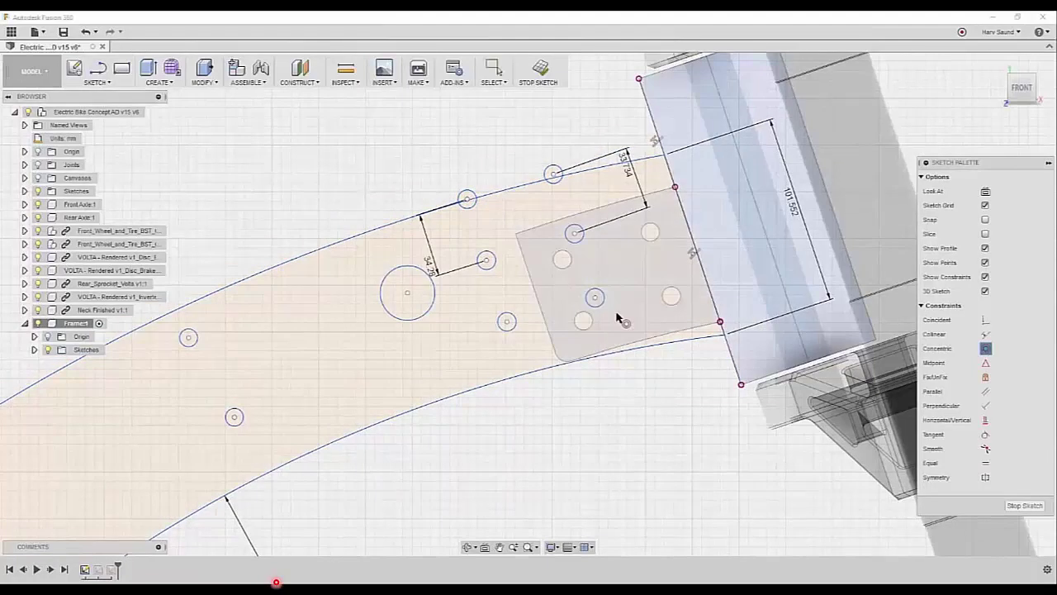
Make the four frame bolt holes concentric with the neck plate holes.
left_click(671, 296)
left_click(516, 322)
left_click(582, 322)
left_click(486, 261)
left_click(561, 261)
left_click(581, 240)
left_click(650, 232)
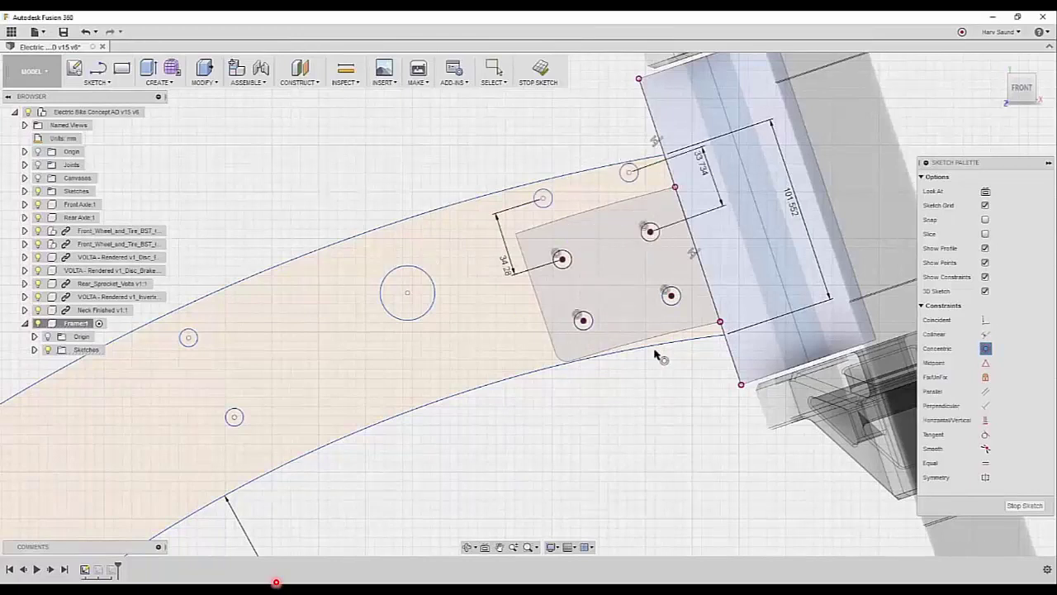
key("Escape")
Inspect the frame's bottom arc and its end point, then zoom out.
left_click(723, 337)
left_click(724, 333)
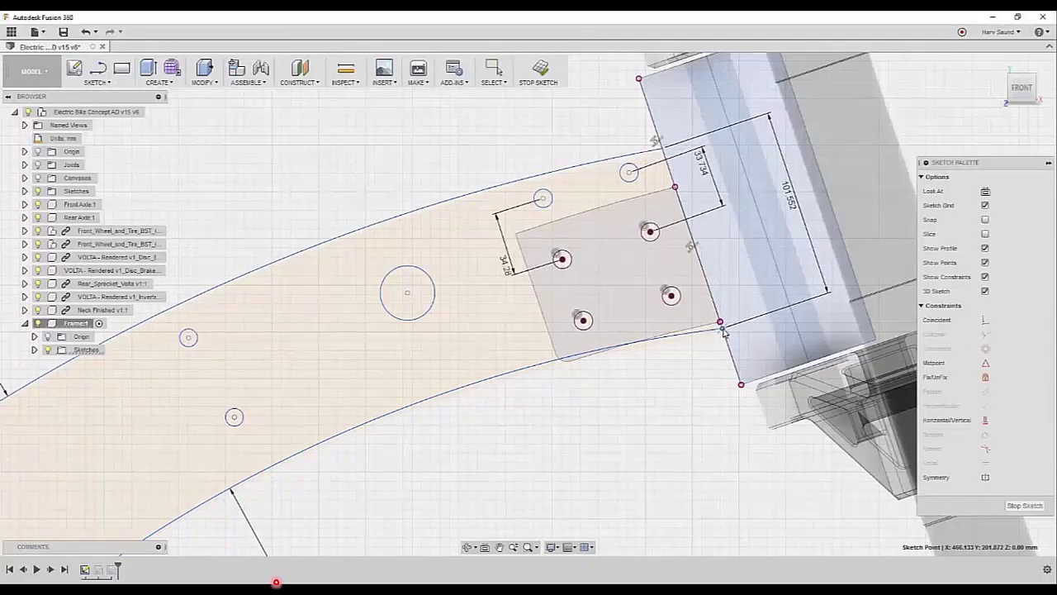
left_click(618, 396)
scroll(620, 397, "down", 5)
scroll(622, 396, "down", 2)
scroll(623, 397, "down", 1)
scroll(623, 396, "down", 1)
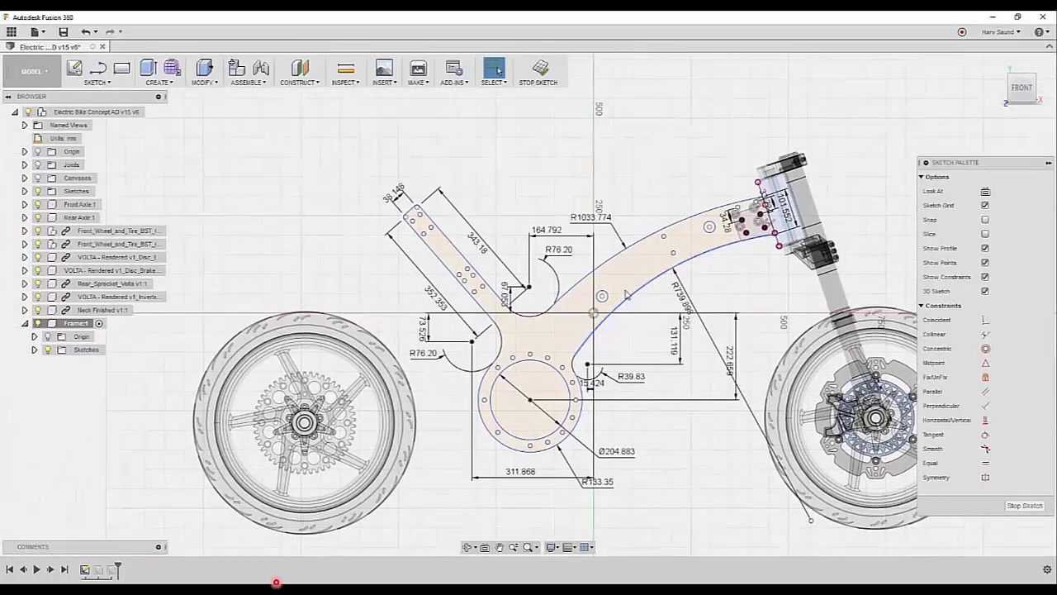
Extrude the frame profile and inner circle symmetrically to 50 mm.
left_click(626, 288)
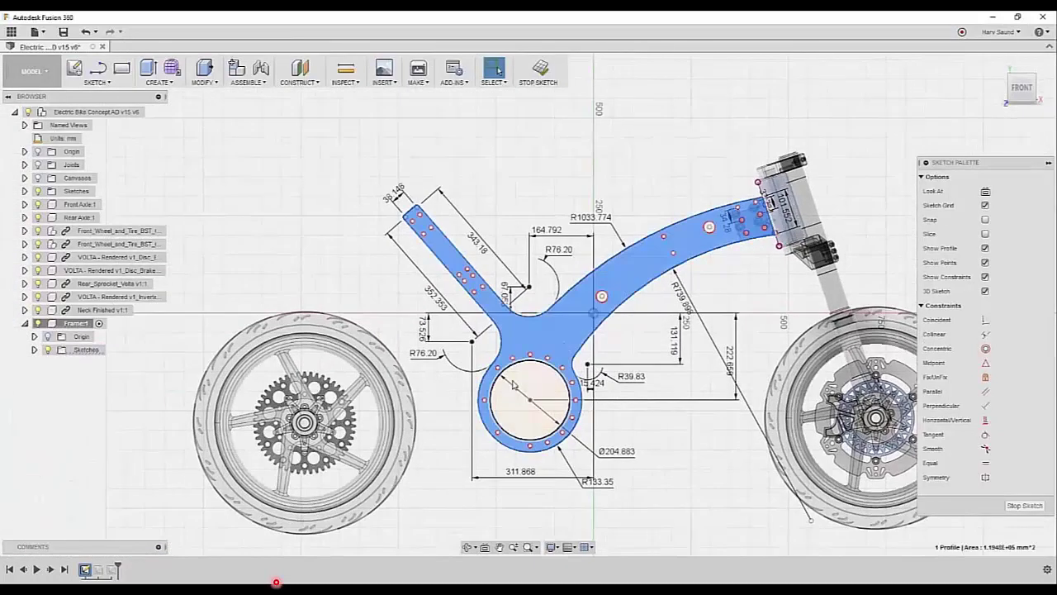
left_click(542, 389, "shift")
right_click(659, 335)
left_click(679, 326)
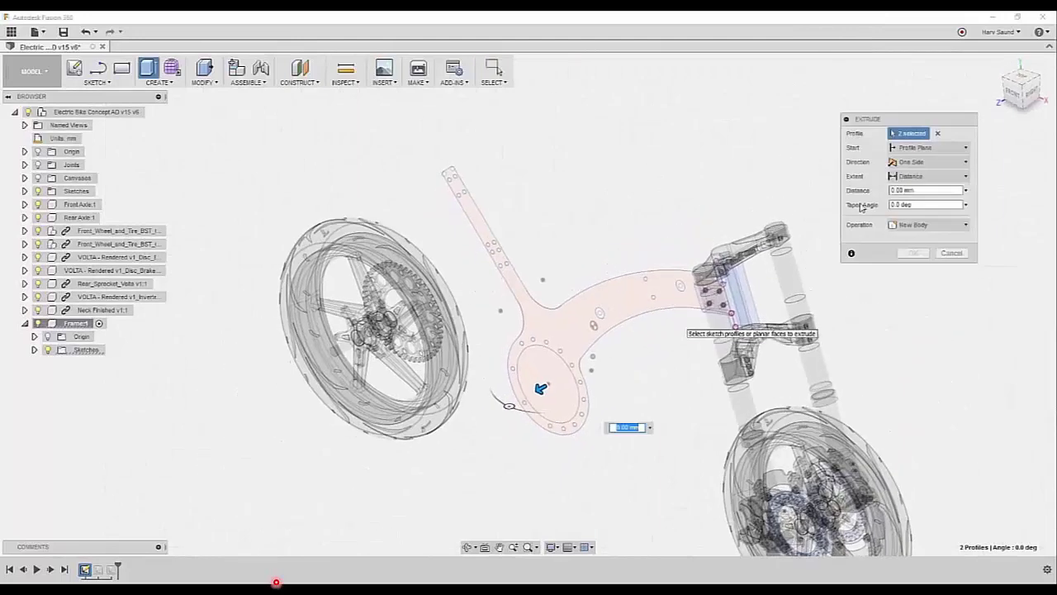
left_click(925, 162)
left_click(917, 198)
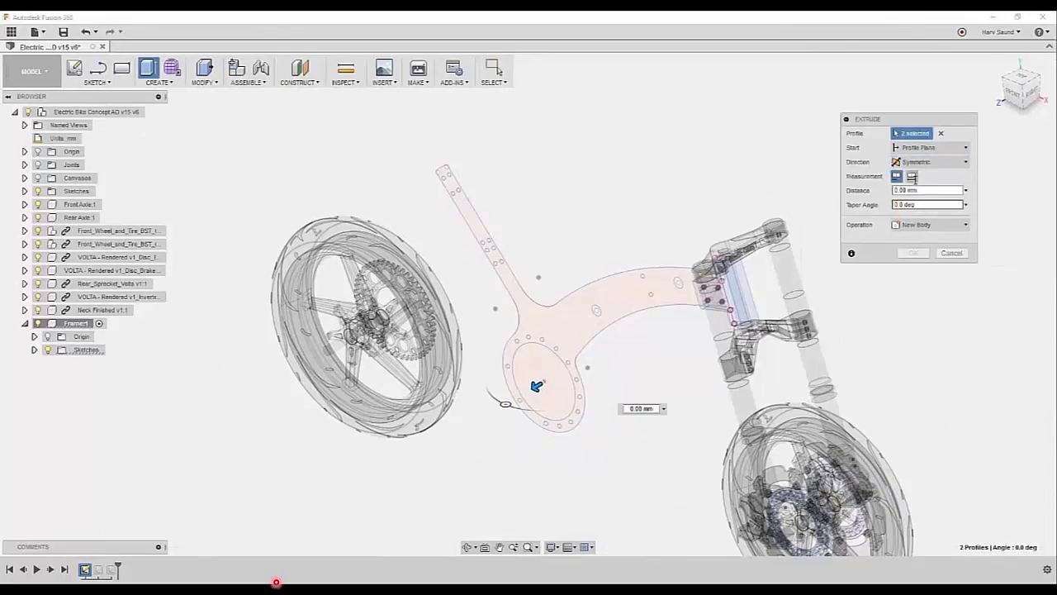
left_click(919, 190)
type("50")
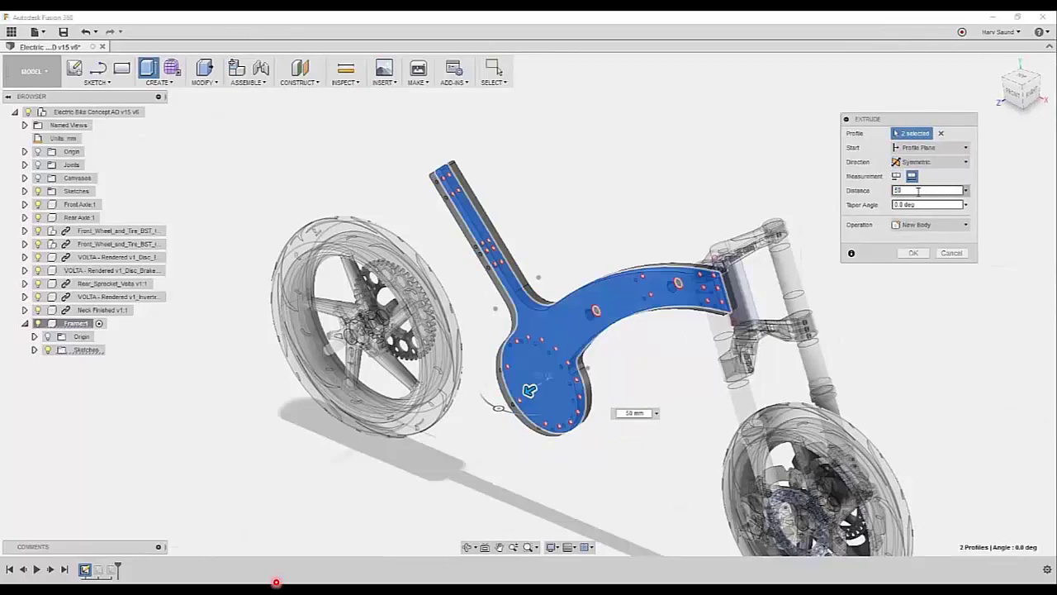
key("Return")
middle_click_drag(672, 377, 669, 359, "shift")
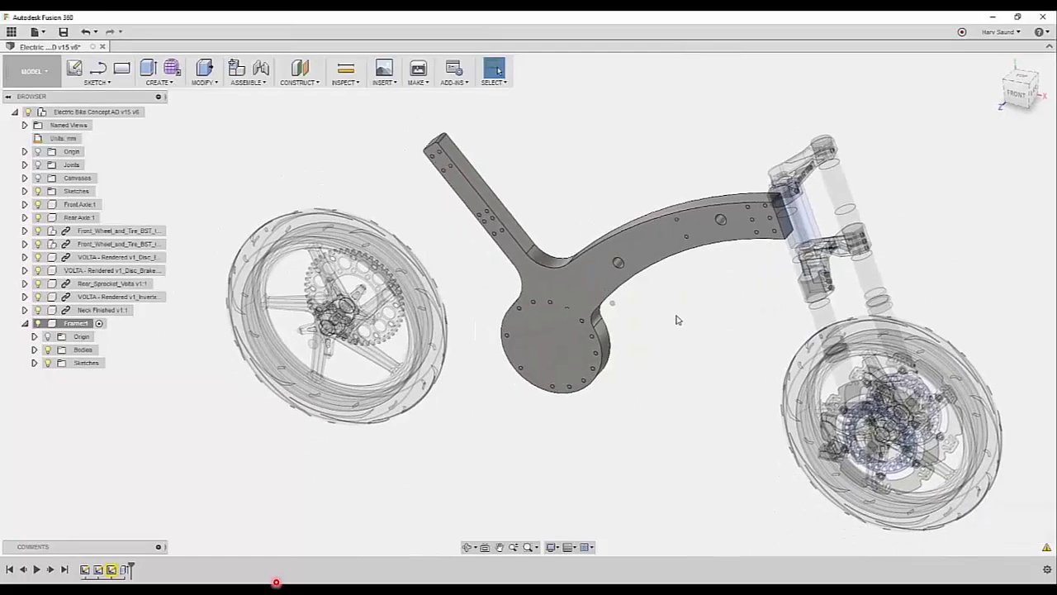
Create a new component named Swing arm.
left_click(25, 323)
right_click(129, 112)
left_click(165, 128)
left_click(93, 337)
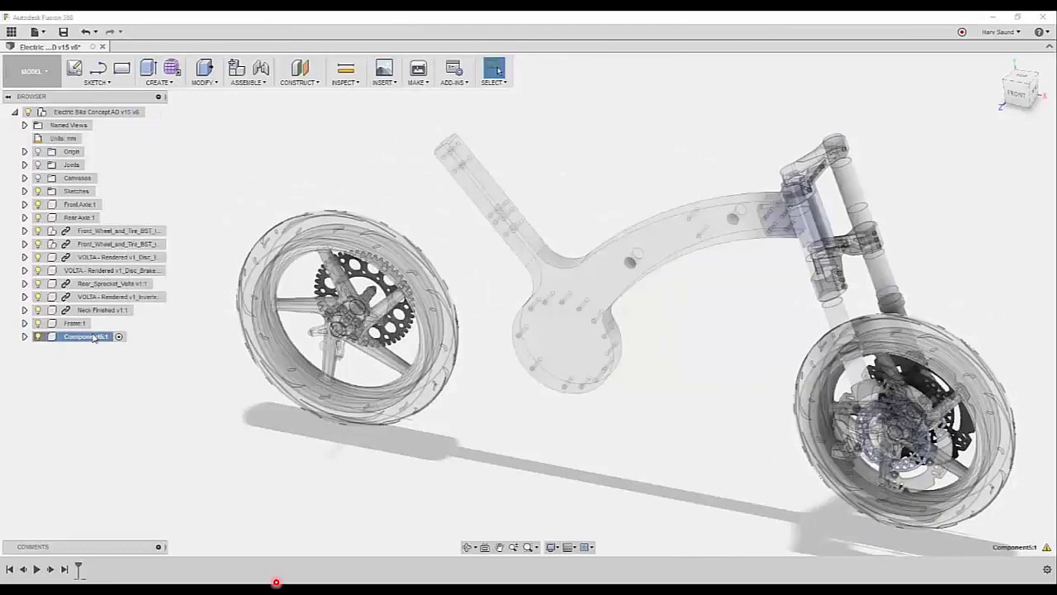
double_click(94, 337)
type("Swing arm")
key("Return")
Move the Swing arm Contour, axle contour and Detail sketches into Swing arm:1.
left_click(24, 191)
left_click_drag(90, 204, 85, 382)
left_click_drag(95, 204, 93, 363)
left_click(97, 205)
left_click_drag(96, 205, 83, 350)
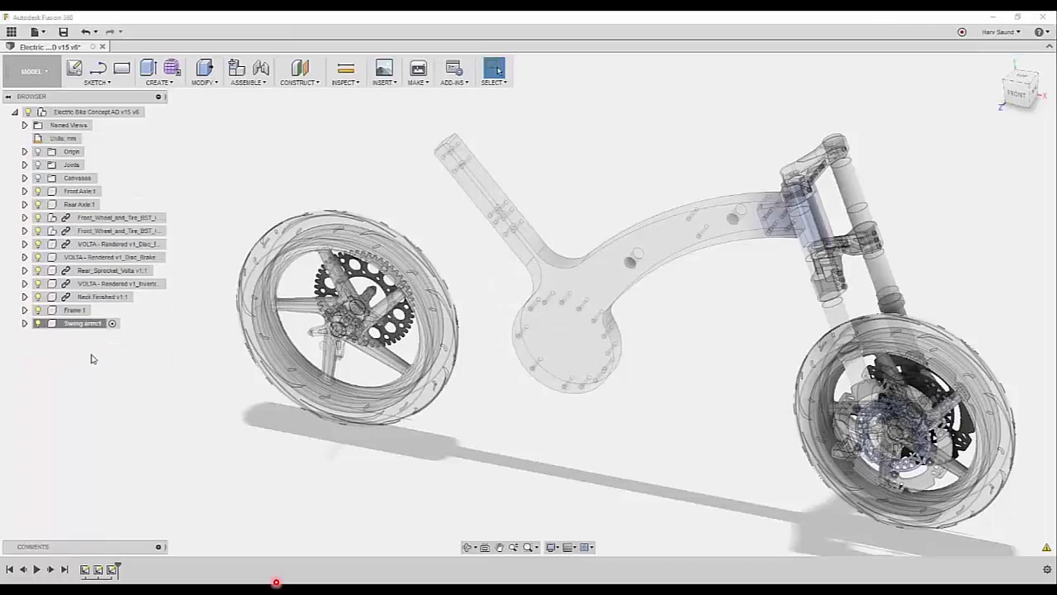
left_click(25, 323)
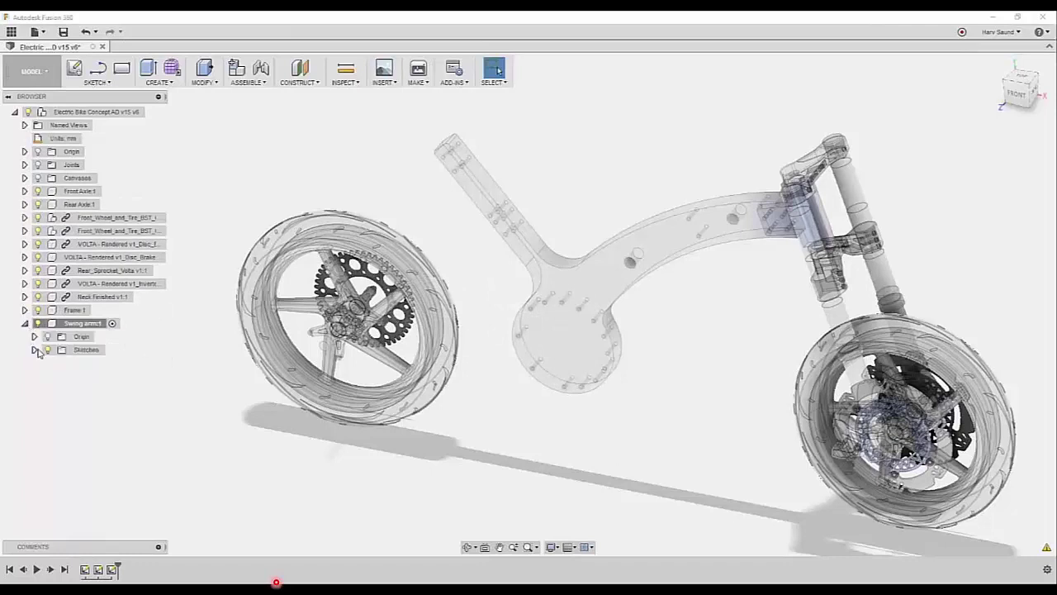
left_click(35, 350)
Select the Swing arm Contour sketch profiles and hide the Frame:1 body.
left_click(70, 363)
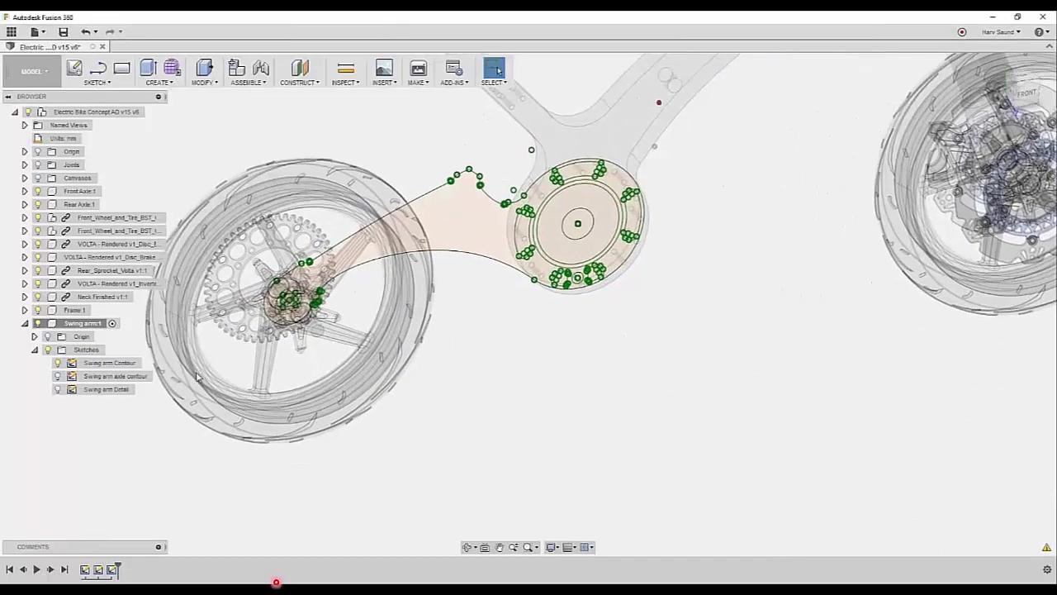
left_click(521, 254)
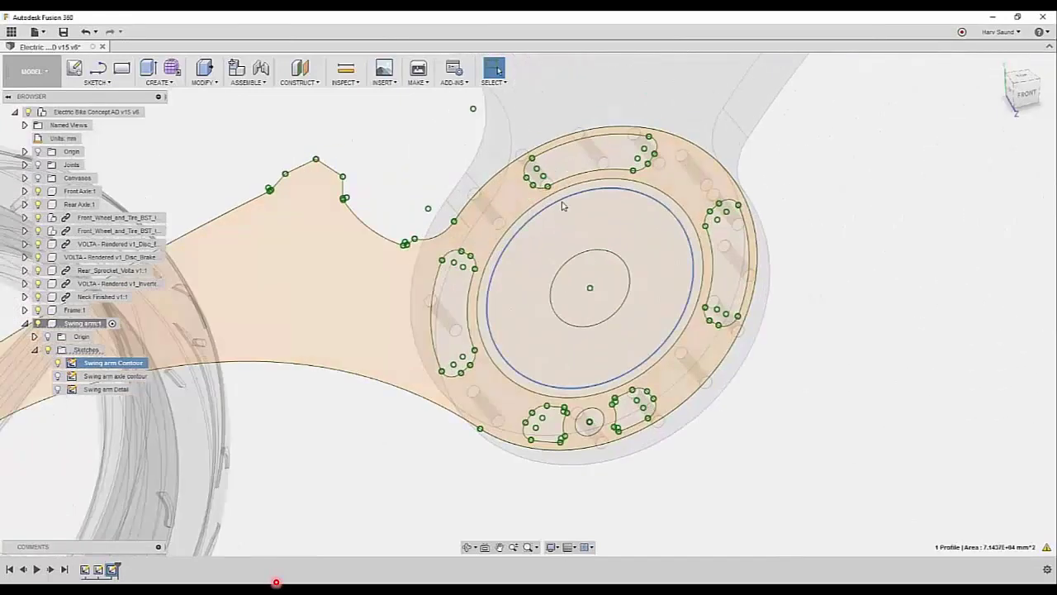
left_click(606, 191)
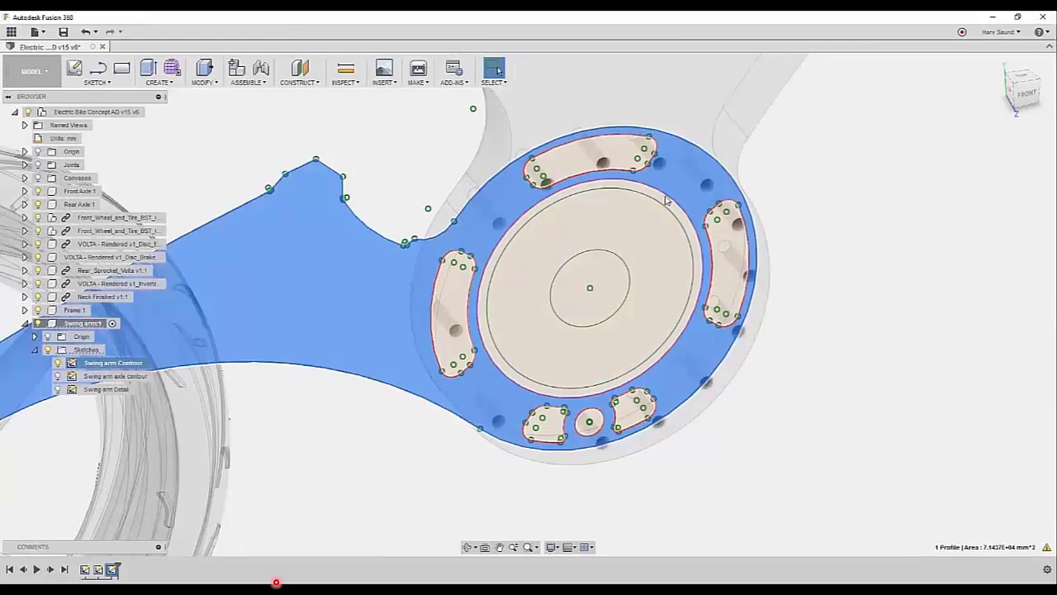
left_click(666, 201, "ctrl")
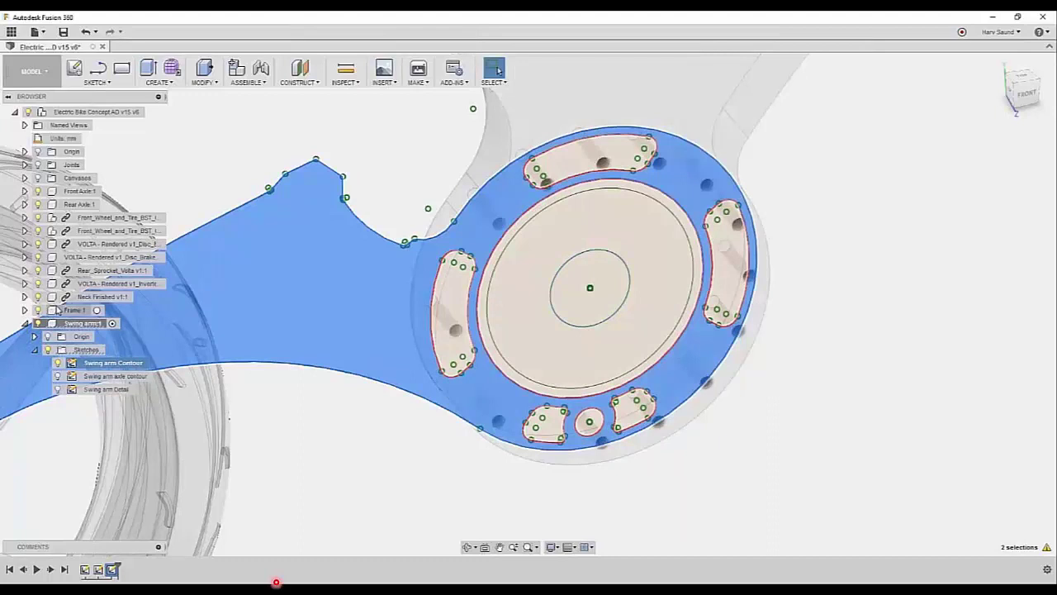
left_click(38, 310)
key("Escape")
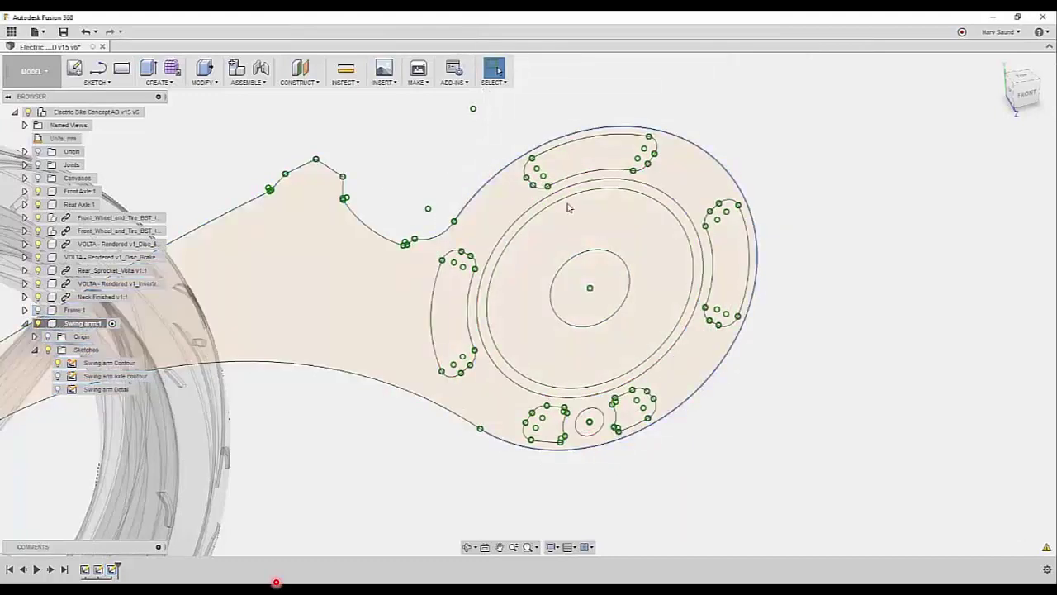
Test-select the swing arm body, slot and large ring profiles, then clear the selection.
left_click(698, 184)
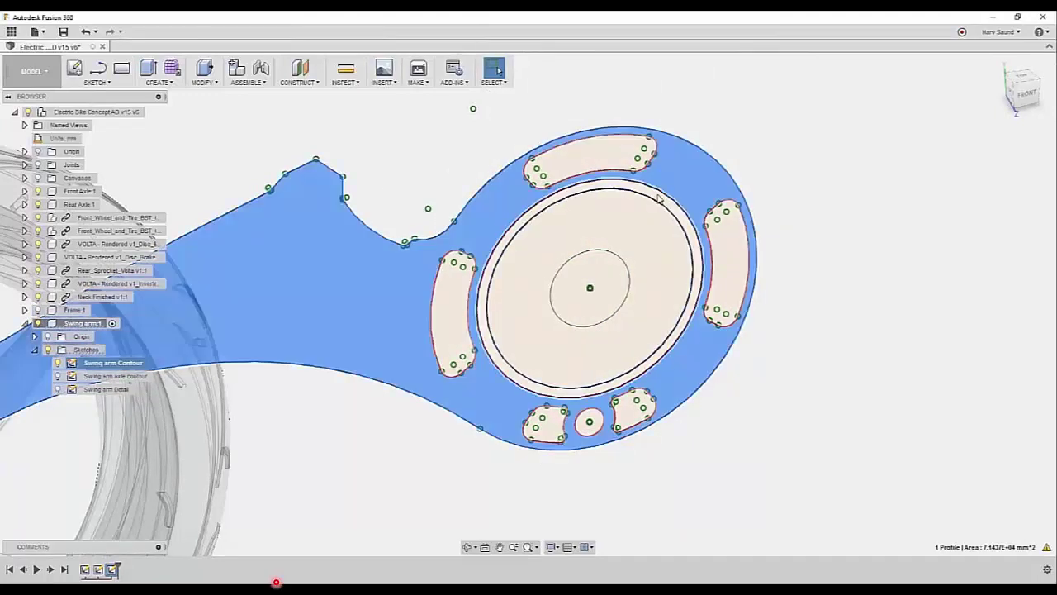
left_click(604, 166)
left_click(737, 259)
scroll(652, 417, "up", 1)
left_click(625, 421)
left_click(588, 430)
left_click(537, 429)
left_click(431, 369)
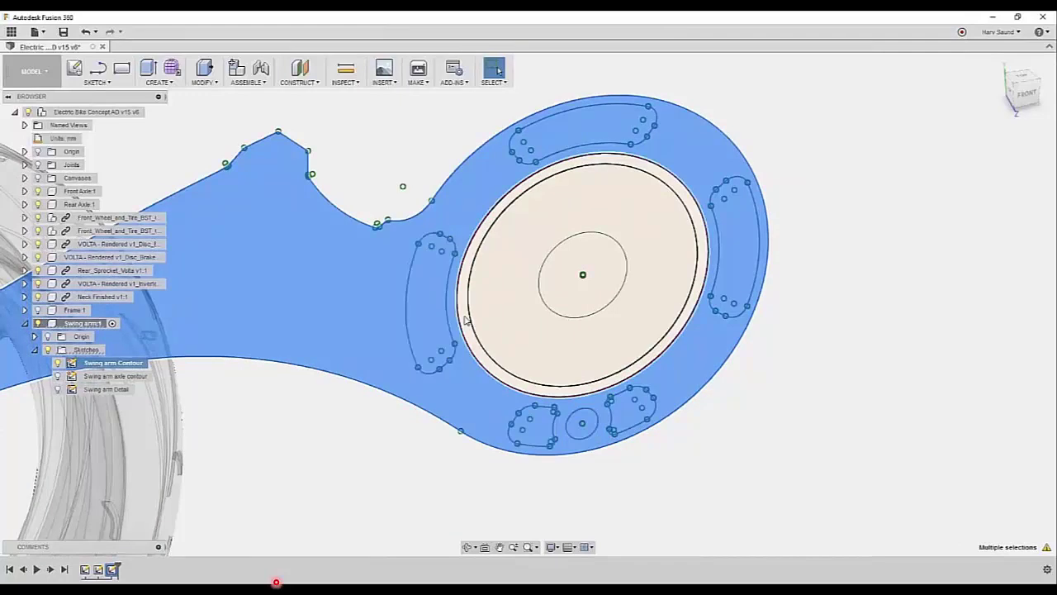
left_click(504, 306)
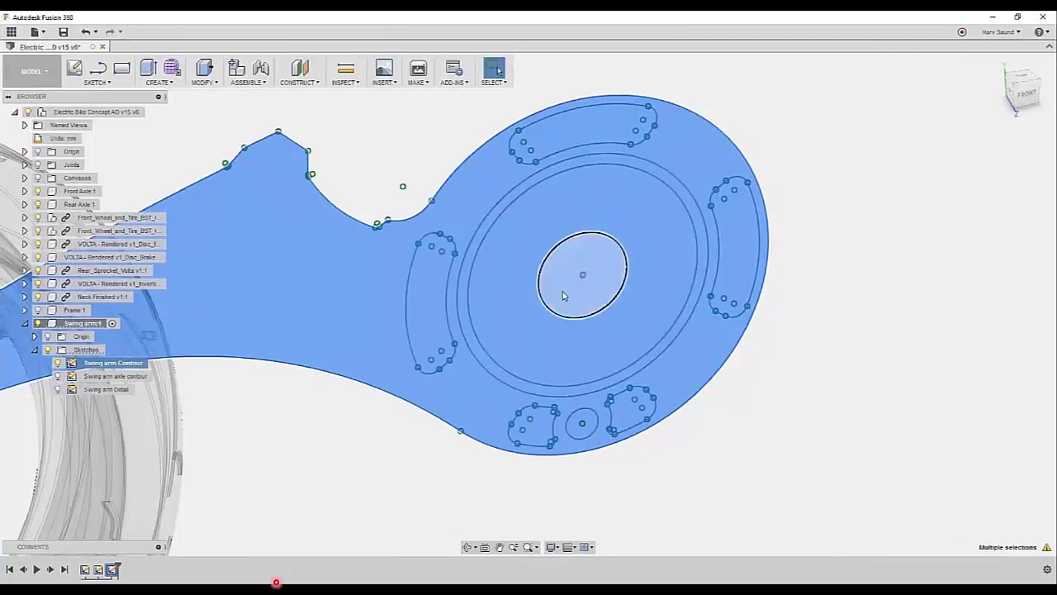
key("Escape")
scroll(566, 285, "down", 3)
middle_click_drag(567, 281, 601, 407, "shift")
Extrude the swing arm contour profiles symmetrically into a solid body, 11.25 in.
right_click(601, 407)
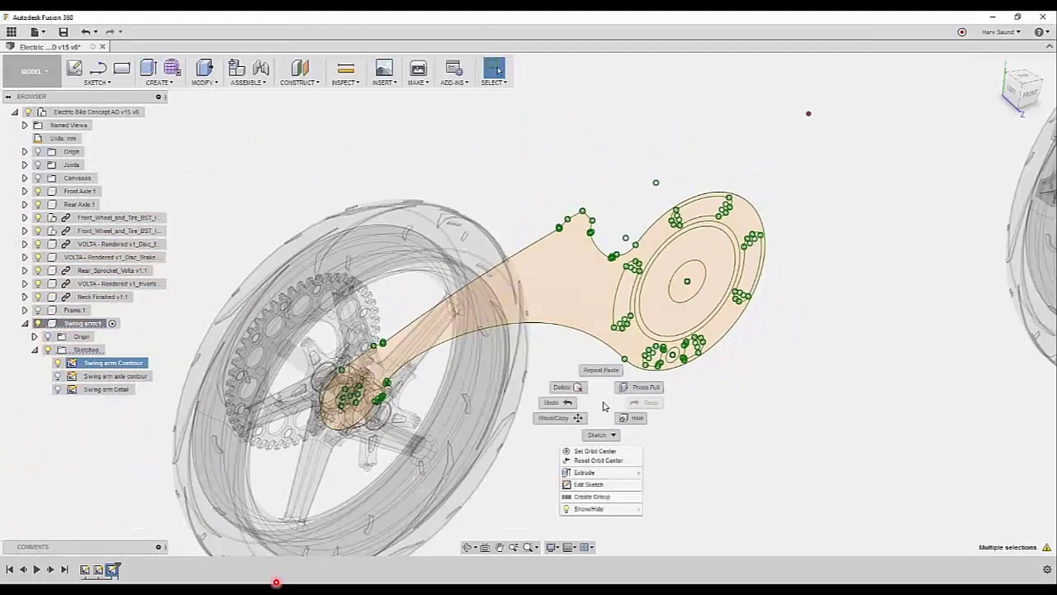
left_click(644, 393)
middle_click_drag(645, 393, 254, 397, "shift")
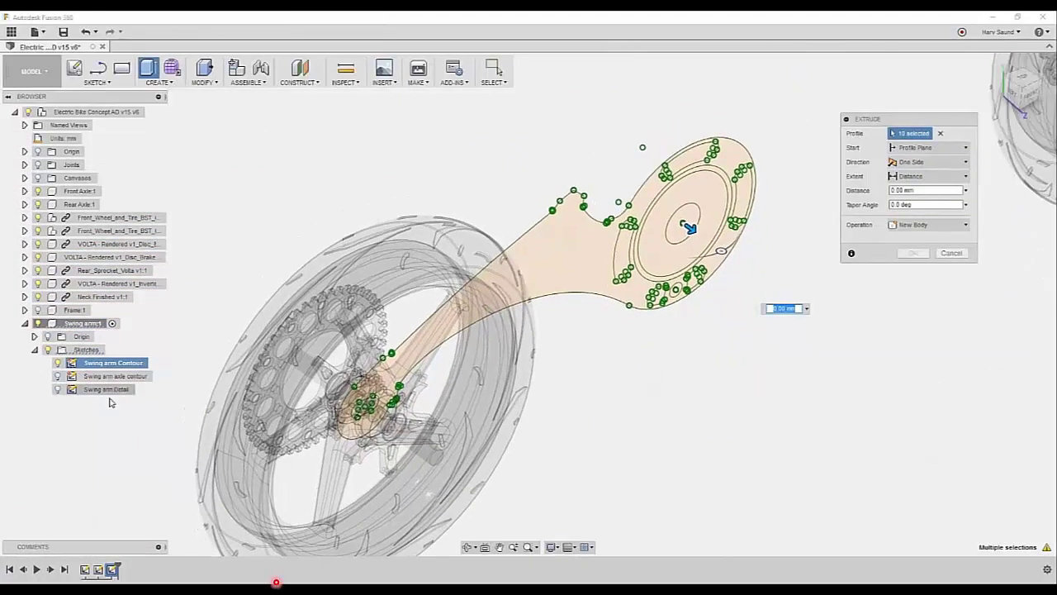
left_click(925, 165)
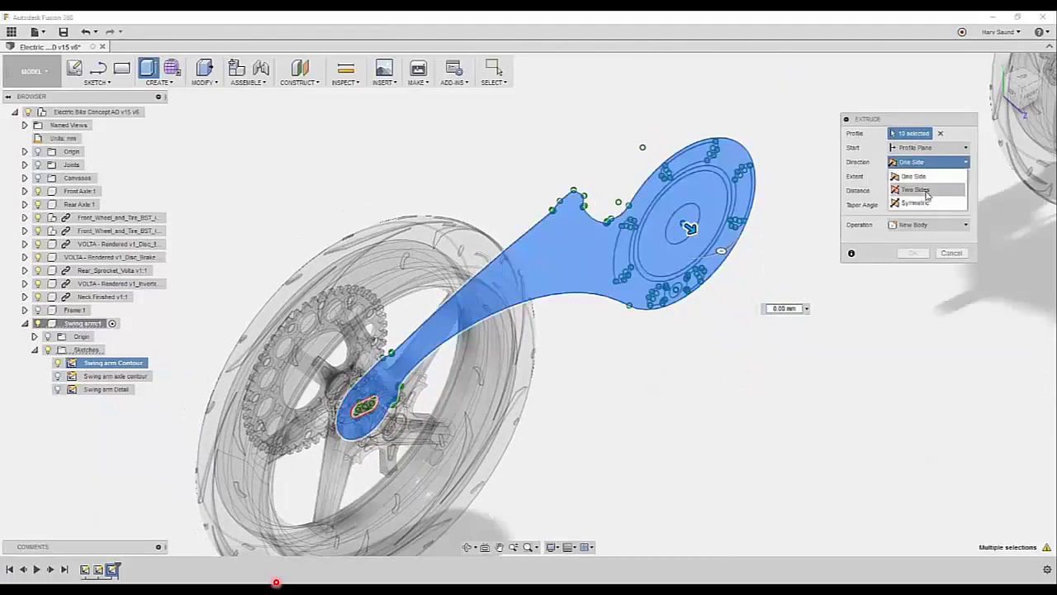
left_click(928, 203)
left_click(920, 191)
type("10")
type("5")
type(" in")
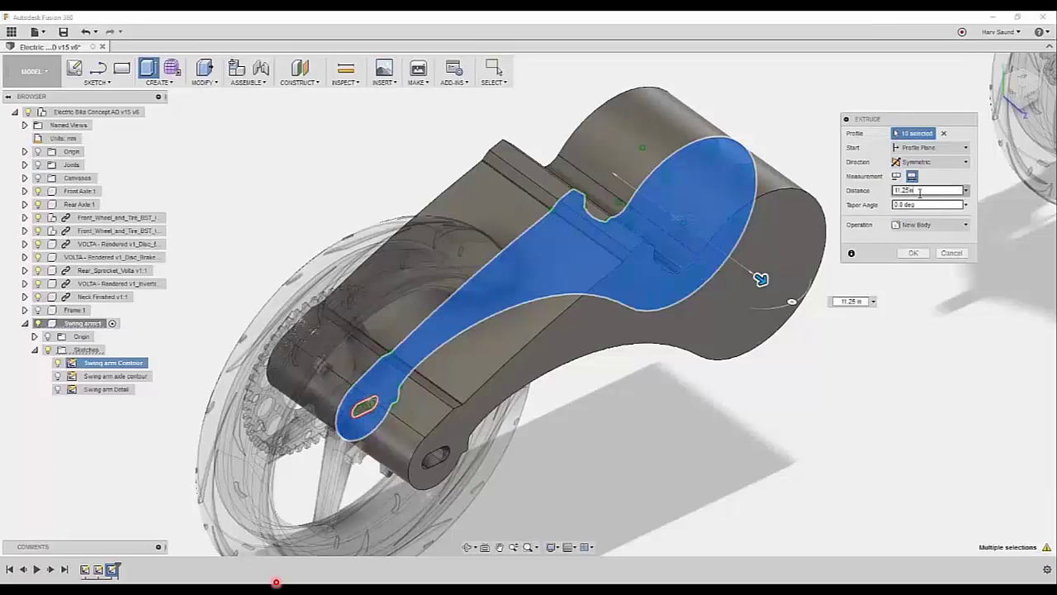
key("Return")
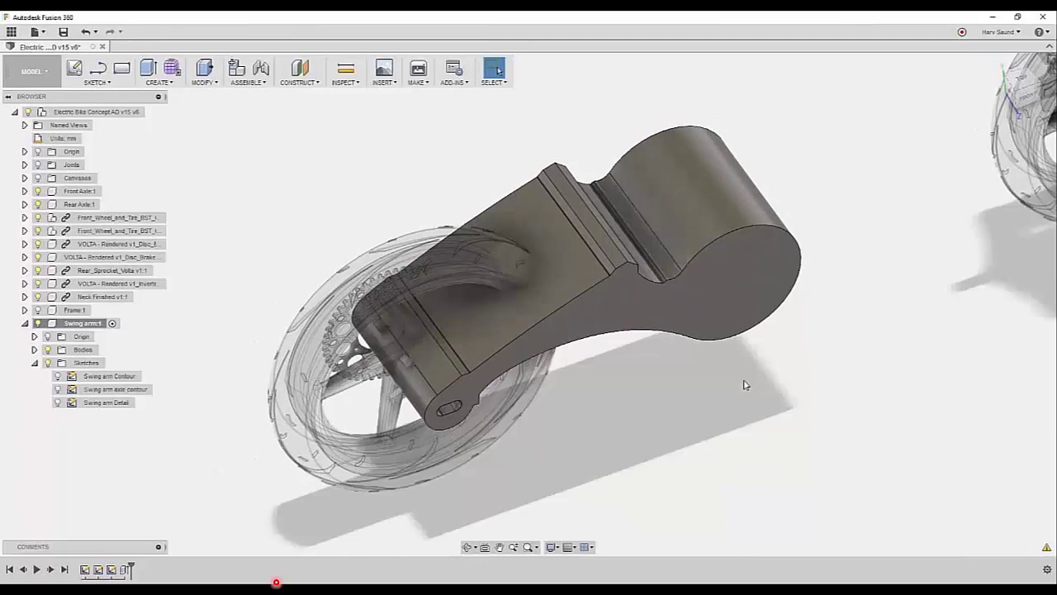
Start a sketch on the top origin plane and draw a two-point rectangle over the swing arm.
left_click(73, 68)
left_click(841, 137)
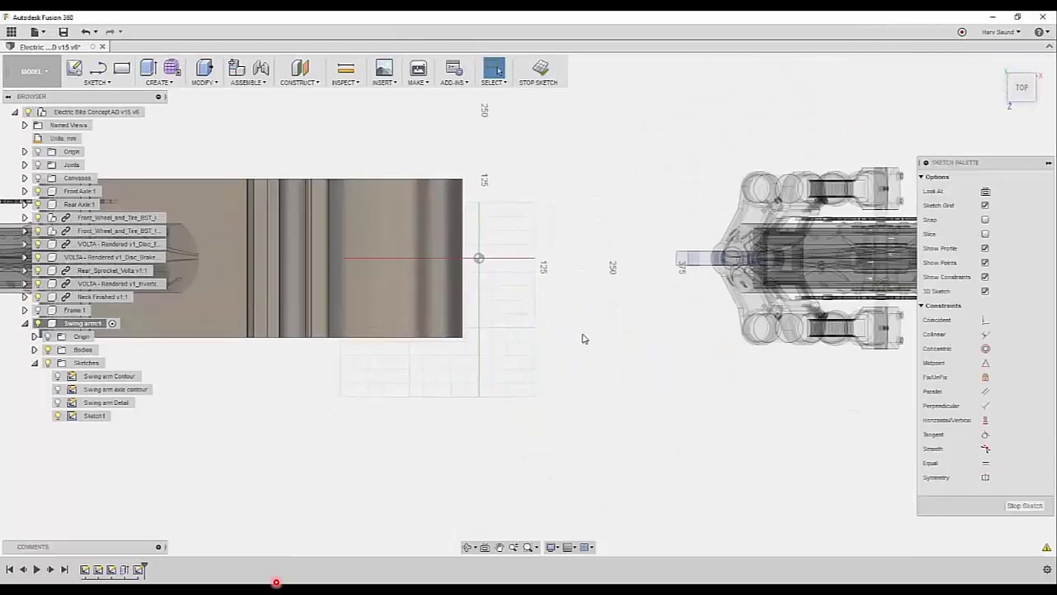
right_click(597, 388)
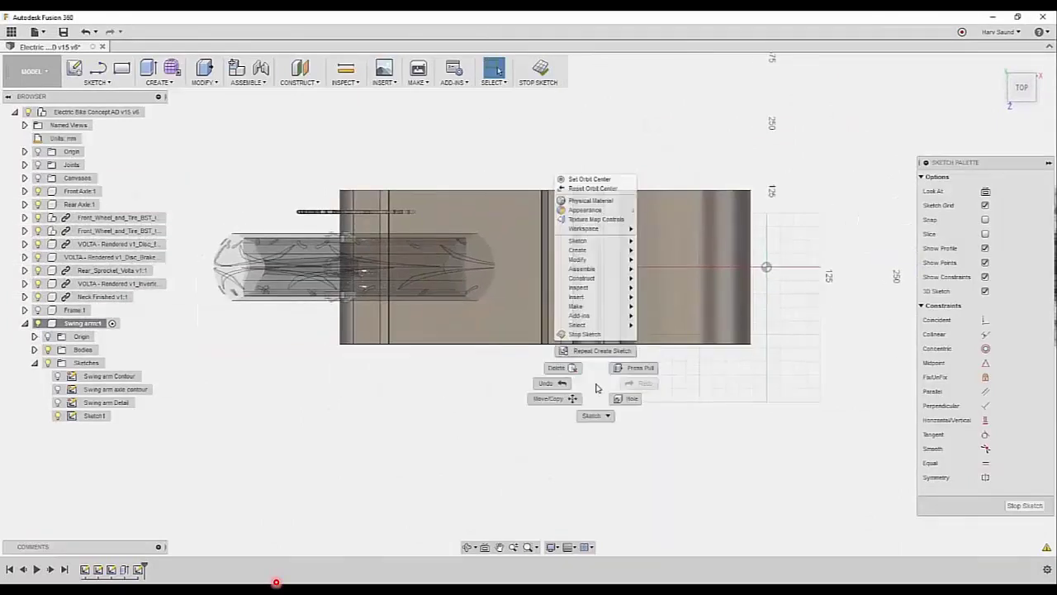
mouse_move(579, 240)
mouse_move(664, 120)
left_click(741, 124)
left_click(332, 205)
left_click(764, 333)
key("Escape")
scroll(481, 172, "up", 3)
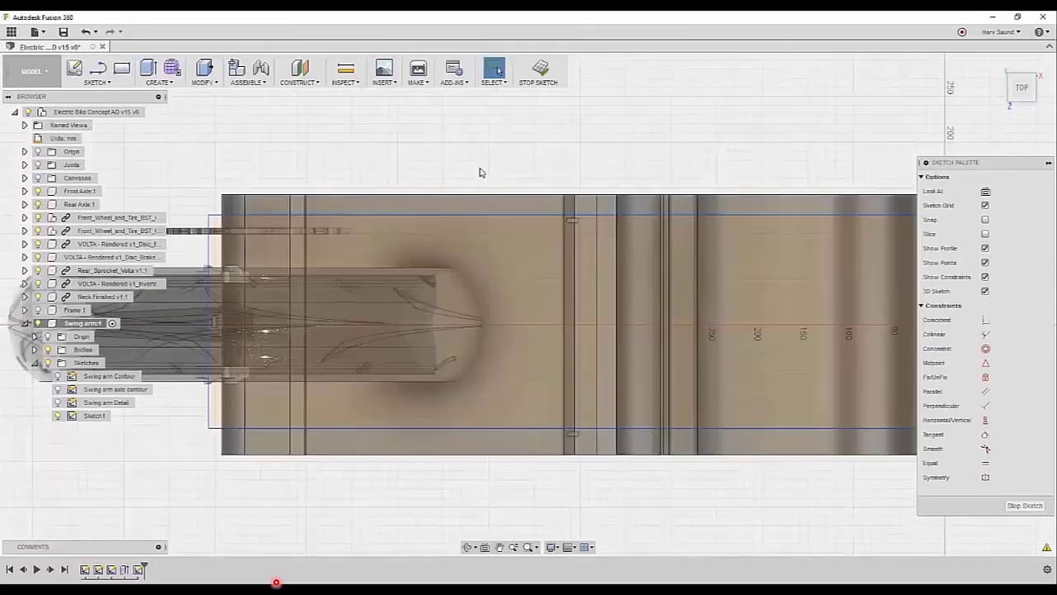
scroll(477, 170, "down", 2)
Dimension the rectangle's top and bottom edges to equal 13.00 mm offsets from the swing arm.
key("d")
left_click(484, 190)
left_click(488, 205)
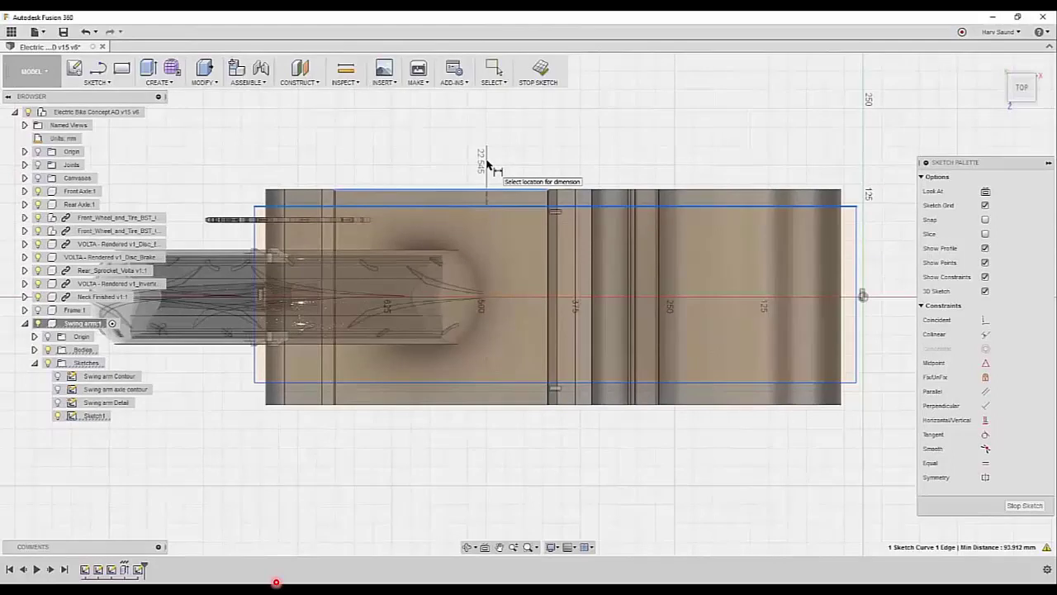
left_click(487, 163)
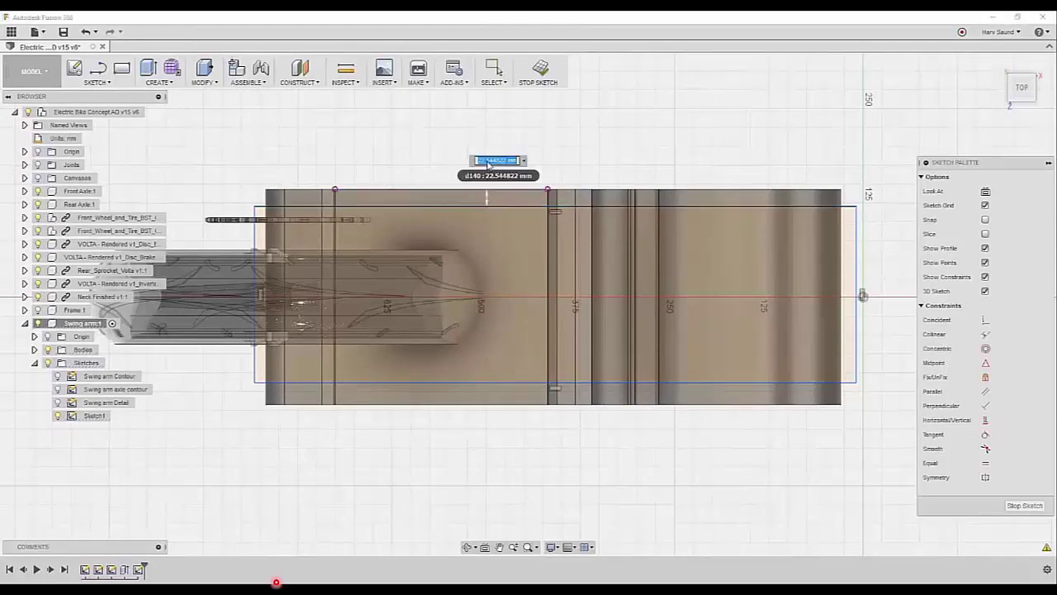
type("40")
key("Return")
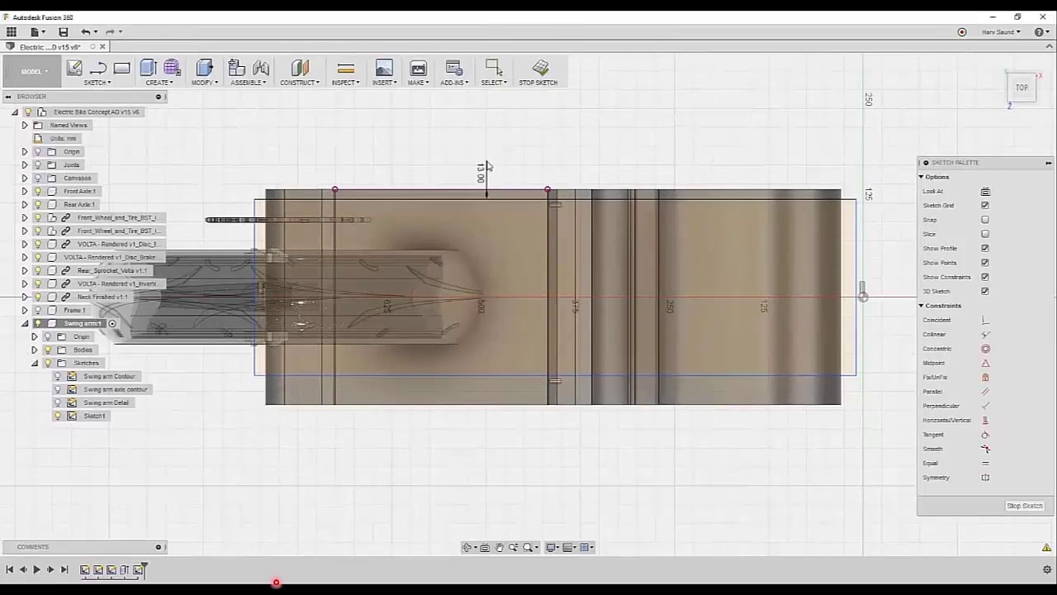
left_click(487, 380)
left_click(493, 405)
left_click(493, 433)
left_click(491, 175)
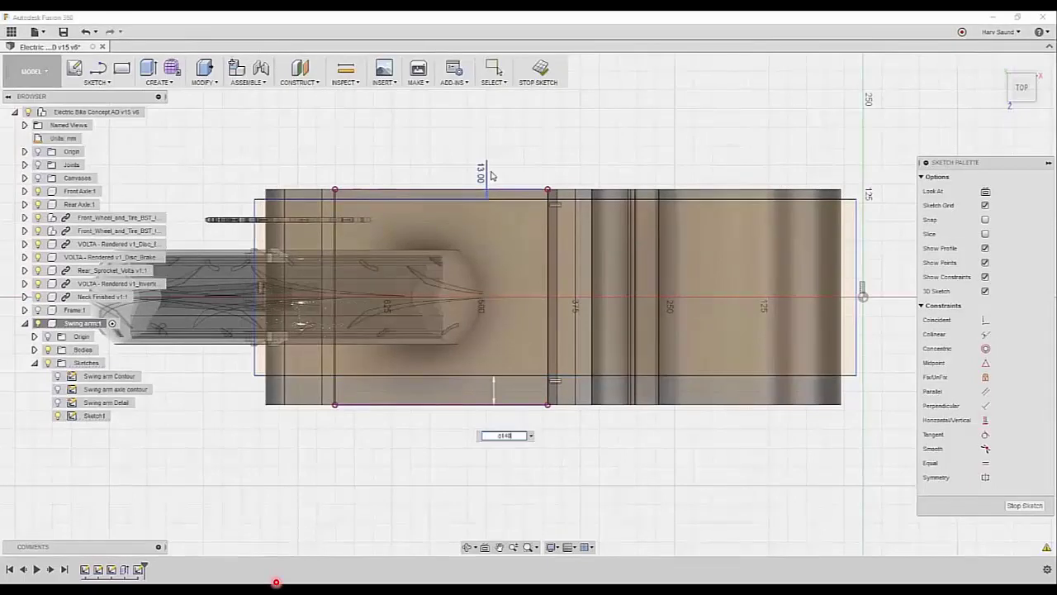
key("Return")
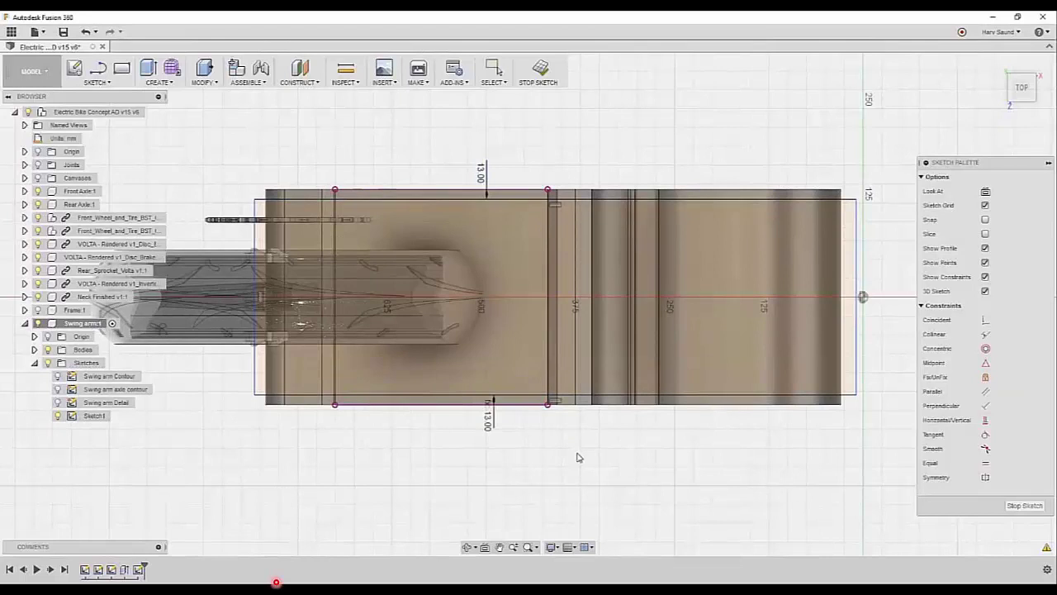
left_click(850, 357)
right_click(849, 357)
Extrude-cut the rectangle profile down through the swing arm, excluding the Rear Axle.
left_click(876, 342)
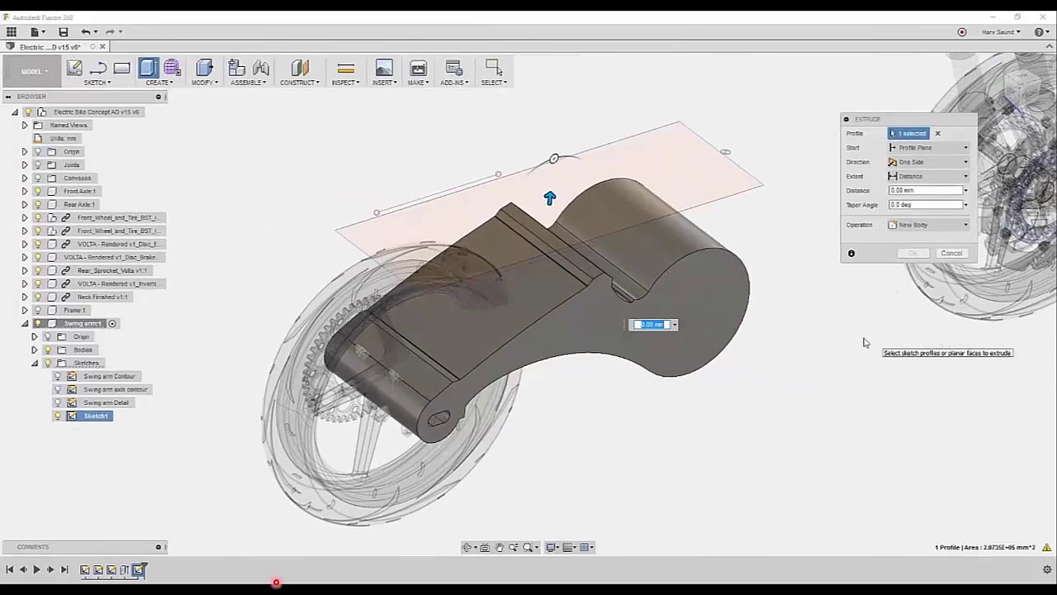
left_click_drag(554, 212, 566, 371)
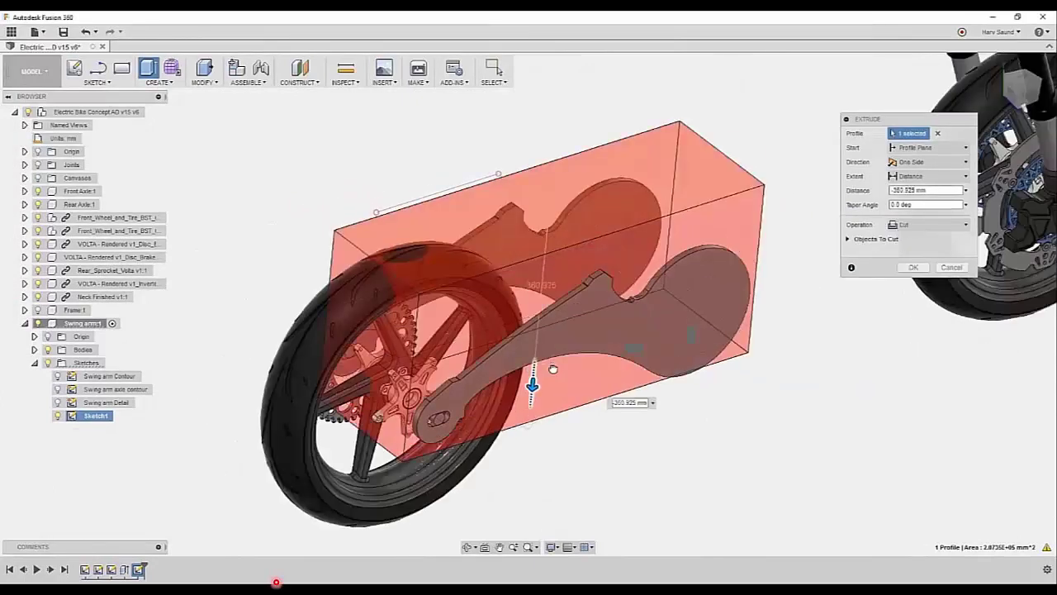
left_click(848, 238)
left_click(853, 256)
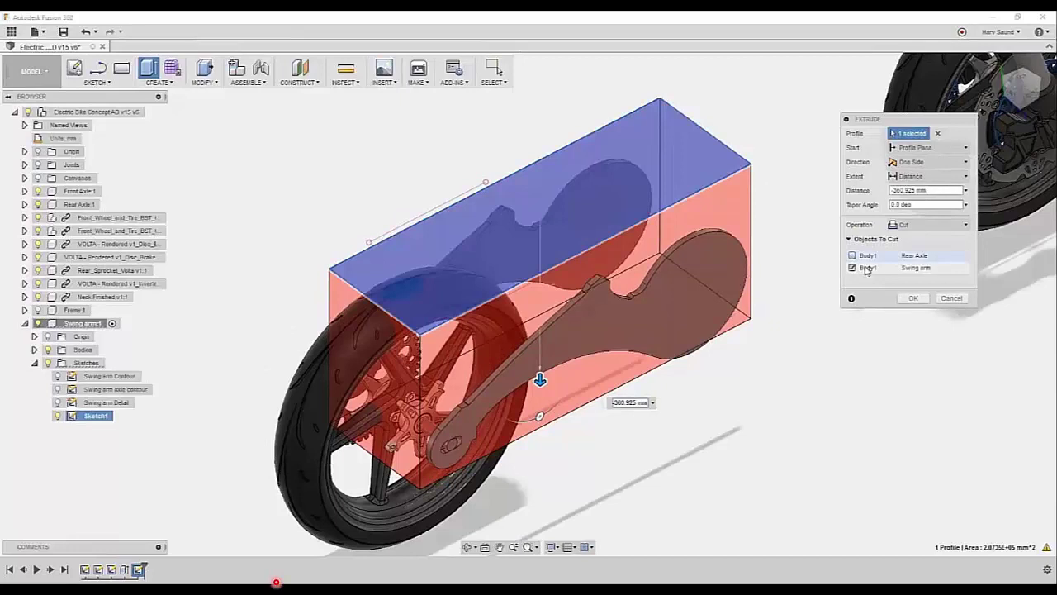
left_click(911, 299)
left_click(911, 299)
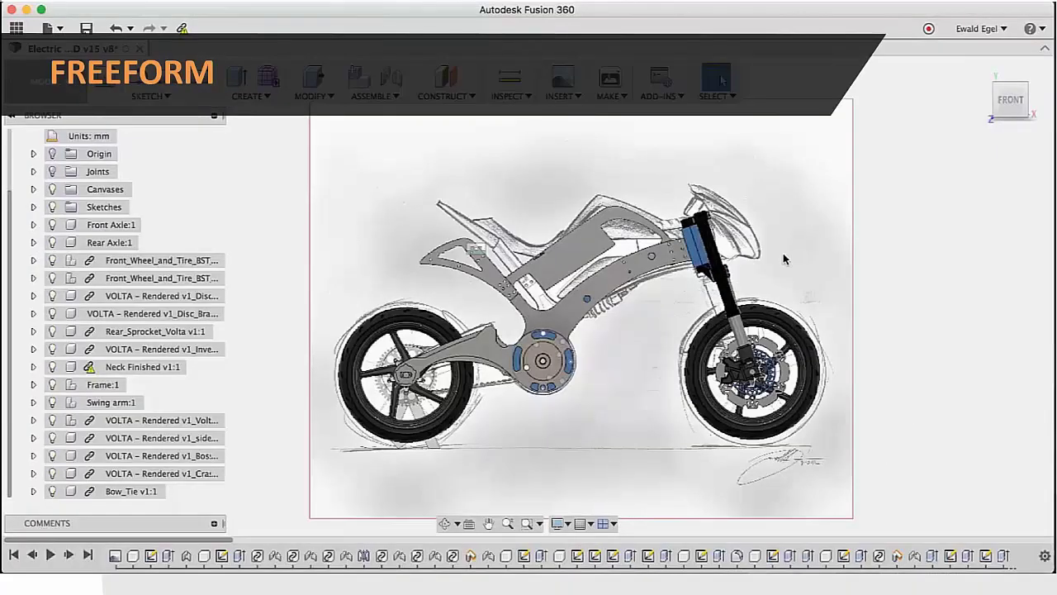
In the Form workspace, create a 200 mm diameter quadball near the bike's headlight.
left_click(266, 76)
left_click(609, 313)
left_click(114, 95)
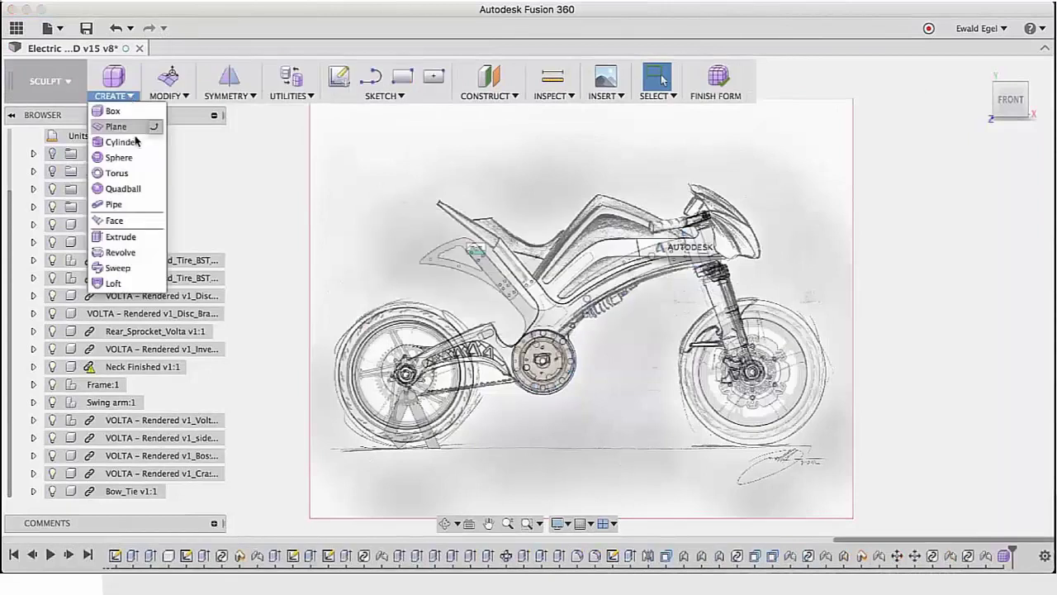
left_click(124, 188)
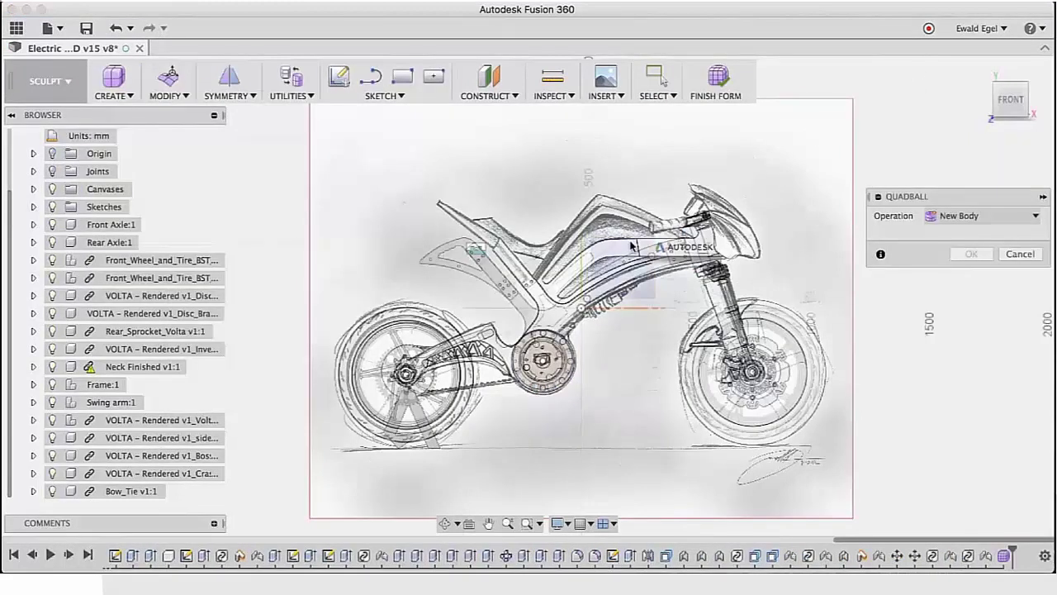
left_click(730, 228)
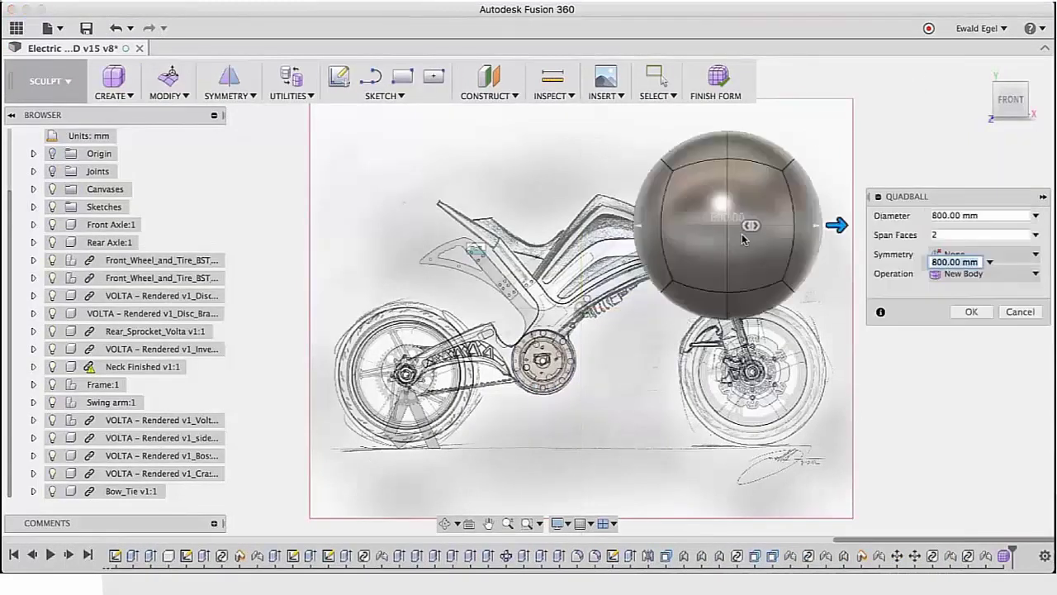
left_click_drag(837, 224, 764, 221)
scroll(763, 220, "up", 3)
scroll(760, 216, "up", 2)
type("200")
key("Return")
left_click(967, 311)
Rotate the quadball about its centre with Edit Form.
left_click(712, 202)
right_click(712, 202)
left_click(768, 177)
left_click_drag(707, 130, 761, 155)
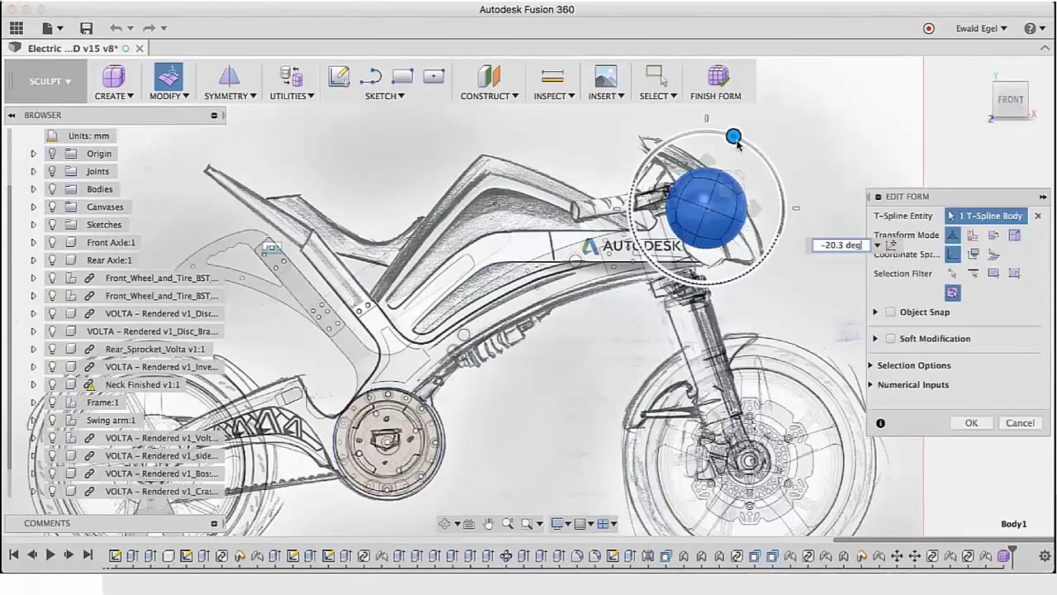
left_click(971, 422)
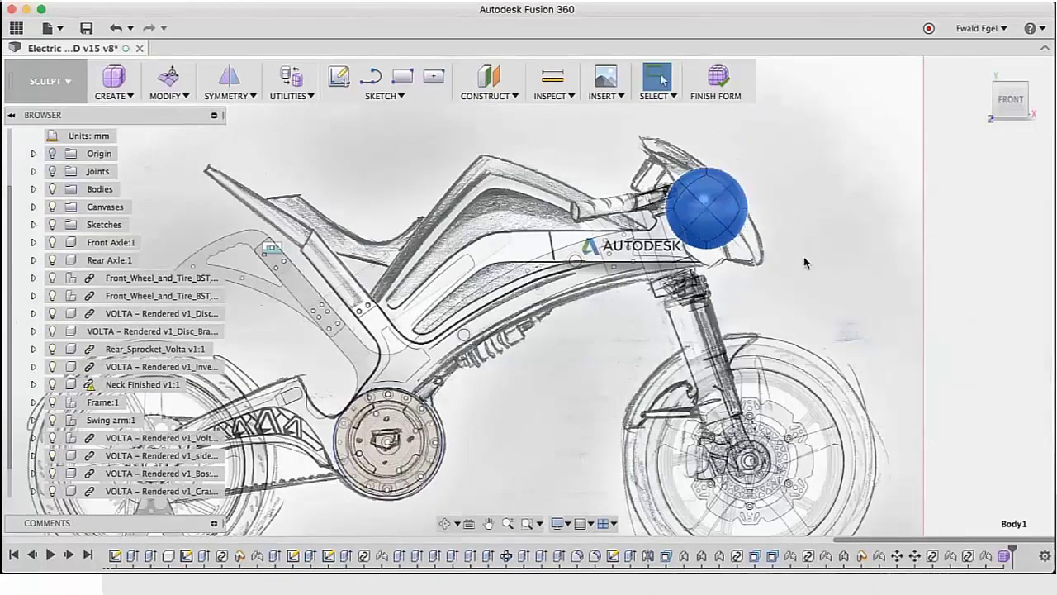
left_click_drag(801, 230, 727, 235)
Apply Mirror Internal symmetry and pull the front faces out to lengthen the shell.
left_click(229, 77)
left_click(739, 206)
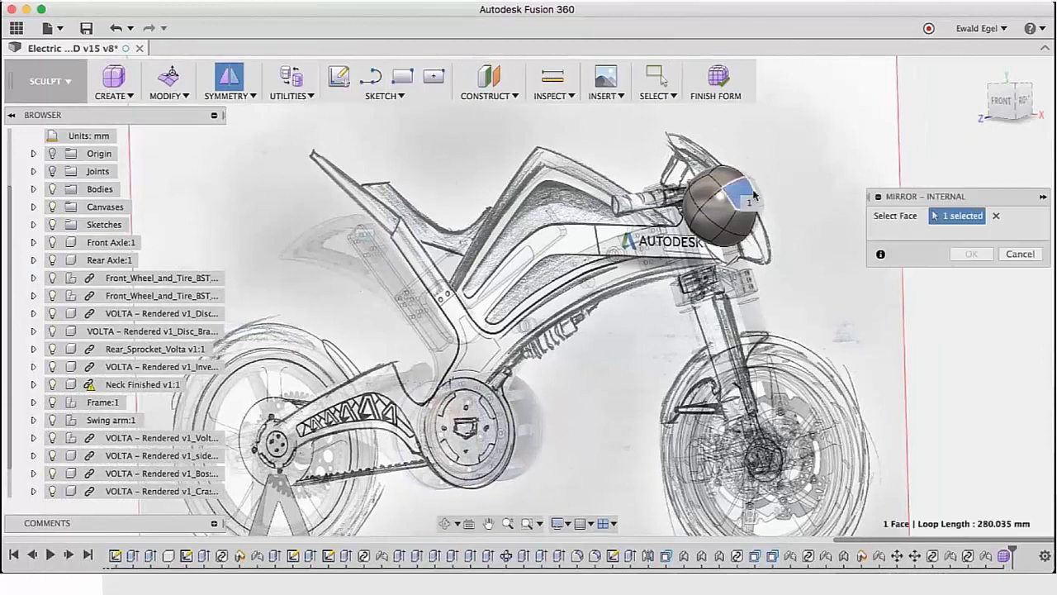
left_click(759, 197)
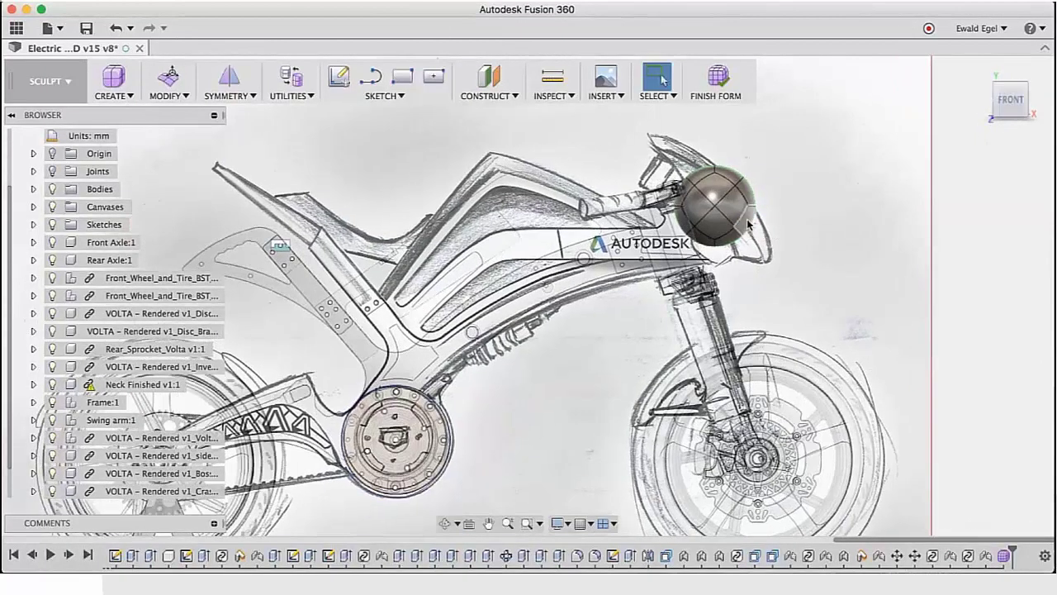
right_click(736, 240)
left_click(789, 217)
left_click_drag(743, 229, 774, 234)
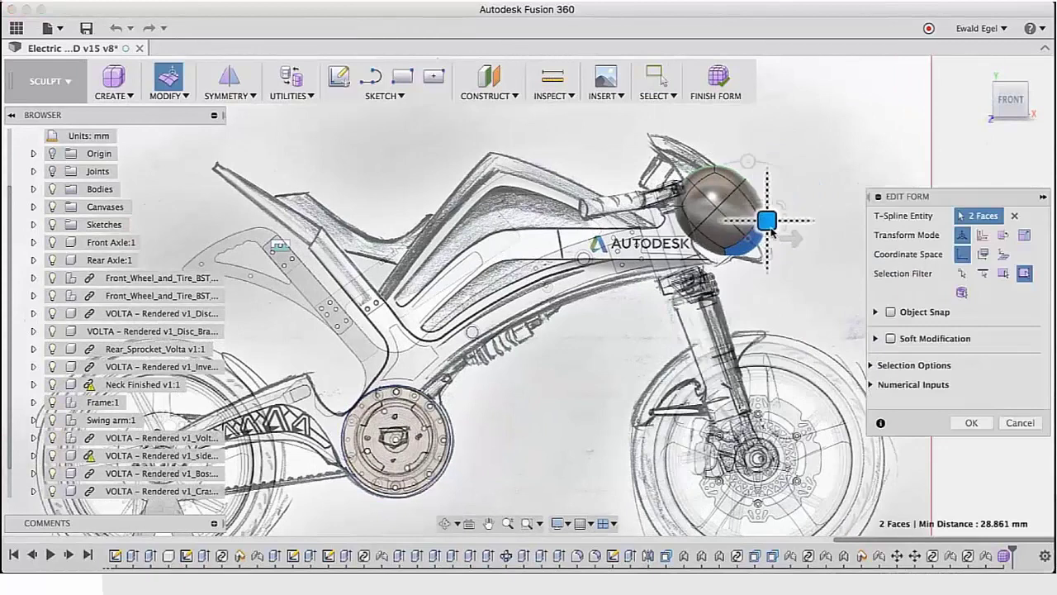
Pull a headlight vertex up and back to reshape the rear end.
left_click(762, 256)
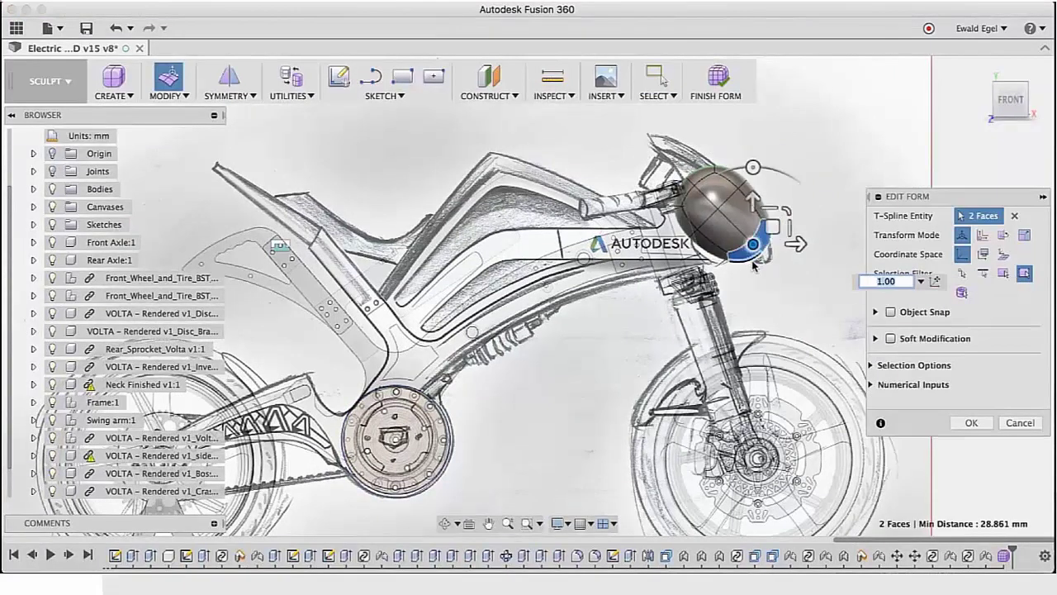
left_click(764, 258)
left_click_drag(764, 257, 795, 263)
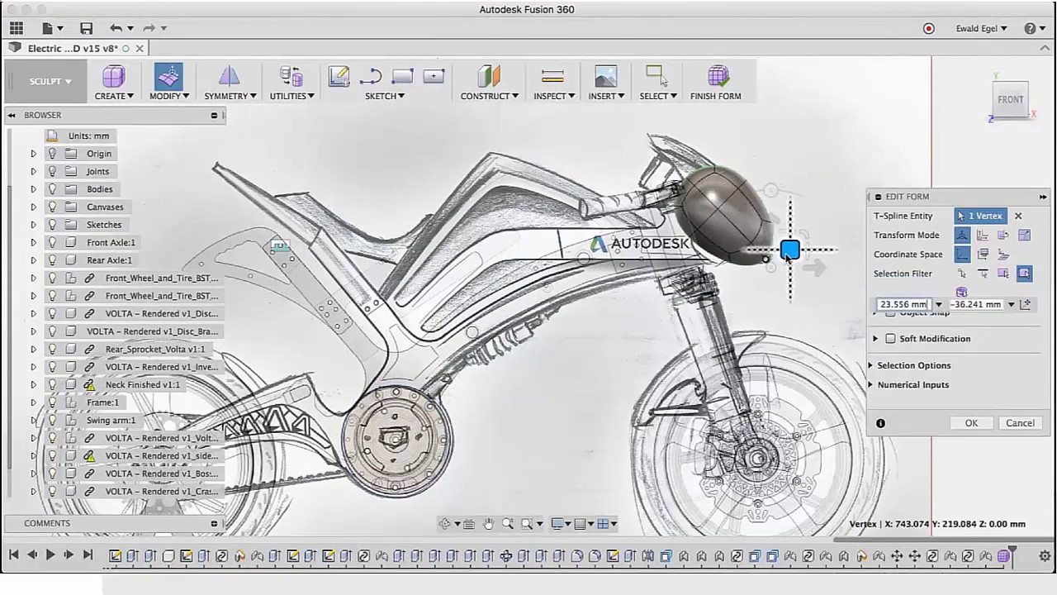
key("ctrl+z")
mouse_move(754, 248)
left_mouse_down()
mouse_move(701, 236)
mouse_move(710, 207)
left_mouse_up()
scroll(708, 234, "up", 2)
scroll(711, 223, "up", 2)
left_click_drag(714, 192, 717, 180)
scroll(685, 157, "down", 2)
Pull two headlight faces up and back and drag a vertex to match the sketch.
left_click(702, 165)
scroll(655, 223, "up", 2)
left_click(654, 221, "shift")
left_click_drag(680, 199, 597, 147)
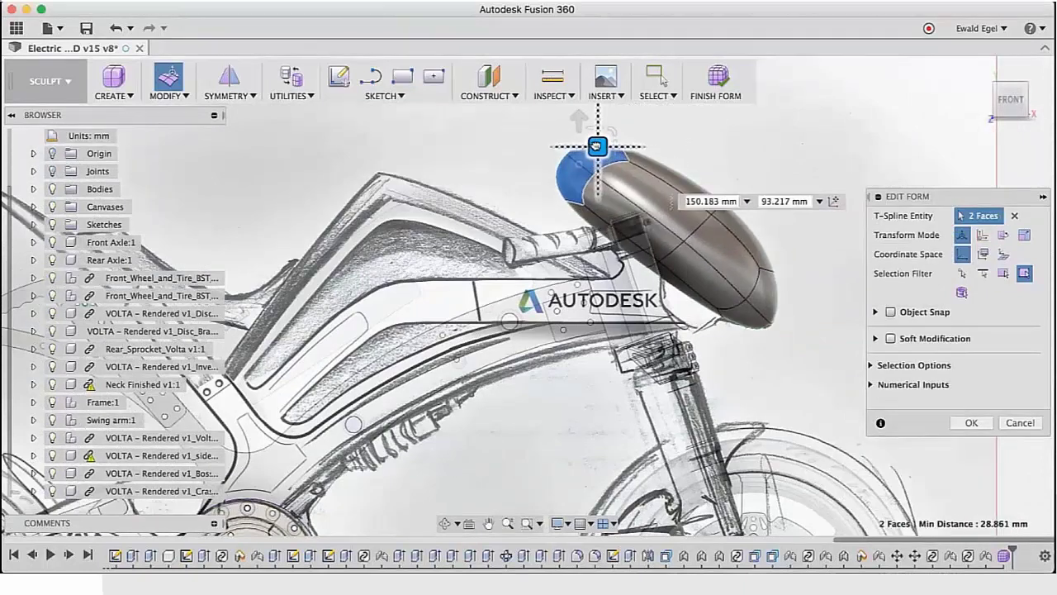
left_click(677, 239)
mouse_move(677, 239)
left_mouse_down()
mouse_move(696, 219)
mouse_move(667, 243)
mouse_move(679, 231)
mouse_move(744, 303)
left_mouse_up()
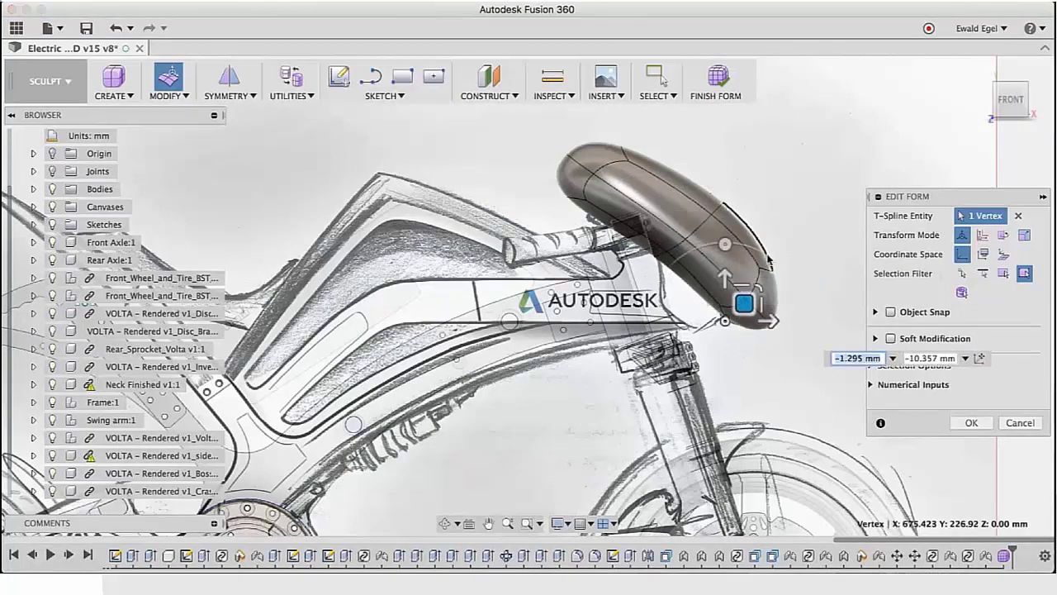
middle_click_drag(803, 258, 520, 244, "shift")
left_click(521, 243)
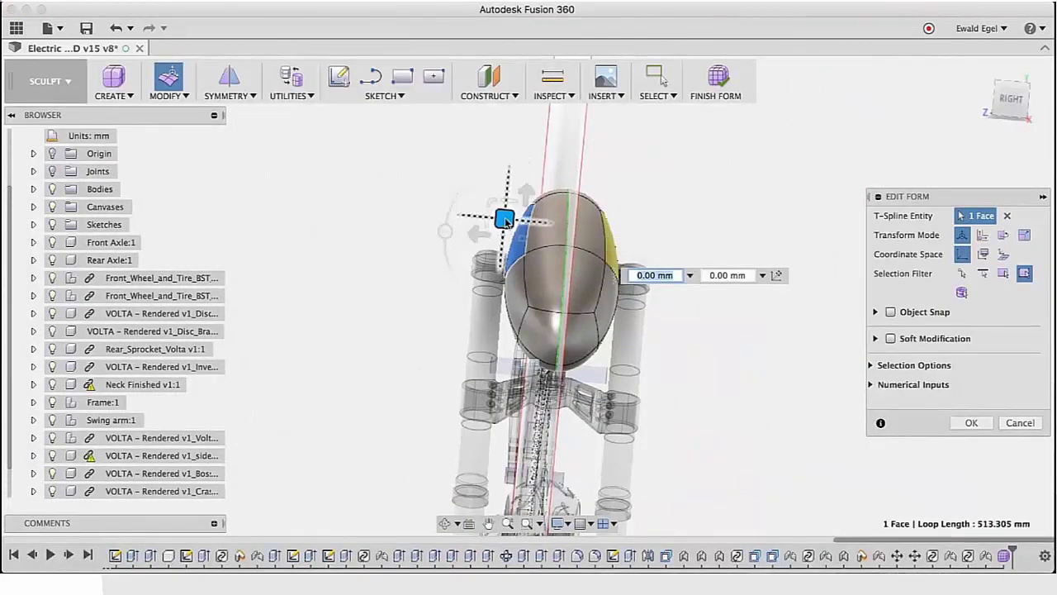
Move the shell's side face outward to reshape it and finish the form edit.
left_click_drag(504, 219, 489, 213)
left_click(549, 249)
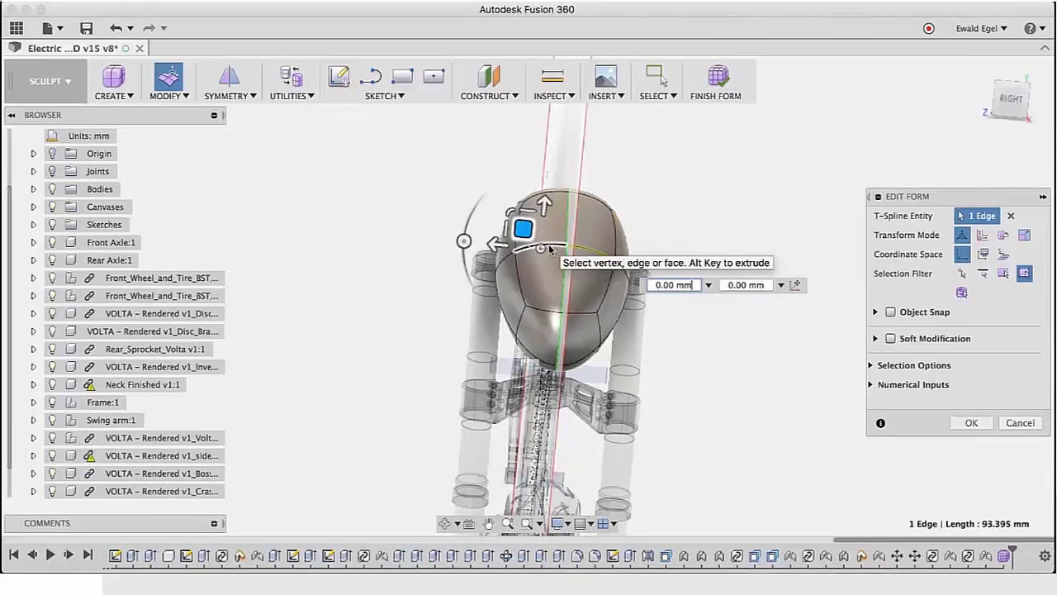
left_click(505, 260, "shift")
right_click(504, 260)
left_click(501, 295)
Insert a new edge loop midway across the headlight shell at location 0.50.
right_click(529, 254)
left_click(496, 344)
left_click(969, 331)
mouse_move(683, 390)
middle_mouse_down("shift")
mouse_move(697, 353)
mouse_move(712, 378)
middle_mouse_up("shift")
left_click(657, 76)
left_click(548, 278)
double_click(548, 278)
left_click(666, 262)
left_click(550, 272)
Insert edges in Simple mode at location 0.286 beside the selected edge.
right_click(542, 212)
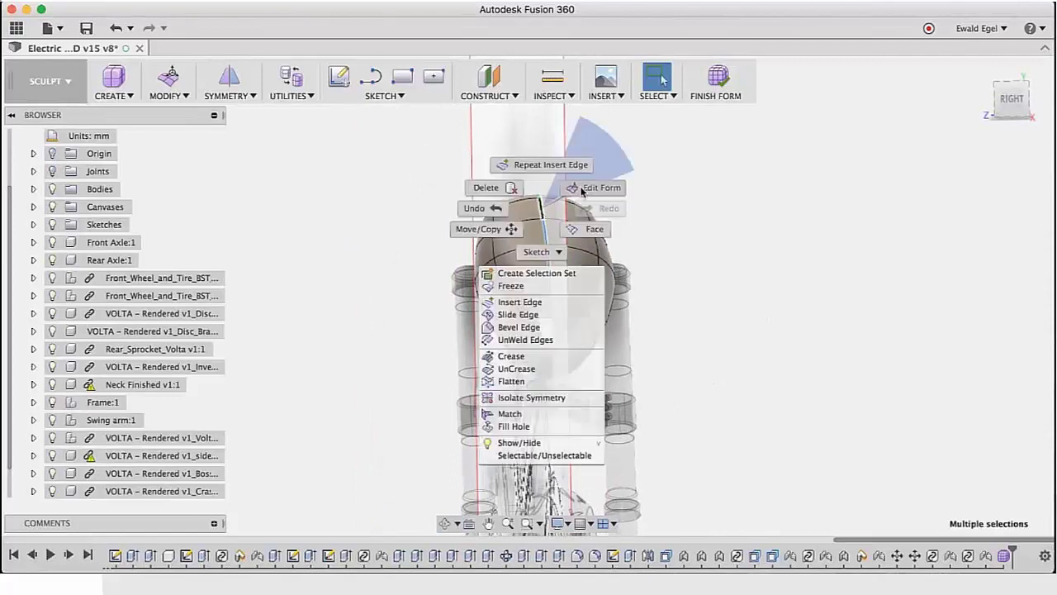
left_click(520, 302)
left_click(983, 235)
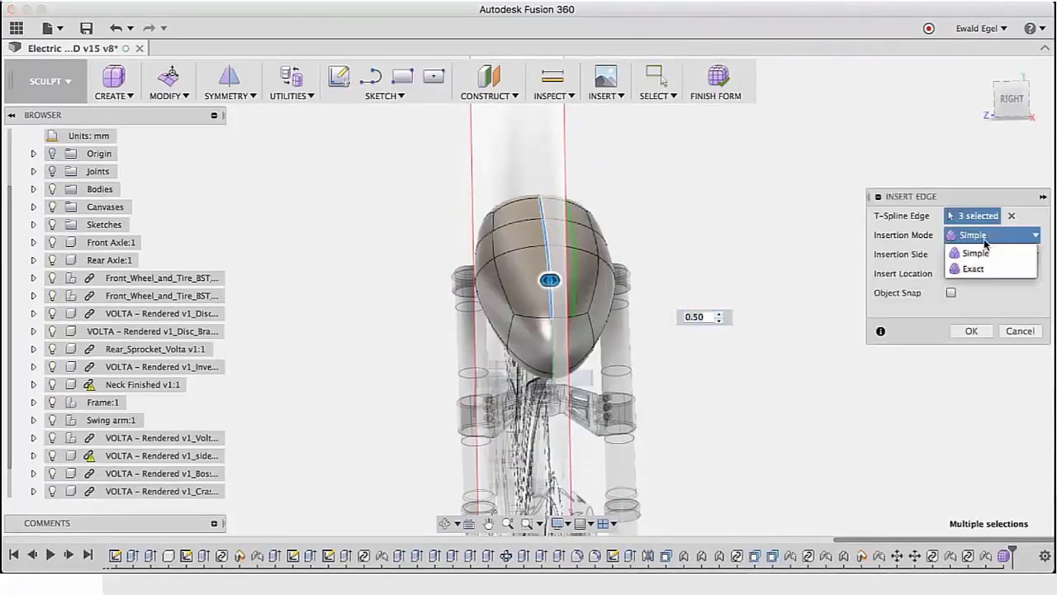
left_click(981, 289)
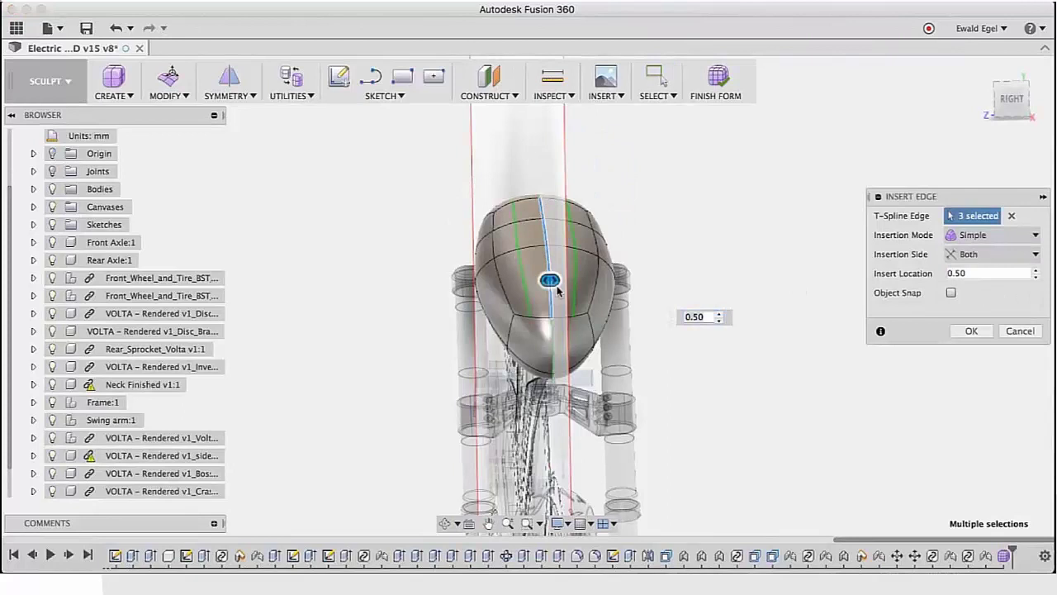
left_click_drag(549, 282, 553, 281)
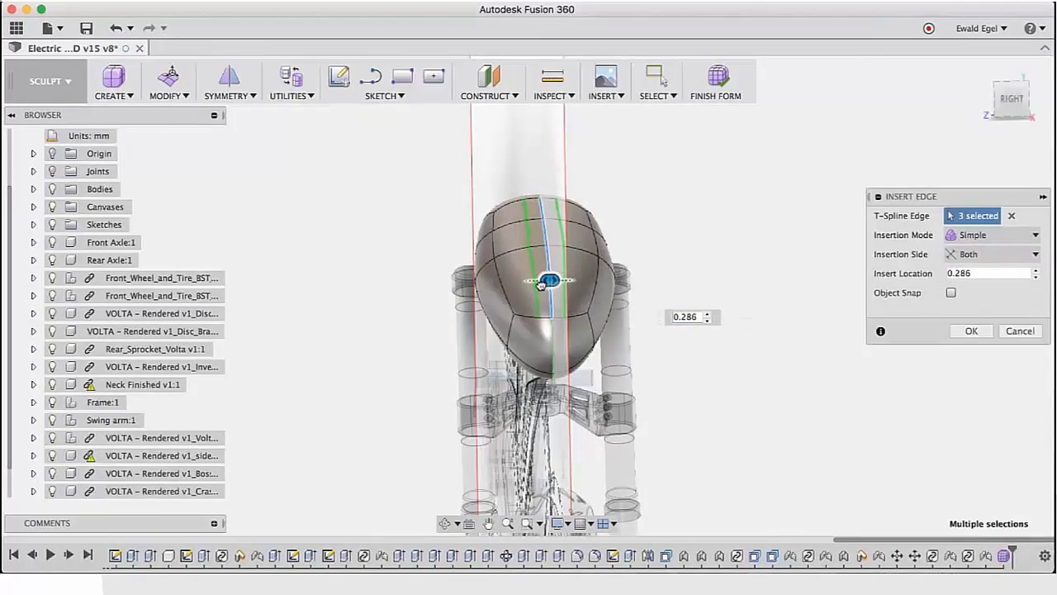
left_click(973, 332)
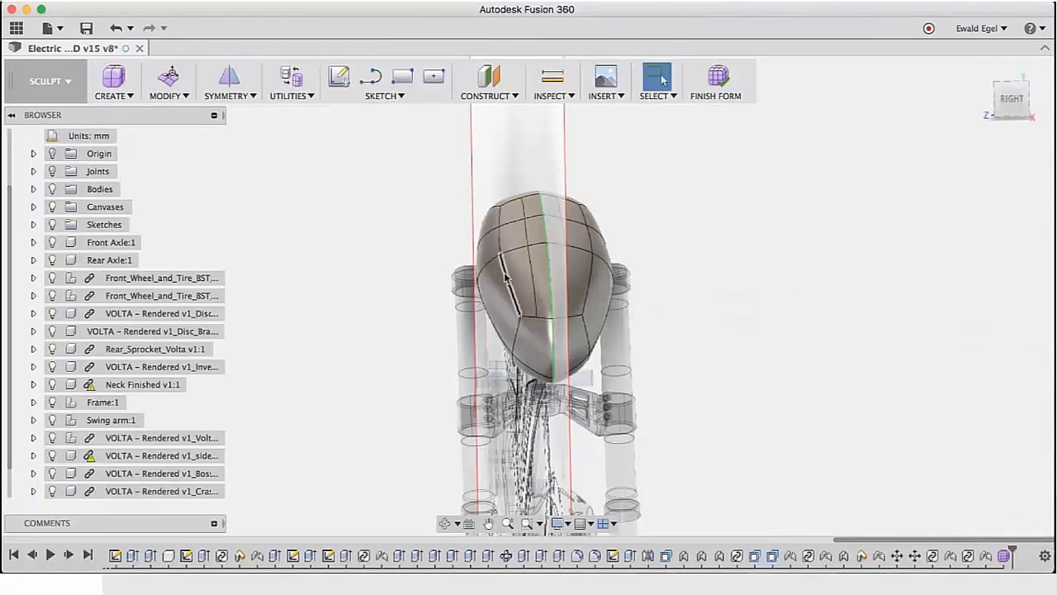
Insert a single-side edge loop at location -0.268 on the other side of the centreline.
right_click(522, 213)
left_click(516, 303)
left_click(992, 254)
left_click(983, 273)
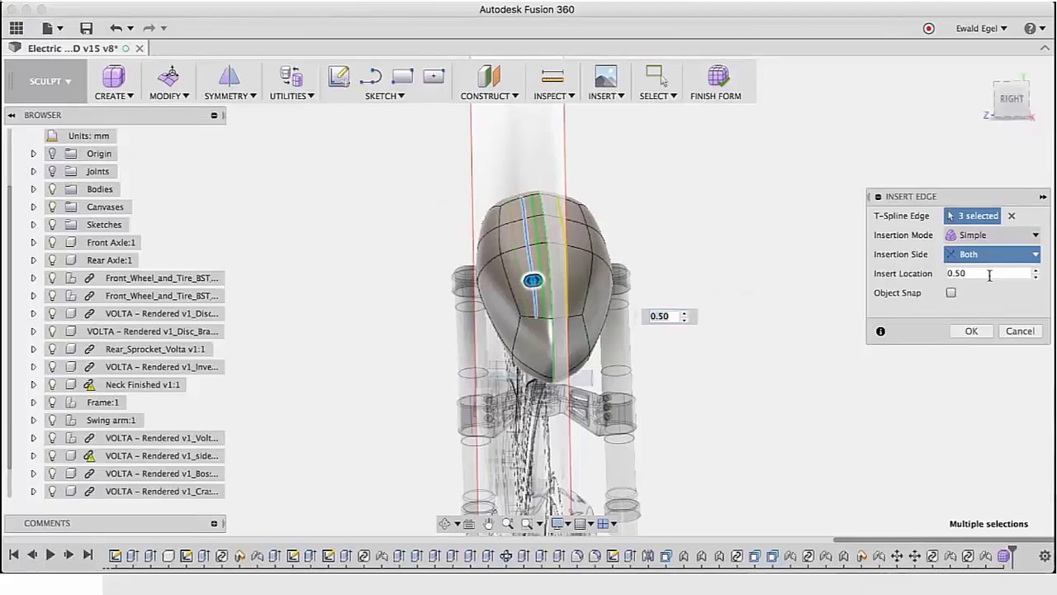
left_click_drag(535, 281, 518, 283)
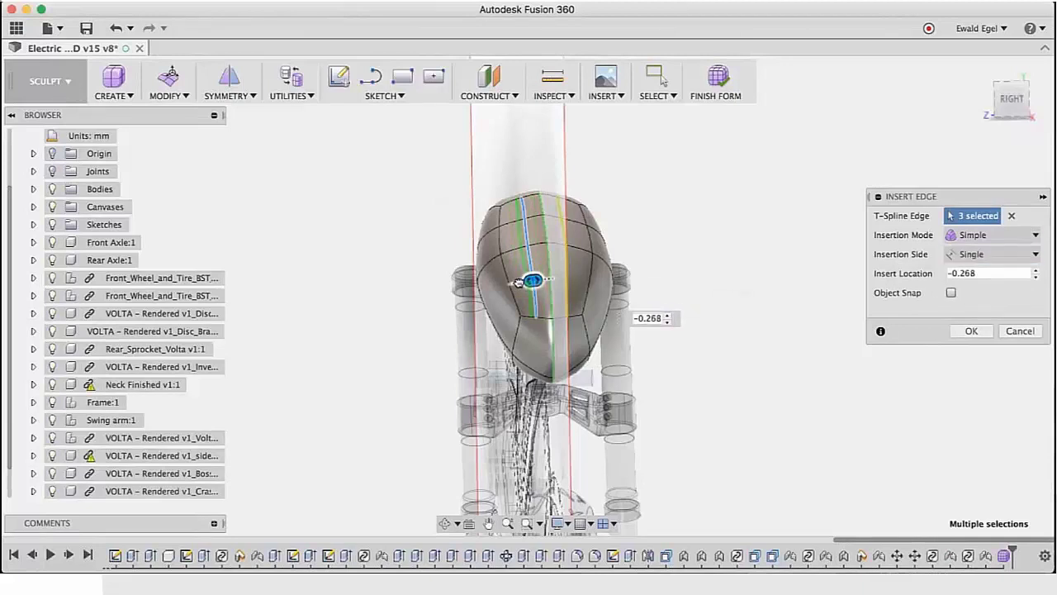
left_click(972, 331)
middle_click_drag(761, 337, 715, 345, "shift")
Raise two adjacent head faces about 14.7 mm with Edit Form.
left_click(539, 254)
left_click(540, 231, "shift")
right_click(538, 227)
left_click(602, 200)
left_click_drag(539, 216, 535, 201)
Loop-select an edge line on the head and shift it sideways about 15.5 mm.
left_click(519, 248)
middle_click_drag(519, 248, 529, 234, "shift")
double_click(510, 223)
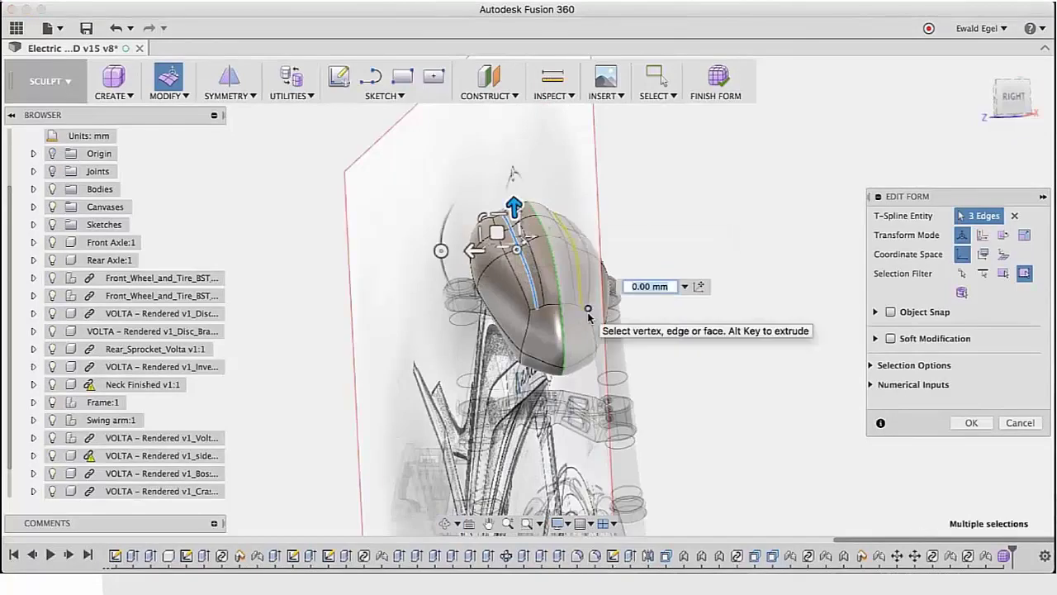
mouse_move(591, 318)
middle_mouse_down("shift")
mouse_move(608, 350)
mouse_move(461, 283)
middle_mouse_up("shift")
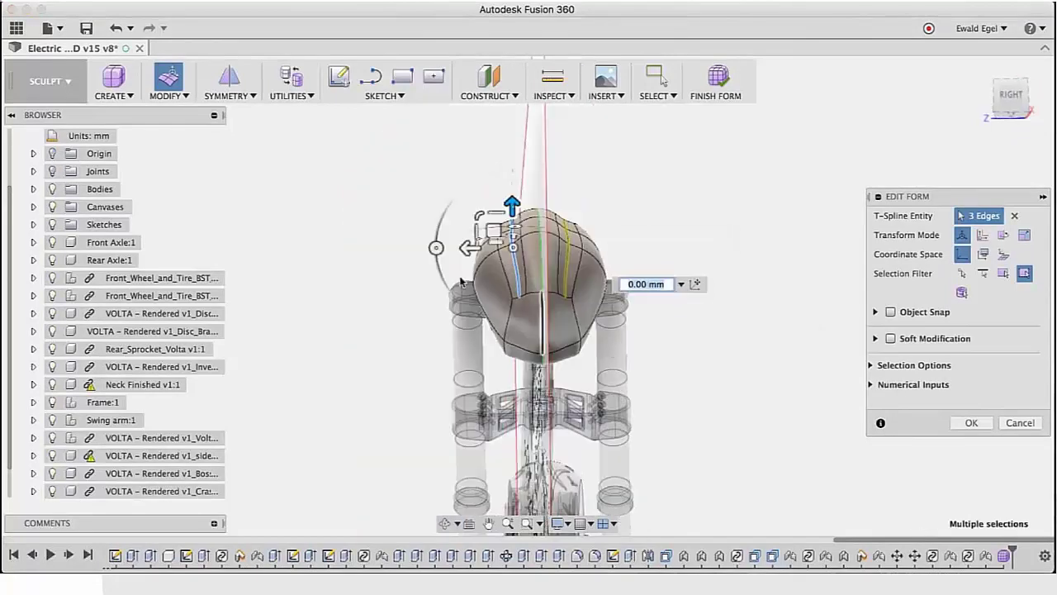
left_click_drag(467, 252, 477, 253)
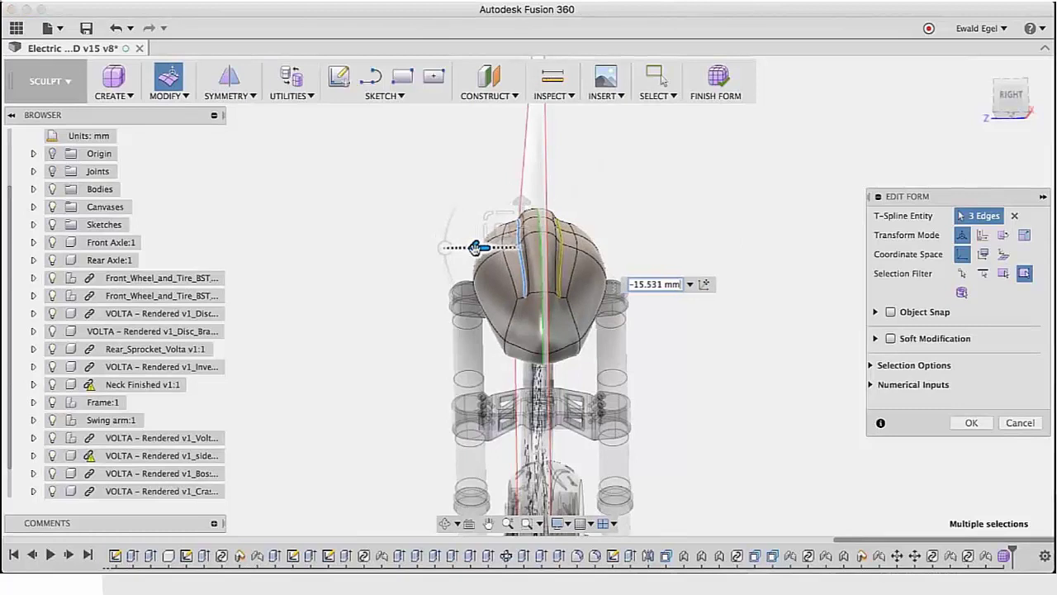
Select two more edges on the head and shift them sideways to sharpen the form.
left_click(528, 266)
middle_click_drag(529, 269, 527, 225, "shift")
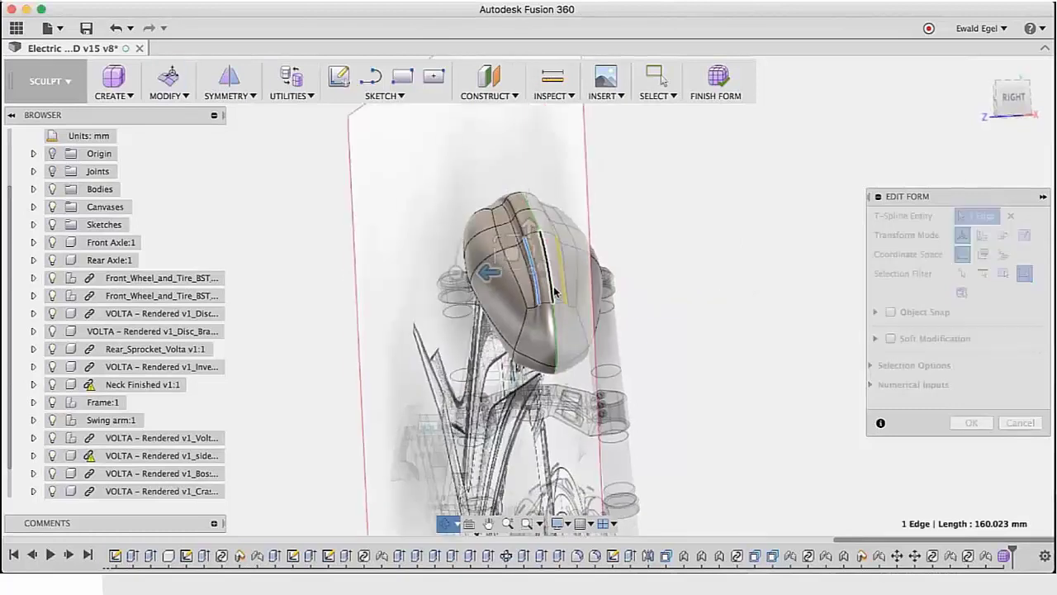
left_click(568, 262, "shift")
middle_click_drag(568, 273, 560, 299, "shift")
left_click_drag(477, 240, 472, 239)
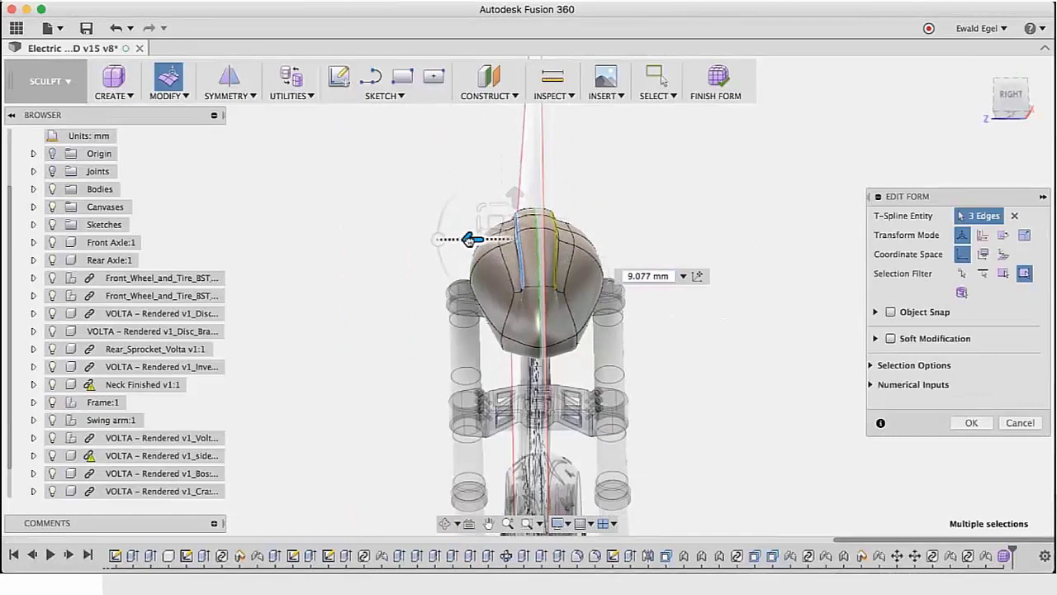
mouse_move(468, 239)
middle_mouse_down("shift")
mouse_move(707, 383)
mouse_move(591, 371)
mouse_move(580, 352)
middle_mouse_up("shift")
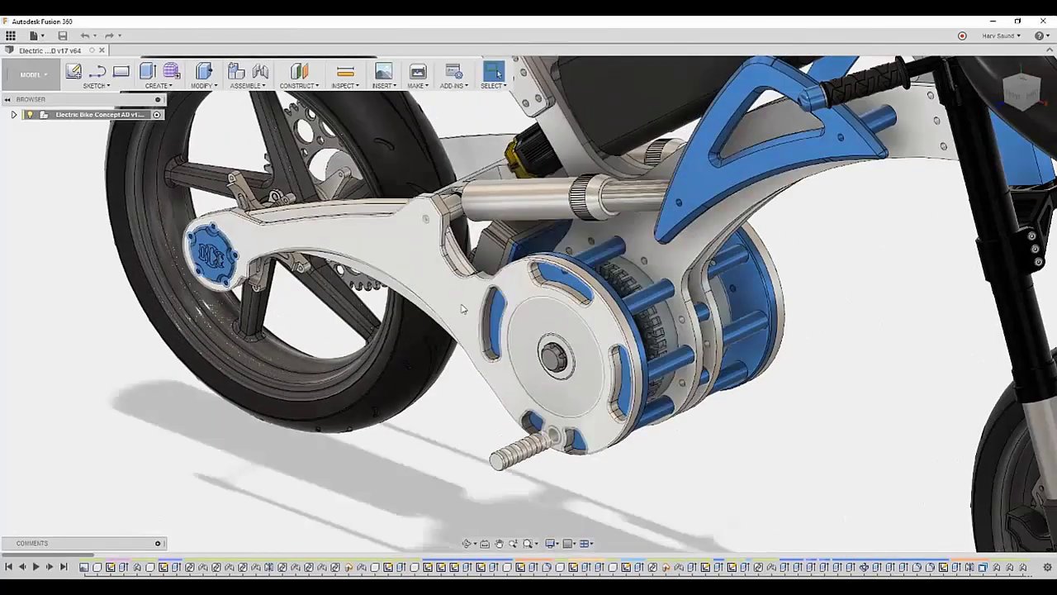
Isolate the swing arm component so it is the only part shown.
left_click(463, 309)
right_click(462, 309)
left_click(491, 540)
left_click_drag(569, 130, 569, 130)
right_click(568, 130)
left_click(575, 345)
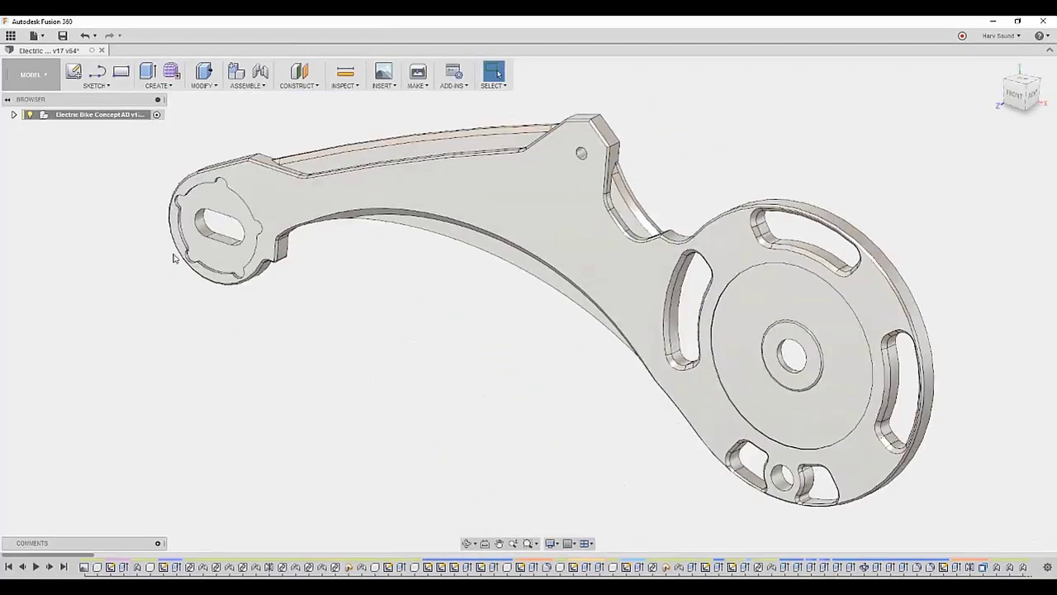
Switch to the CAM workspace and start a new machining setup.
left_click(33, 74)
left_click(47, 198)
left_click(73, 73)
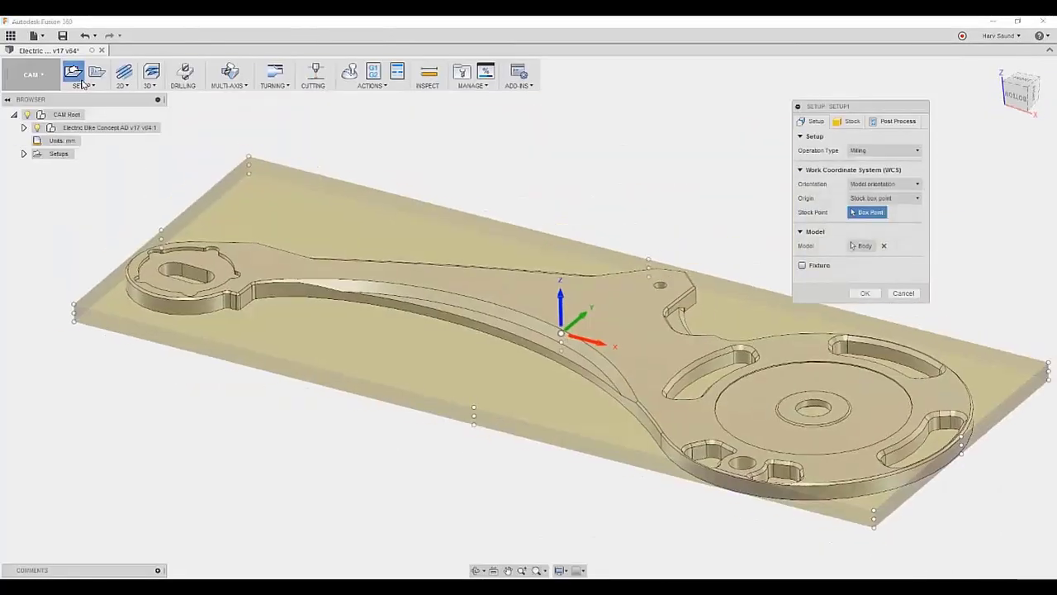
Create Setup1 with stock around the part and the origin at the stock's front-left corner.
left_click(848, 122)
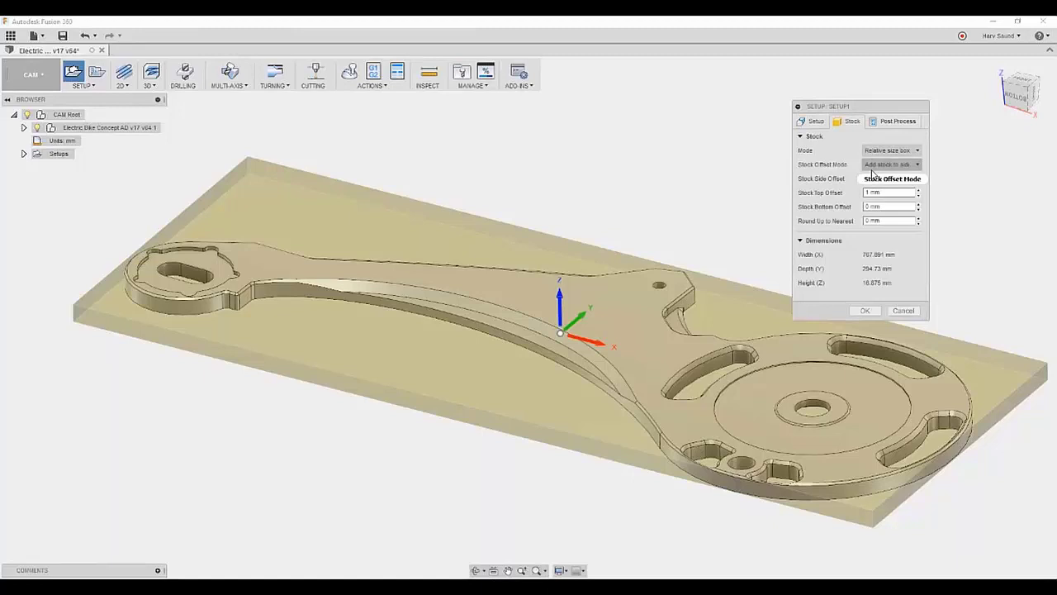
left_click(809, 121)
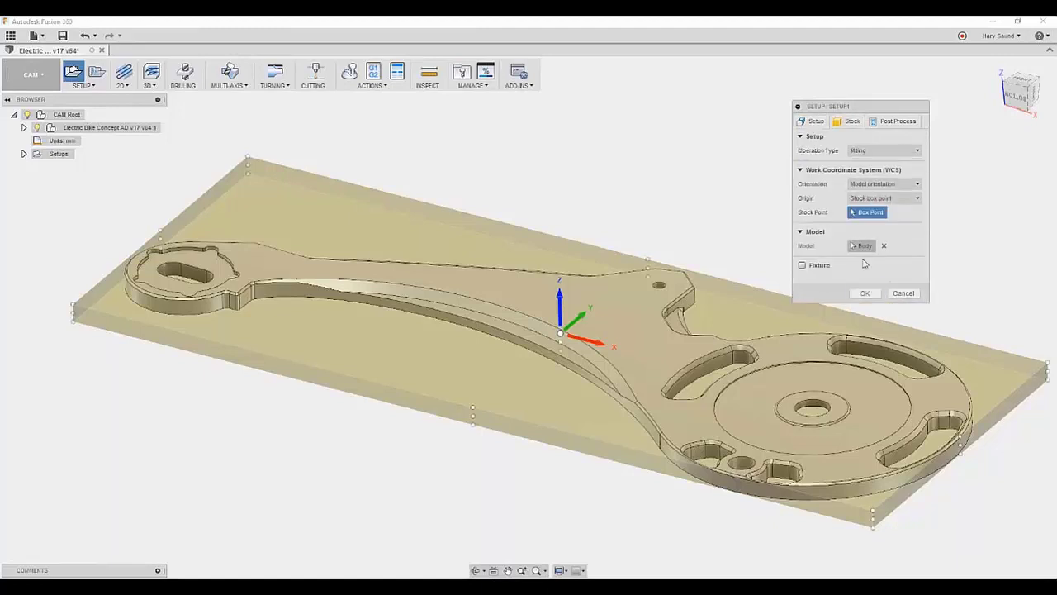
left_click(74, 323)
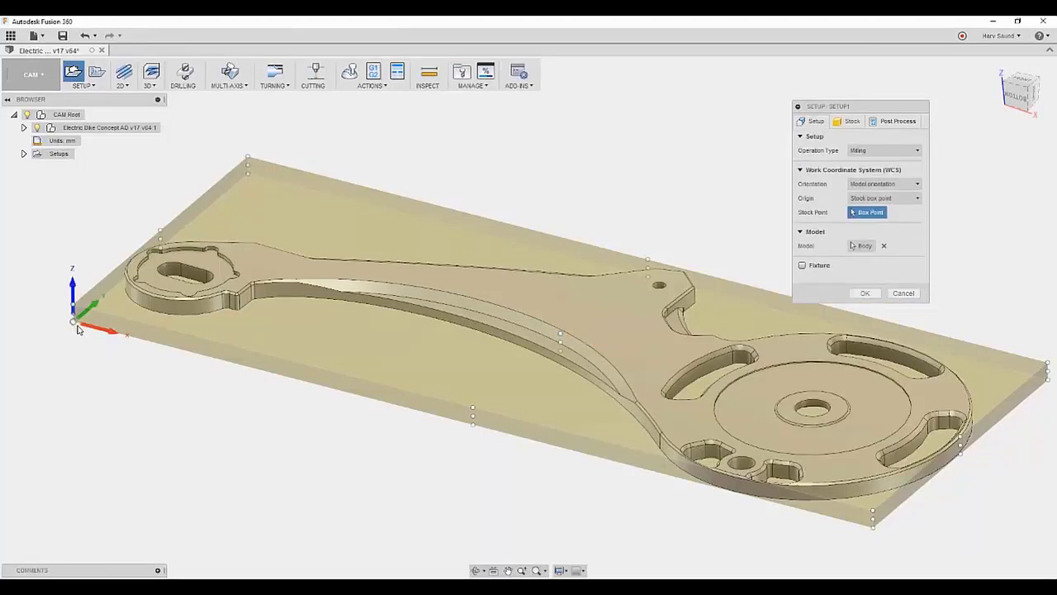
left_click(863, 294)
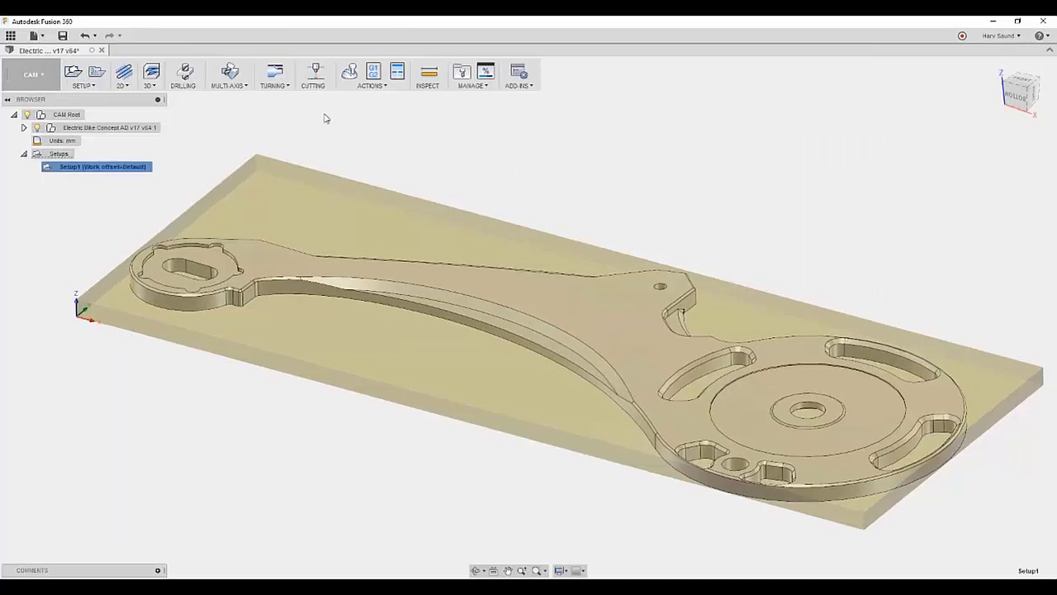
Start a 2D Profile operation using the Ø1 mm waterjet tool.
left_click(316, 79)
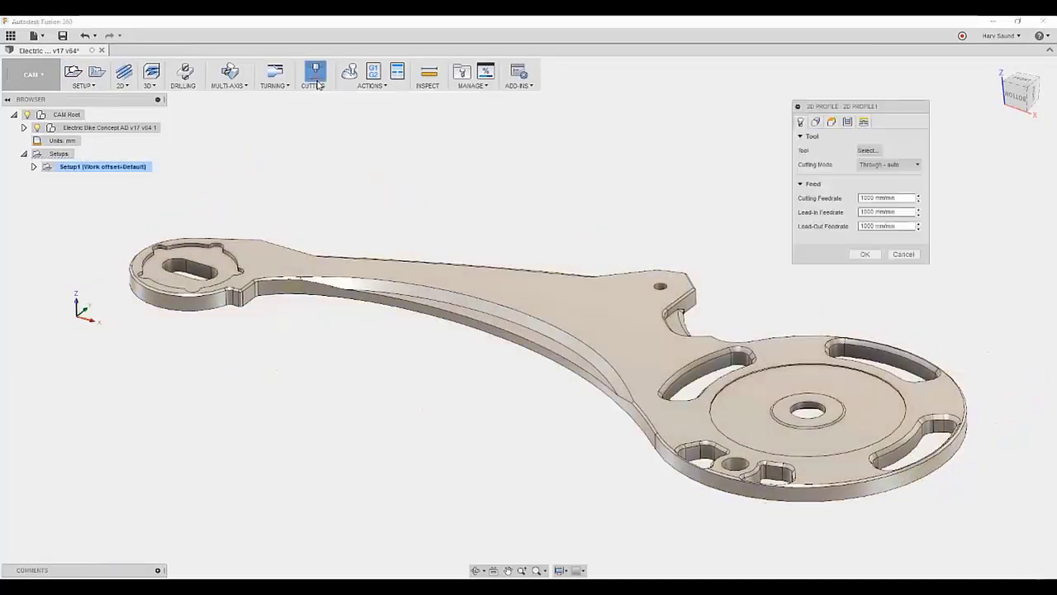
left_click(867, 151)
scroll(557, 319, "down", 2)
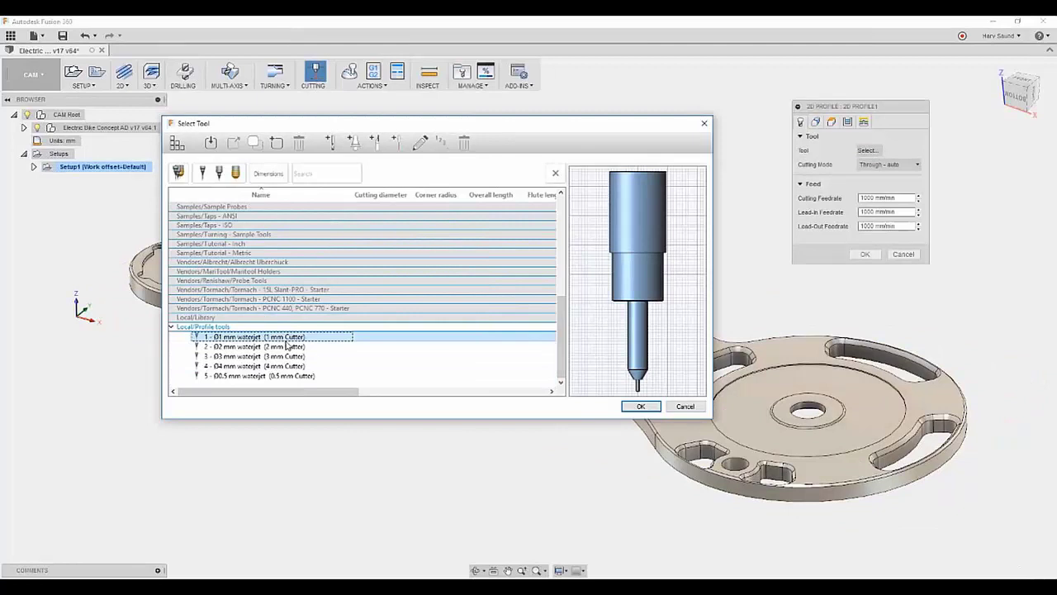
left_click(642, 406)
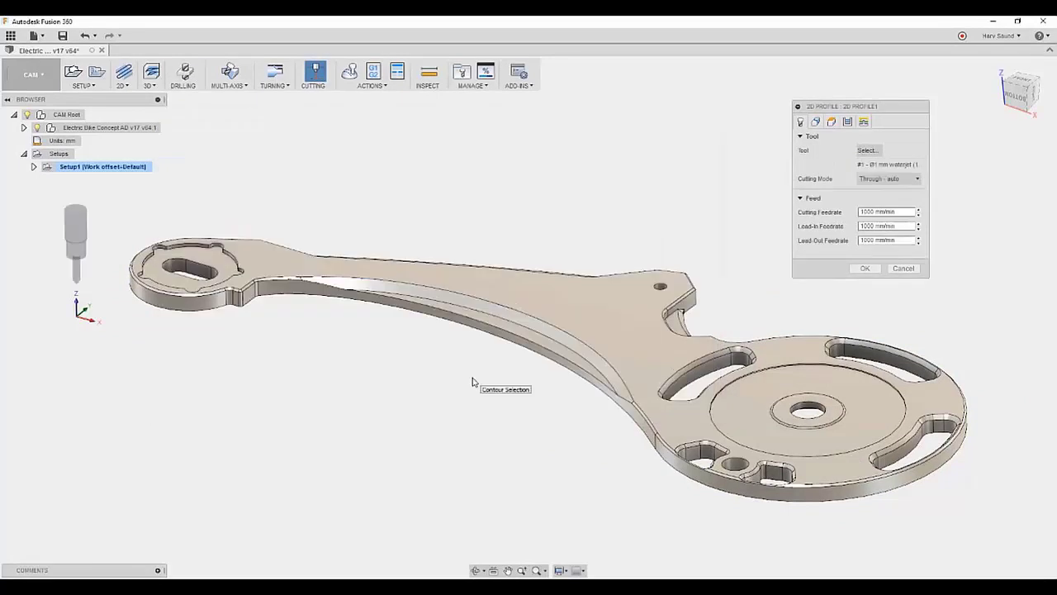
left_click(816, 124)
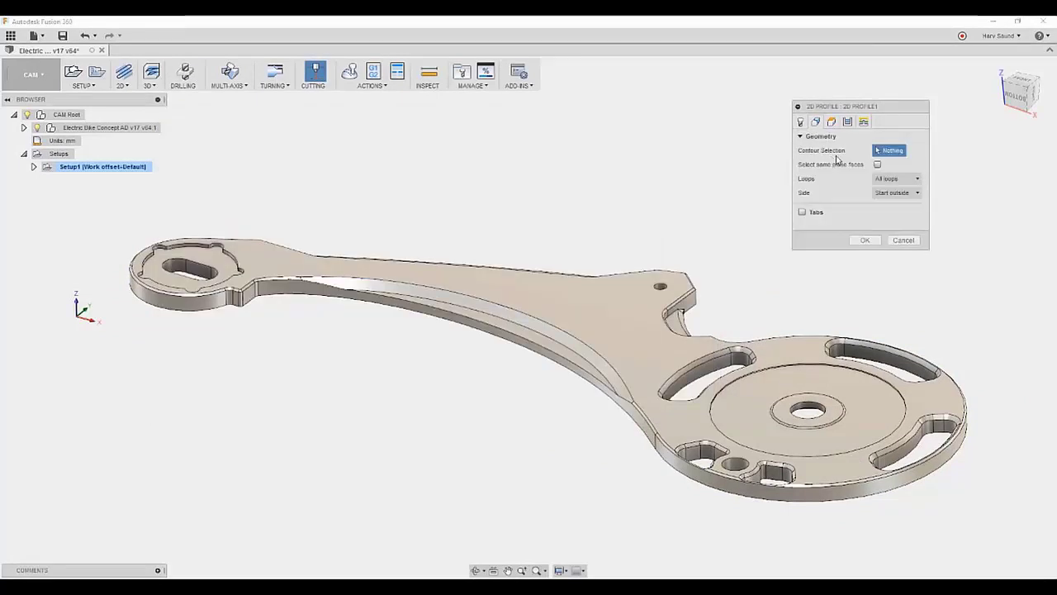
Select the outer contour plus all slots and holes, then generate the 2D Profile toolpath.
mouse_move(744, 215)
middle_mouse_down("shift")
mouse_move(684, 234)
mouse_move(558, 209)
mouse_move(798, 334)
middle_mouse_up("shift")
left_click(573, 204)
left_click(798, 335)
left_click(434, 331)
left_click(351, 255)
left_click(273, 372)
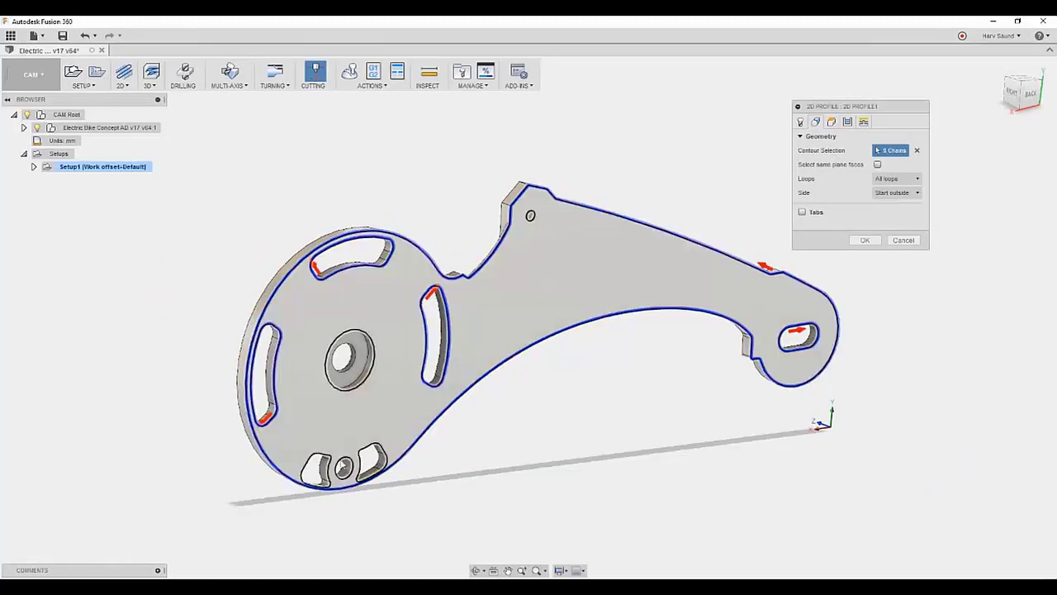
left_click(314, 469)
left_click(343, 468)
left_click(374, 456)
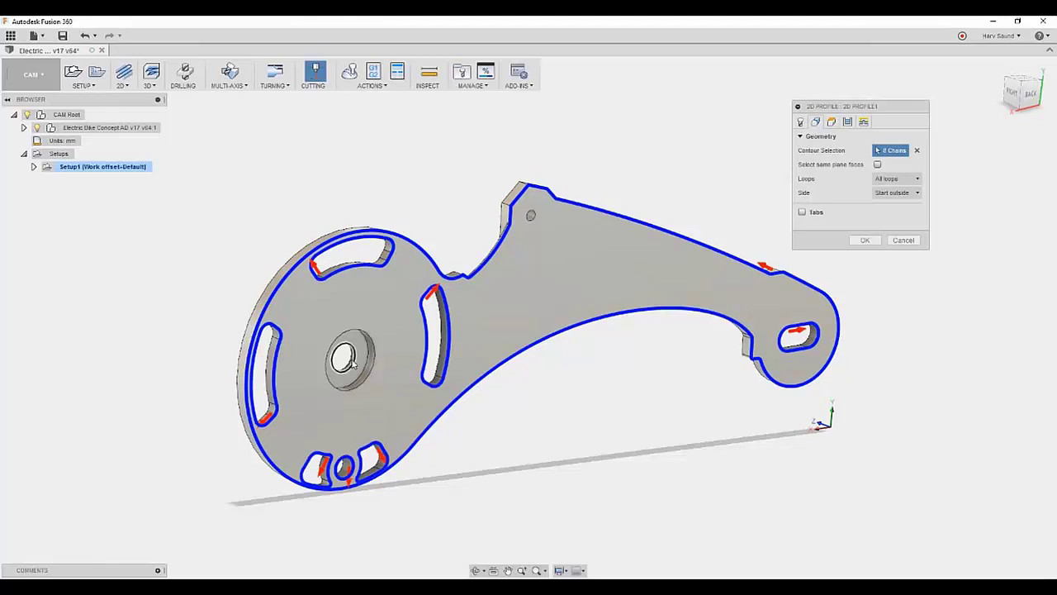
left_click(545, 444)
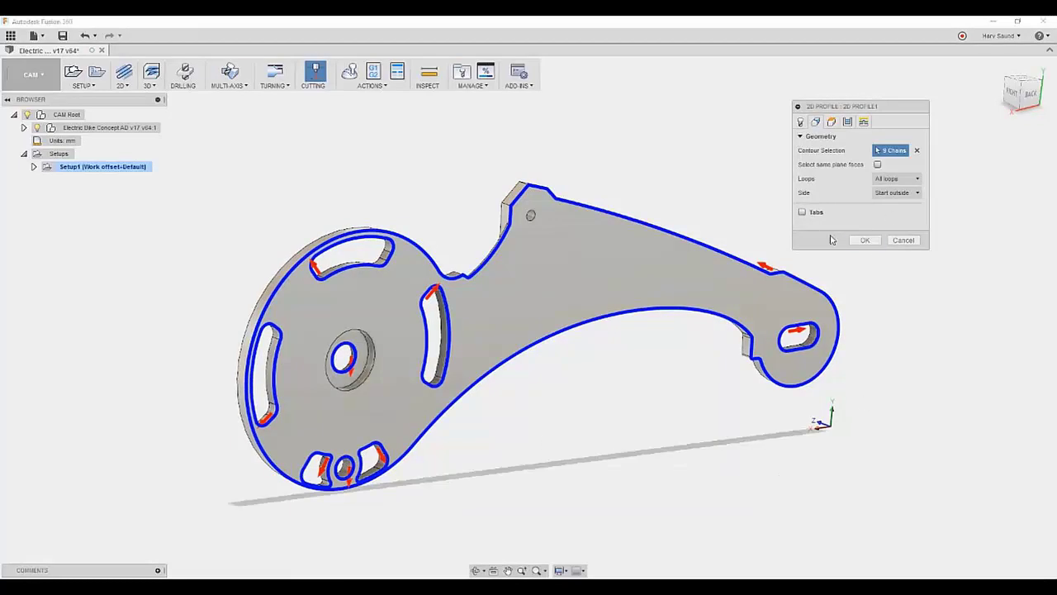
left_click(865, 240)
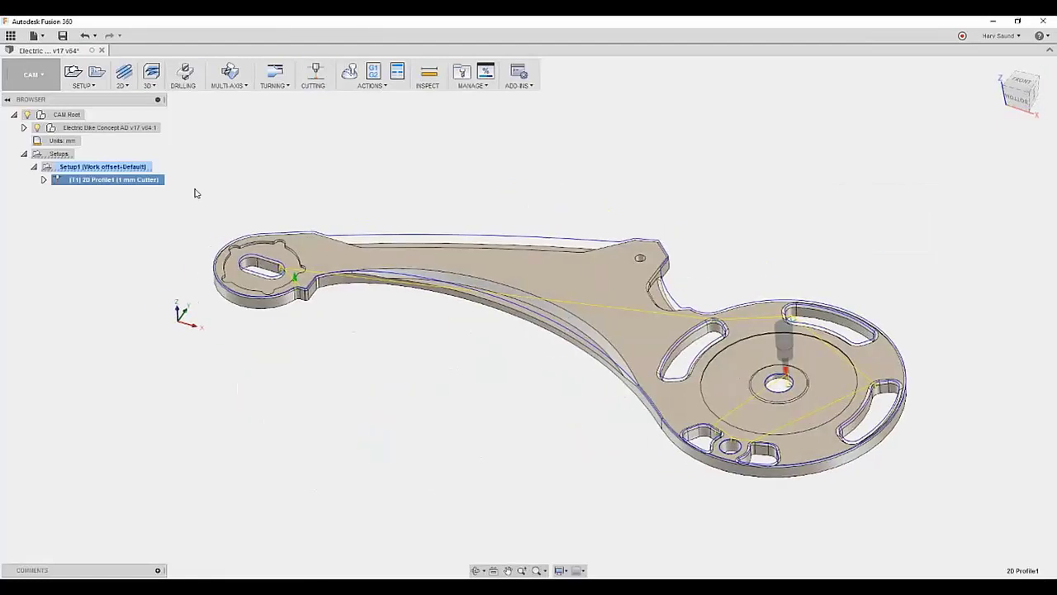
Simulate the toolpath with stock shown, tail-only toolpath display, in front view.
left_click(350, 76)
left_click(937, 323)
left_click(1004, 304)
left_click(992, 314)
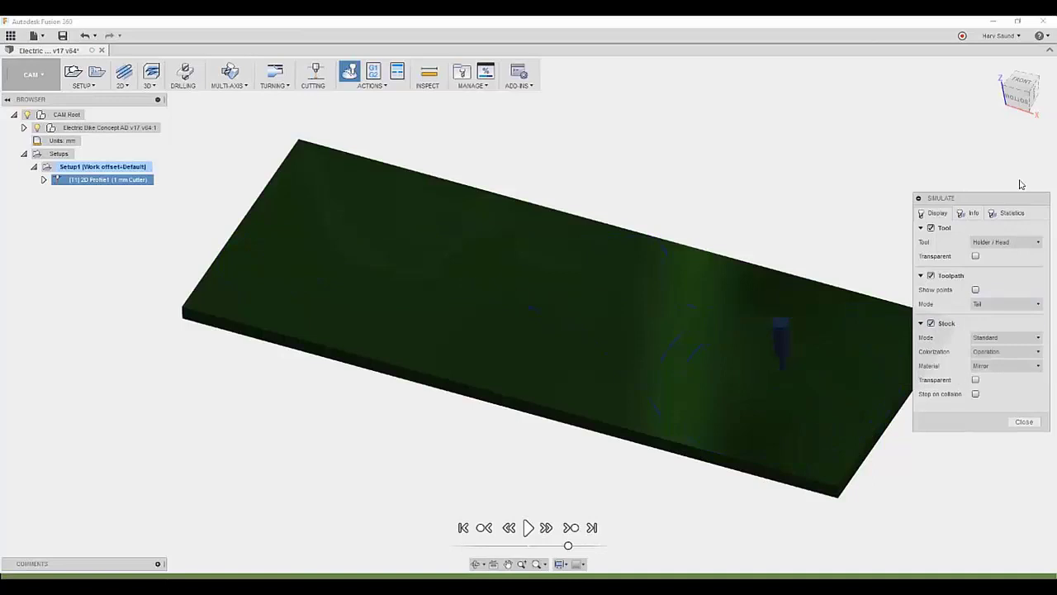
left_click(1021, 83)
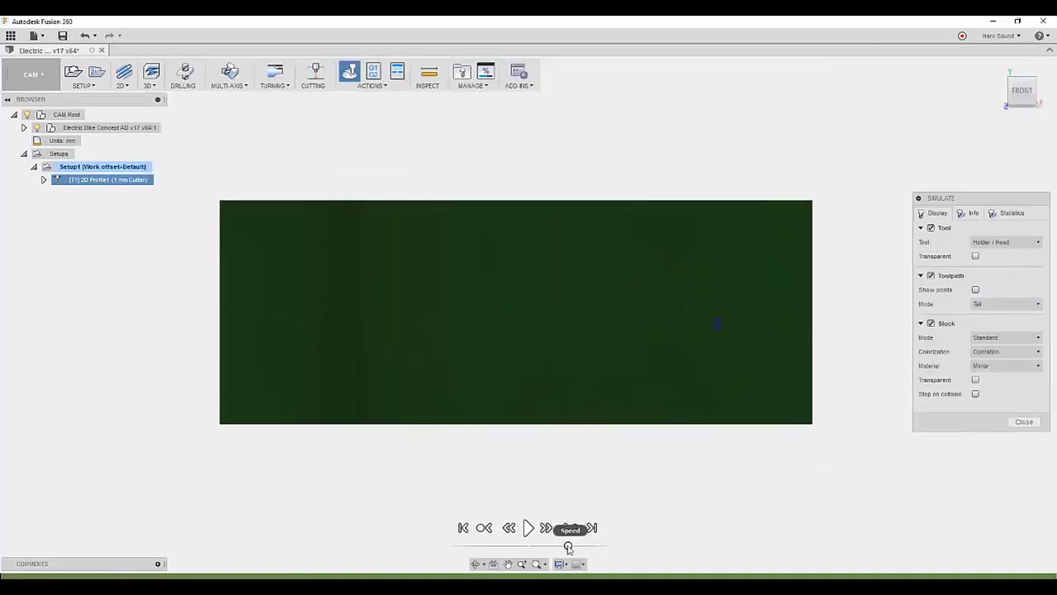
left_click(528, 527)
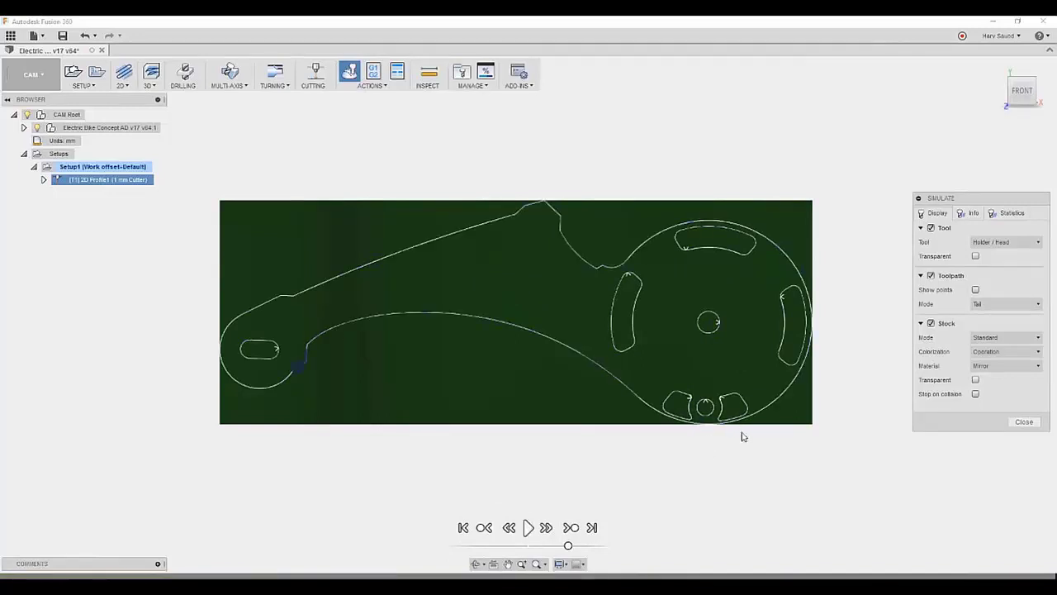
Zoom and tilt to inspect the cut stock, then close the simulation.
scroll(709, 451, "up", 1)
scroll(712, 450, "up", 3)
scroll(713, 451, "up", 3)
scroll(716, 454, "up", 2)
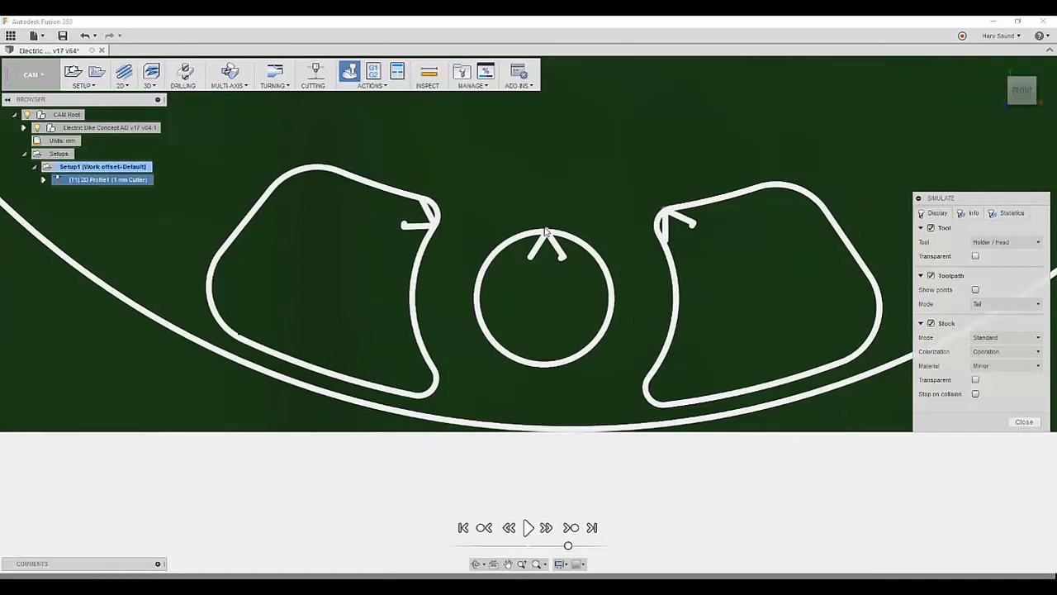
middle_click_drag(545, 231, 706, 302, "shift")
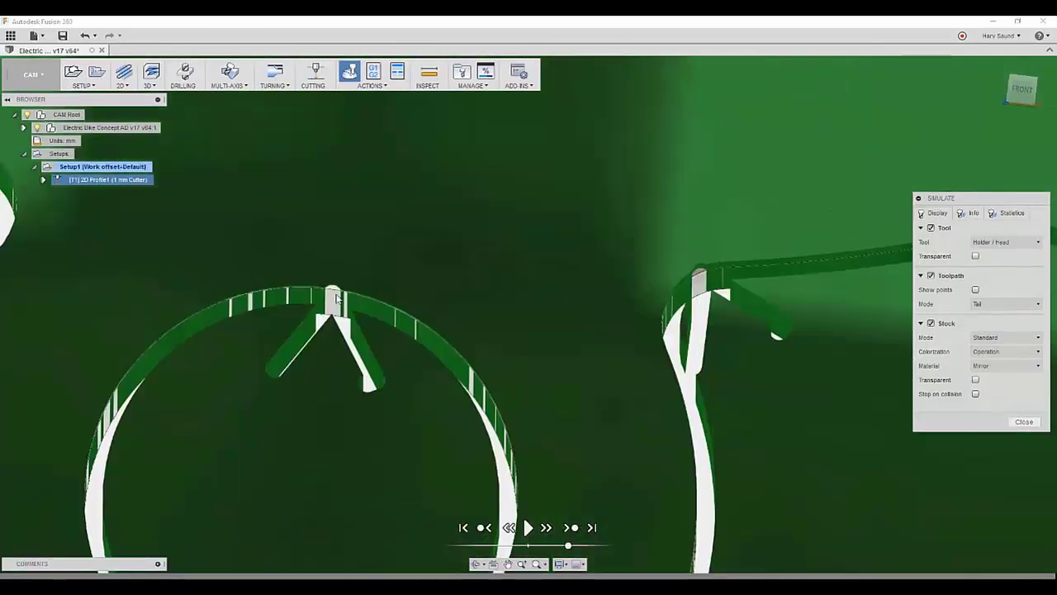
scroll(347, 326, "down", 3)
scroll(346, 324, "down", 3)
scroll(346, 323, "down", 3)
scroll(346, 324, "down", 3)
scroll(346, 324, "down", 2)
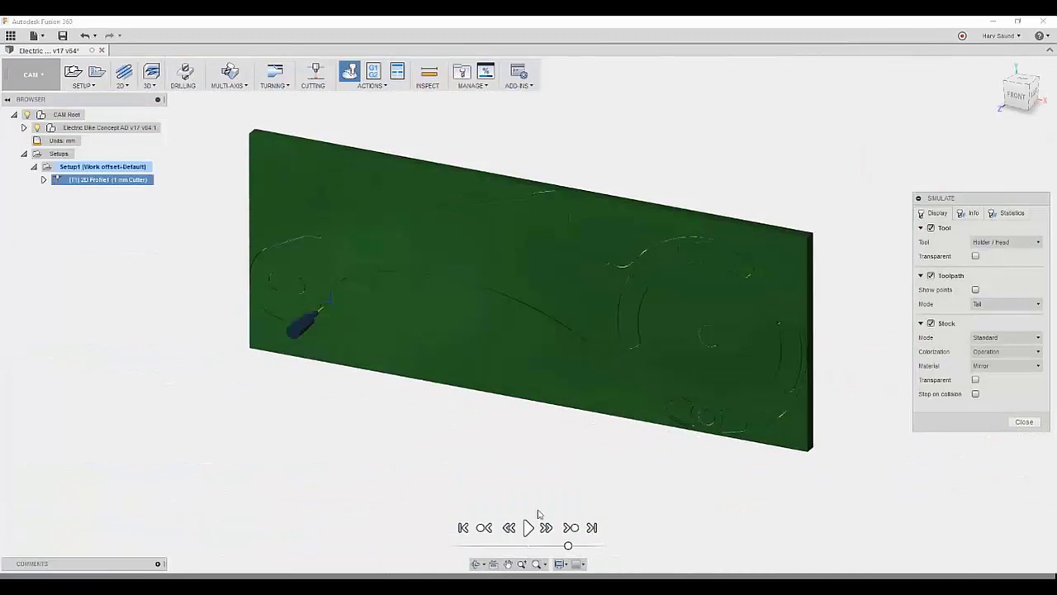
left_click(1024, 421)
scroll(730, 468, "up", 5)
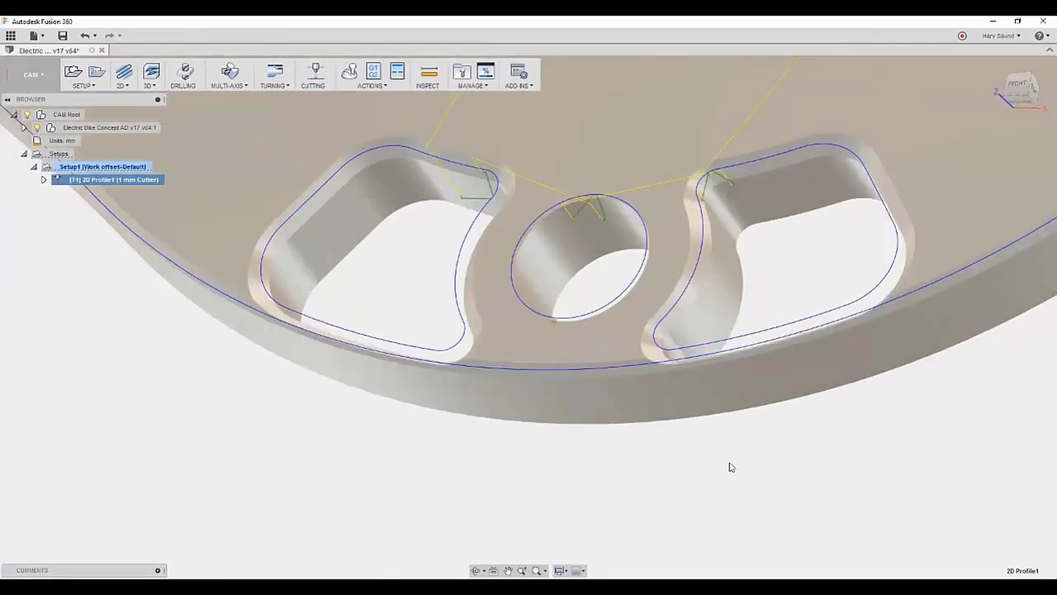
Deselect 2D Profile1 to hide its toolpath and fit the whole swing arm in view.
left_click(731, 467)
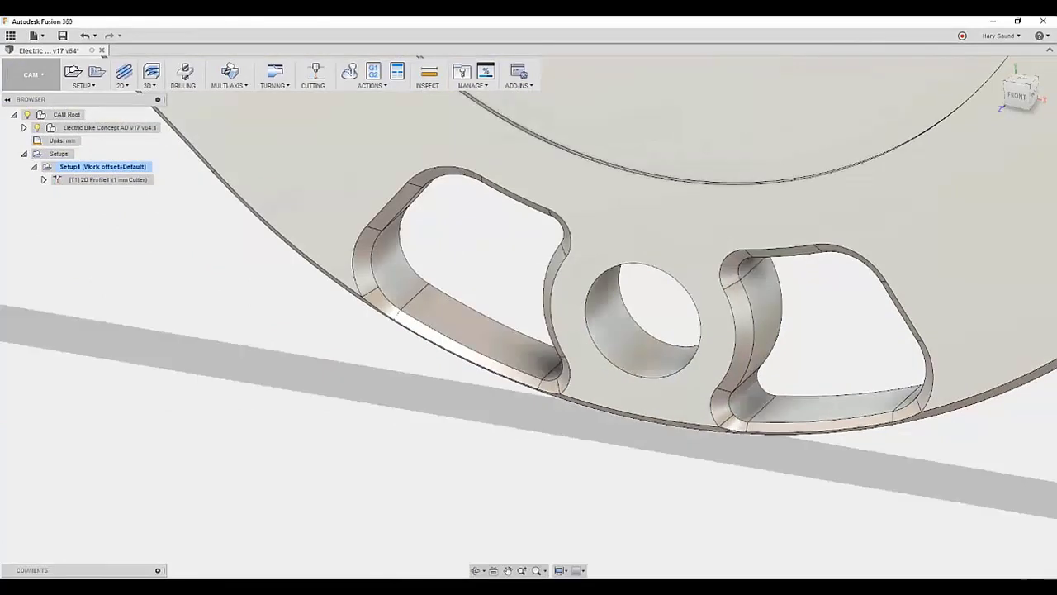
key("F6")
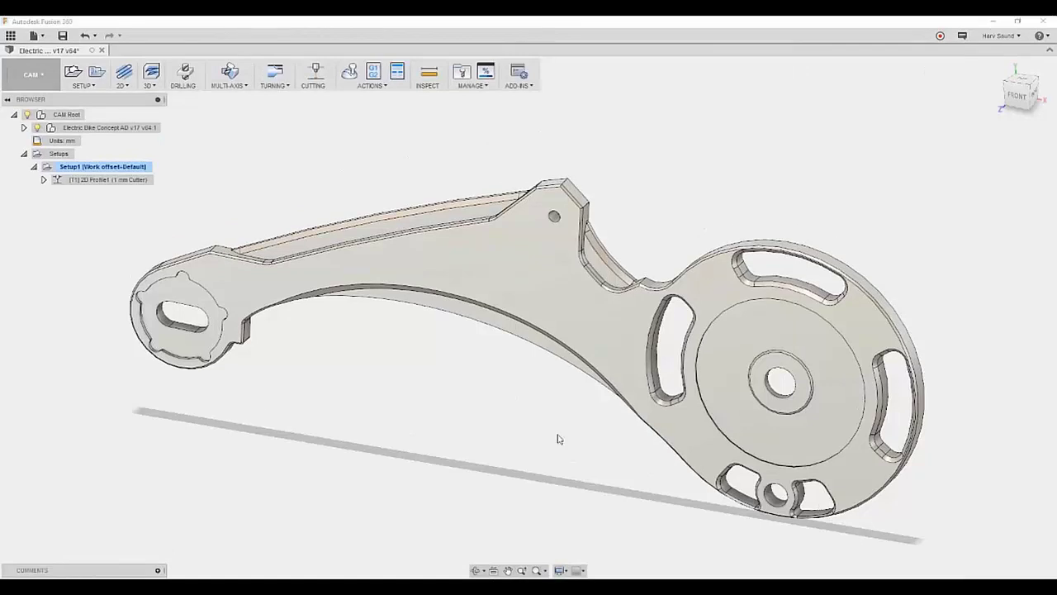
Create Study 1 - Static Stress in the Simulation workspace and select its model components.
left_click(32, 74)
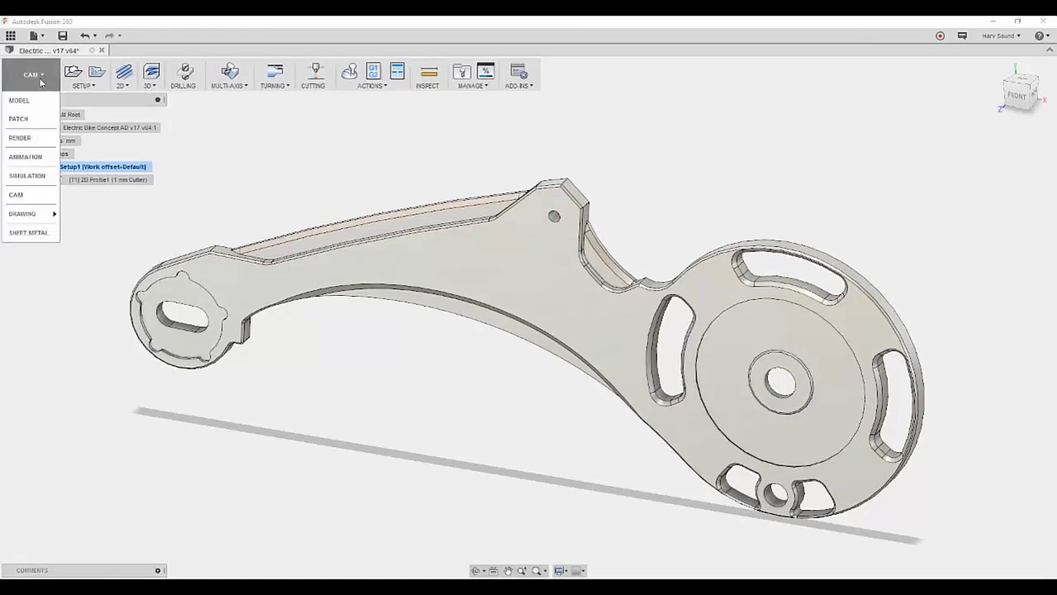
left_click(44, 183)
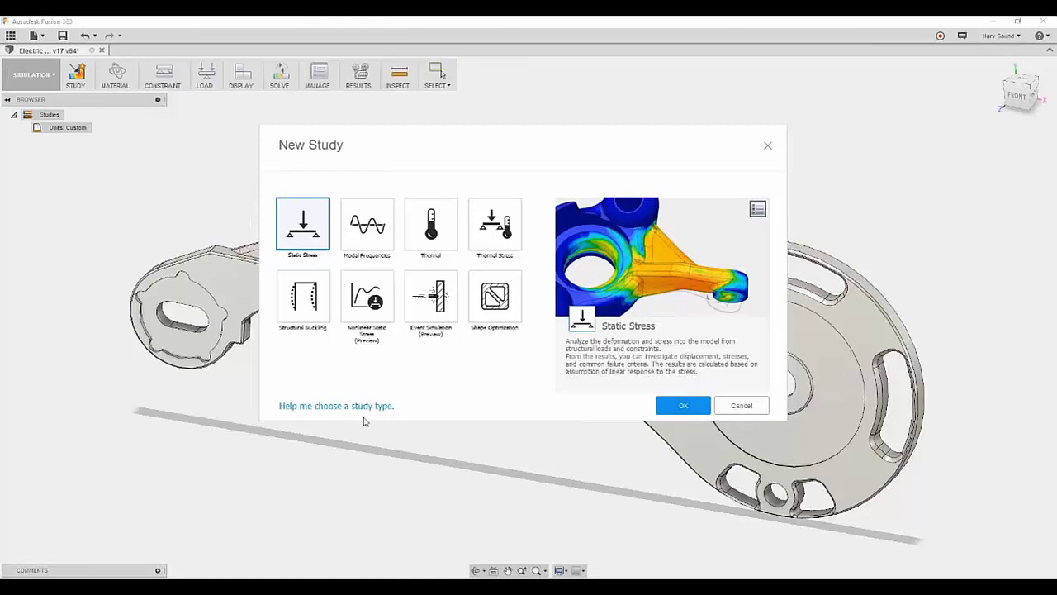
left_click(666, 405)
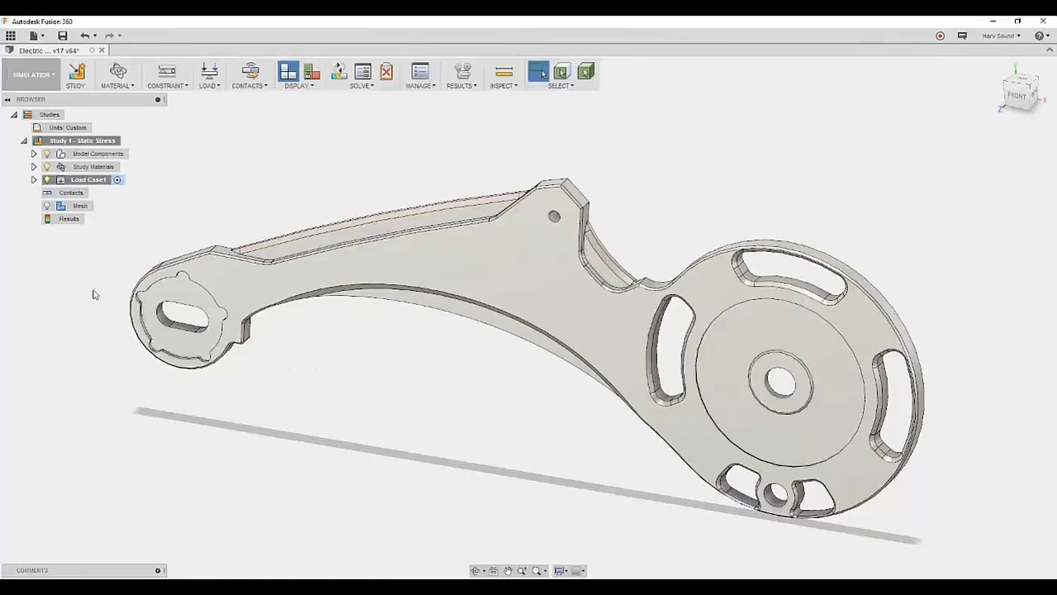
left_click(86, 154)
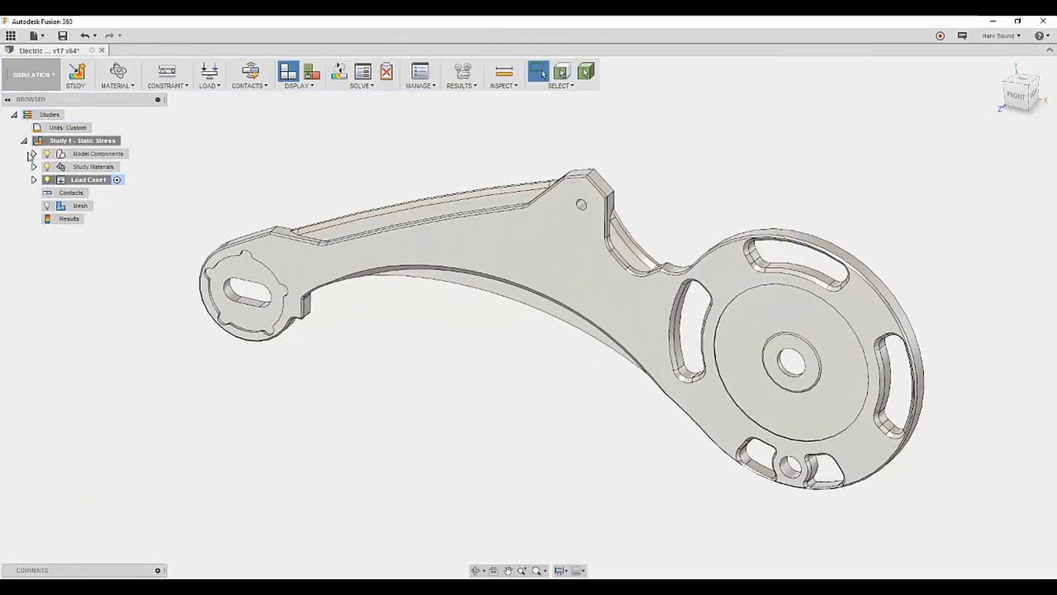
Suppress all components except Foot Peg v3:1 and the swing arm.
left_click(33, 155)
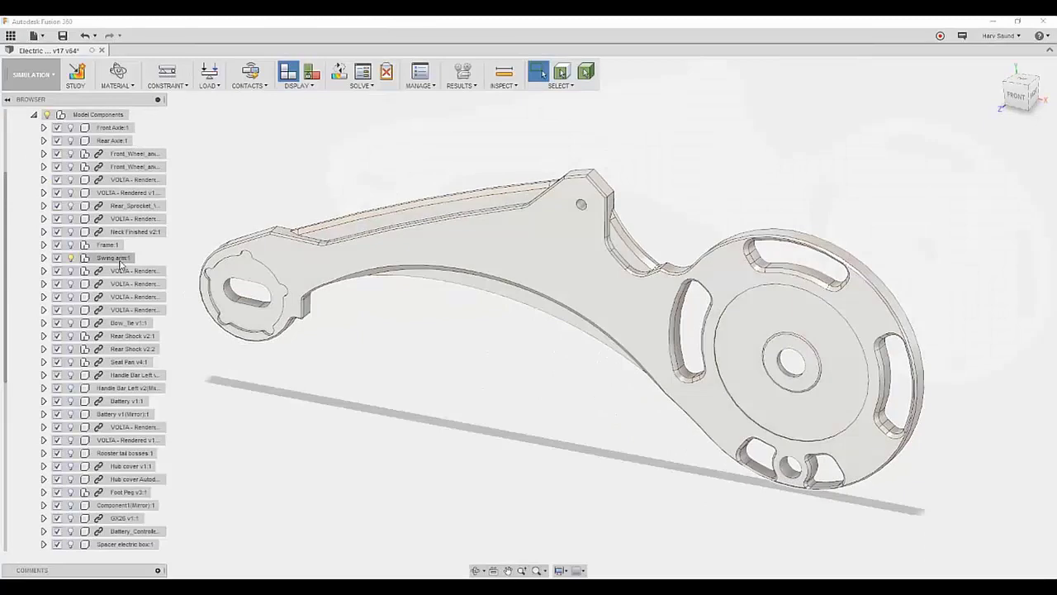
left_click(117, 493)
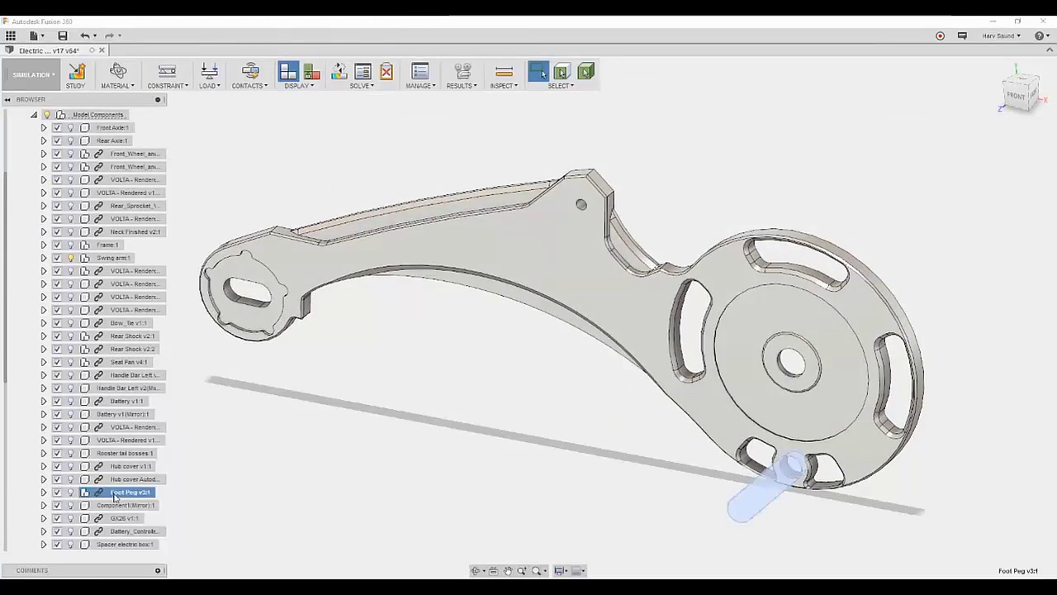
left_click(70, 492)
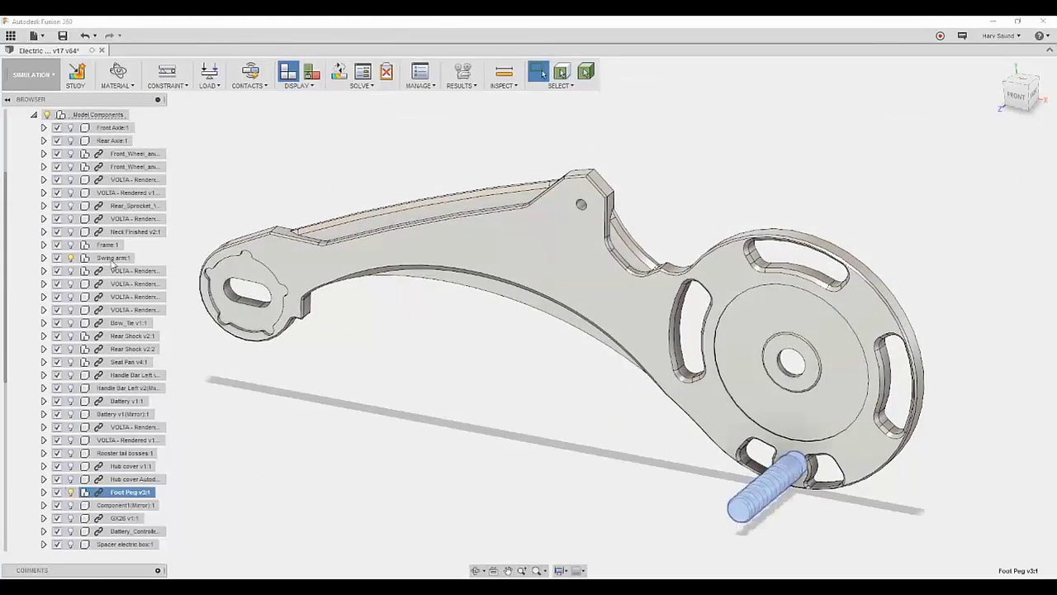
left_click(116, 258, "ctrl")
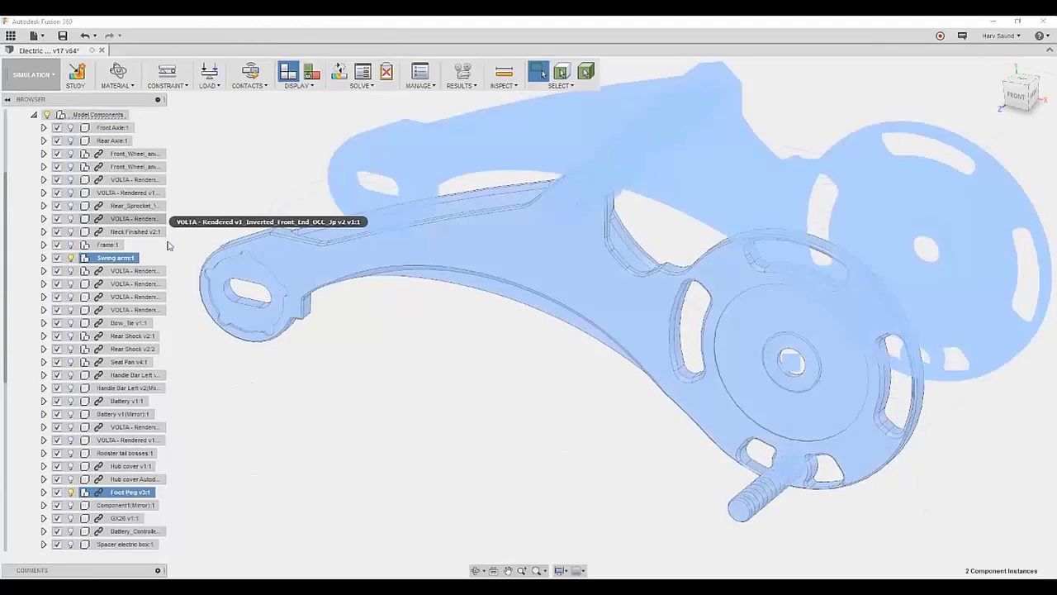
right_click(181, 256)
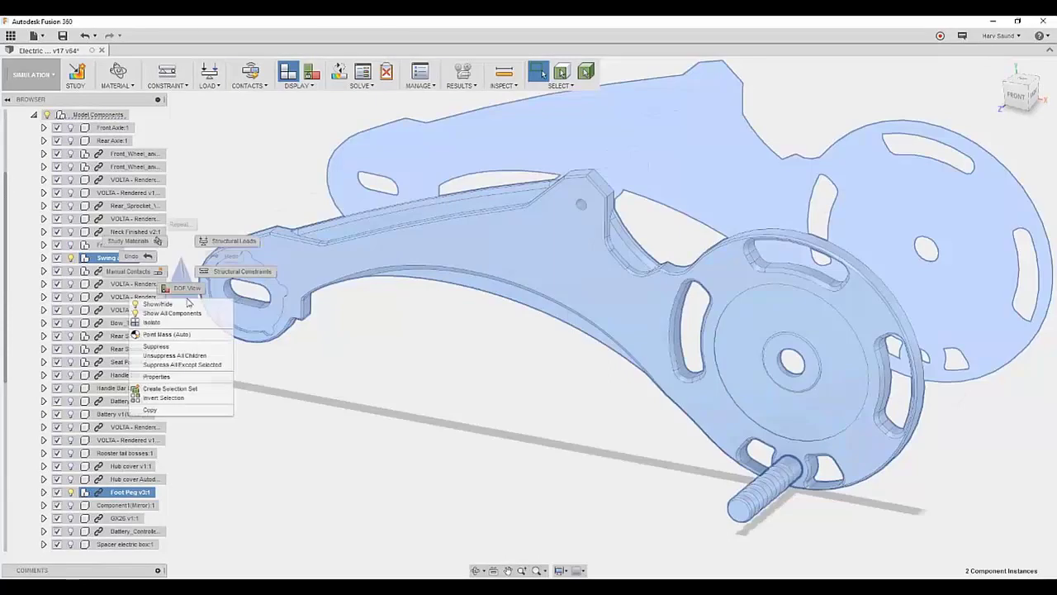
left_click(188, 367)
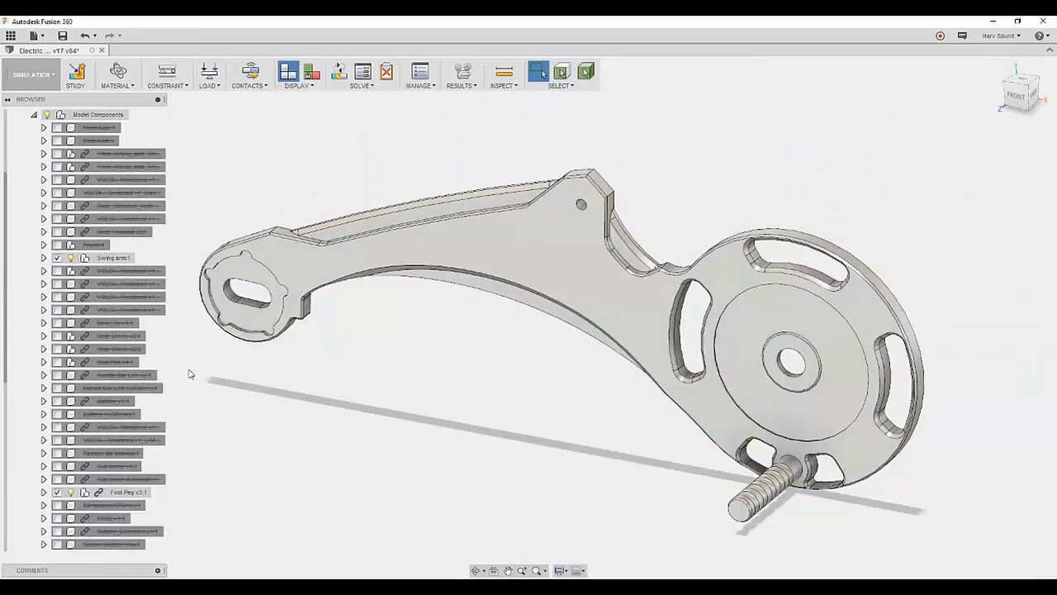
Suppress the Brace body and accept the Aluminum 6061 study materials.
left_click(43, 258)
left_click(54, 271)
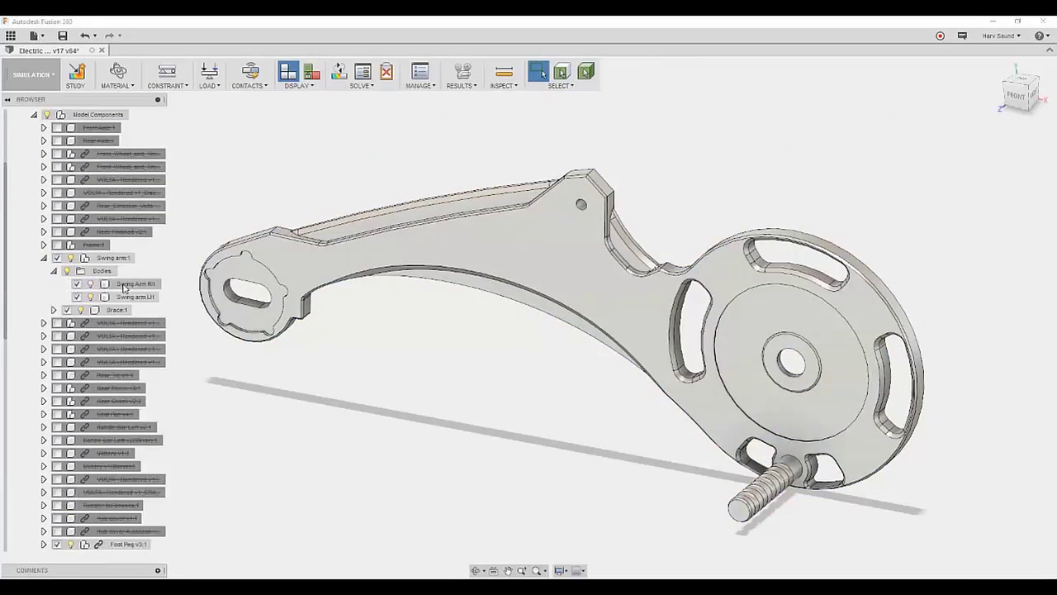
left_click(67, 311)
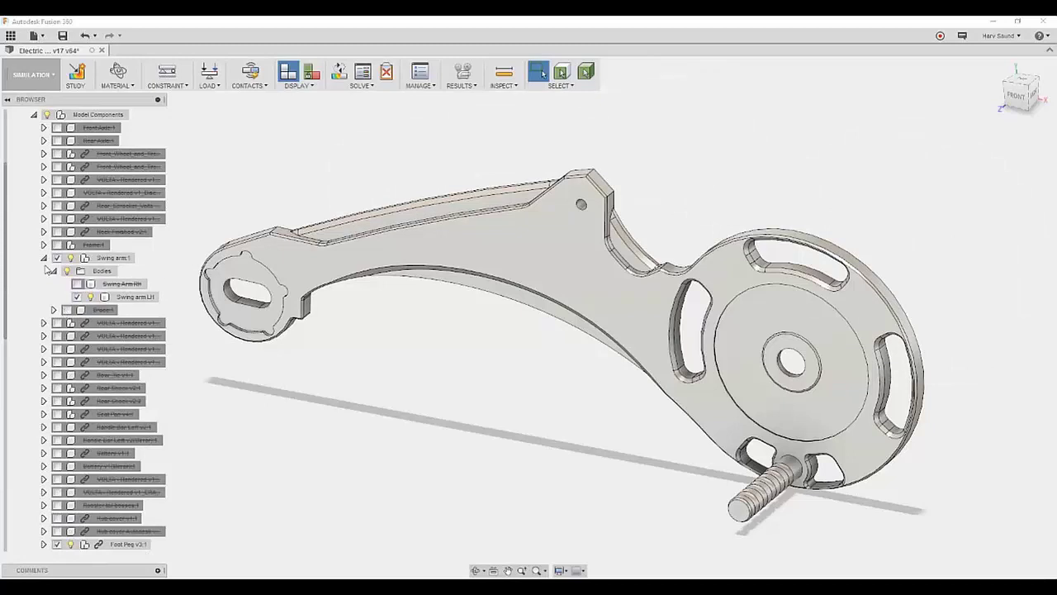
left_click(44, 257)
scroll(110, 206, "up", 3)
left_click(34, 153)
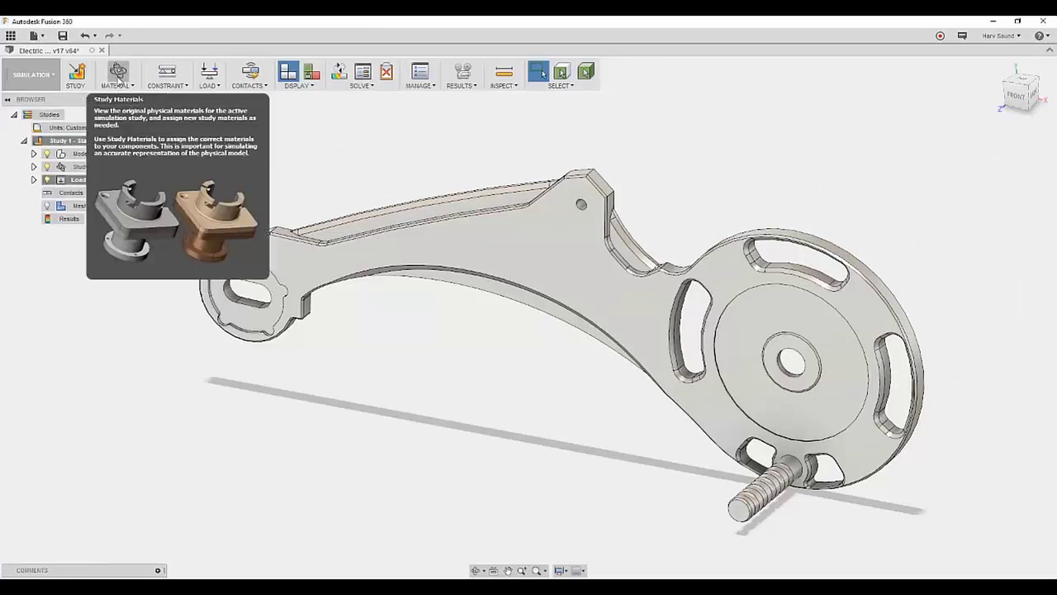
left_click(118, 73)
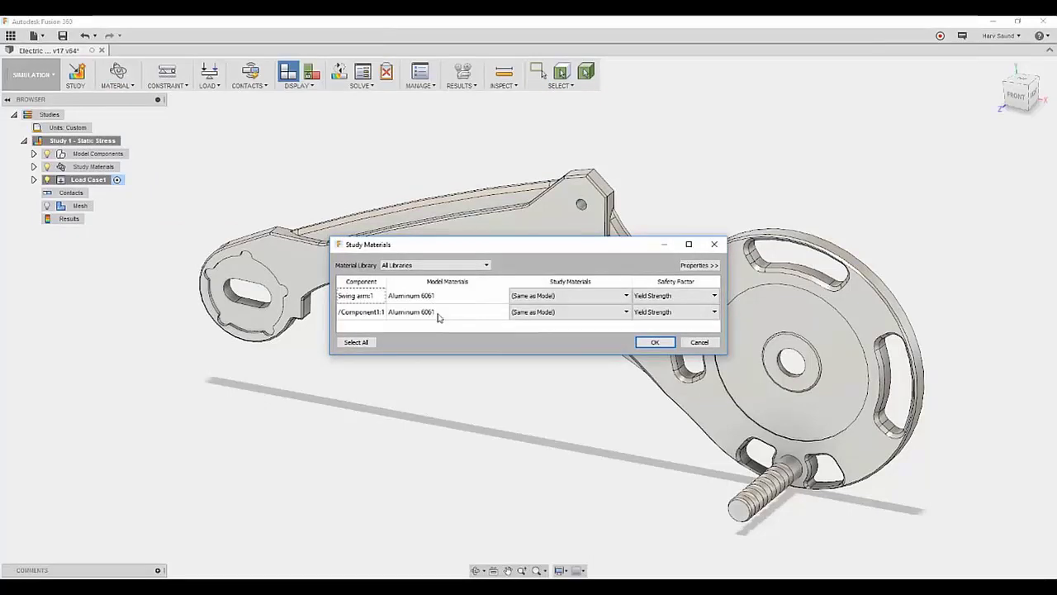
left_click(655, 342)
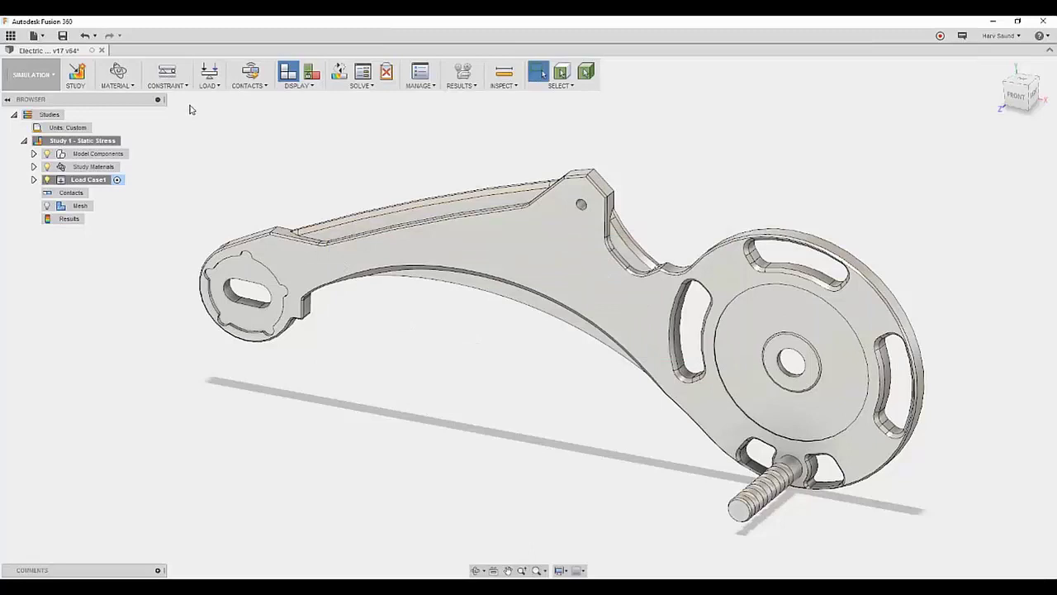
Start a Fixed constraint on six foot peg faces, including the thread band and flange cylinder.
left_click(172, 72)
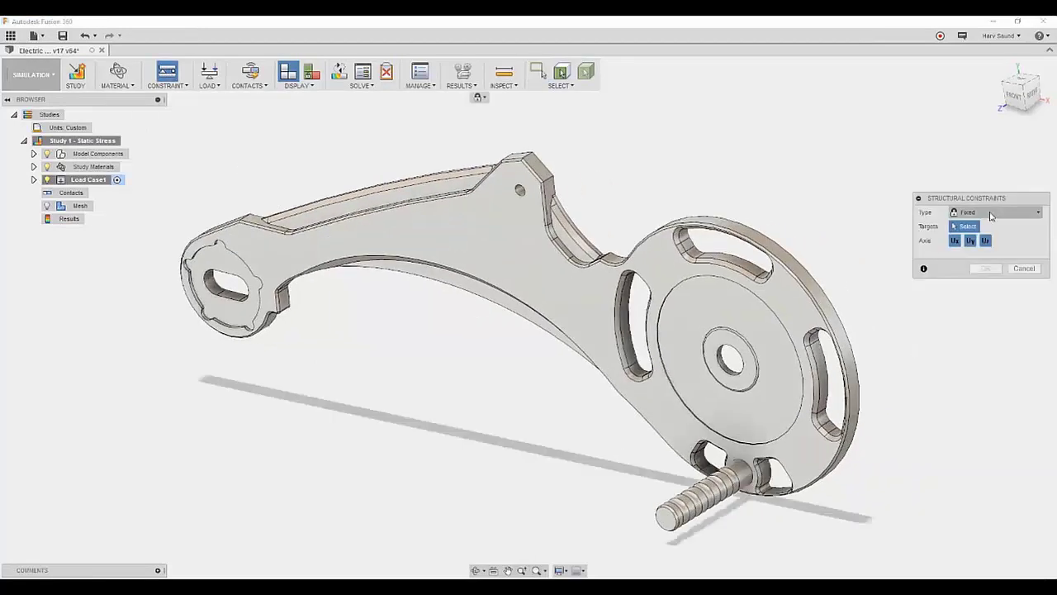
scroll(668, 524, "up", 5)
left_click(299, 516)
left_click(312, 473)
left_click(357, 463)
left_click(403, 450)
left_click(471, 425)
left_click(588, 395)
Add a hidden seventh foot peg face and apply the Fixed constraint.
scroll(593, 373, "up", 3)
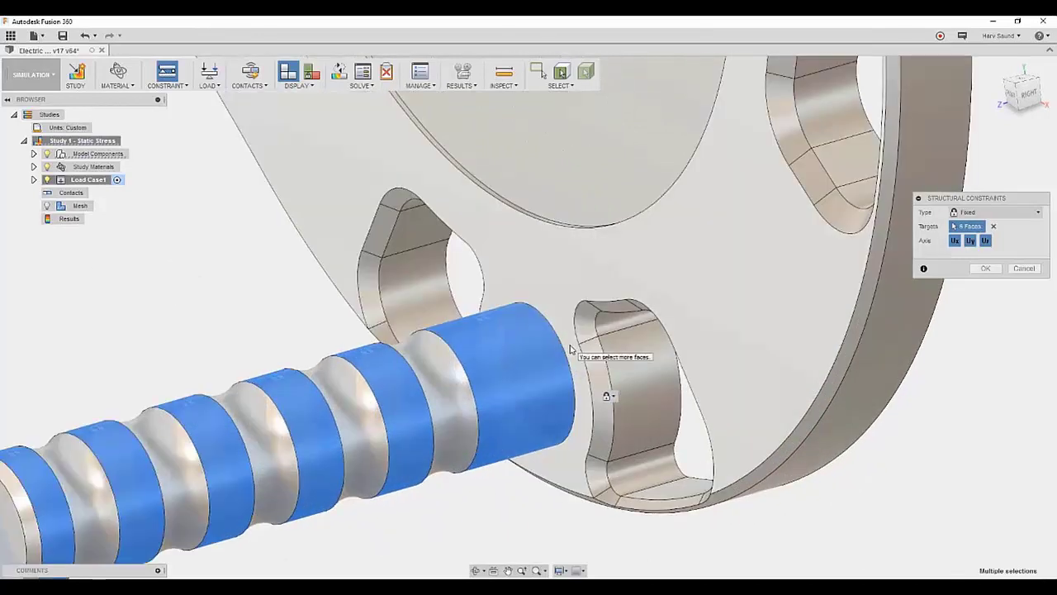
left_click(550, 357)
left_click(568, 388)
scroll(567, 392, "down", 10)
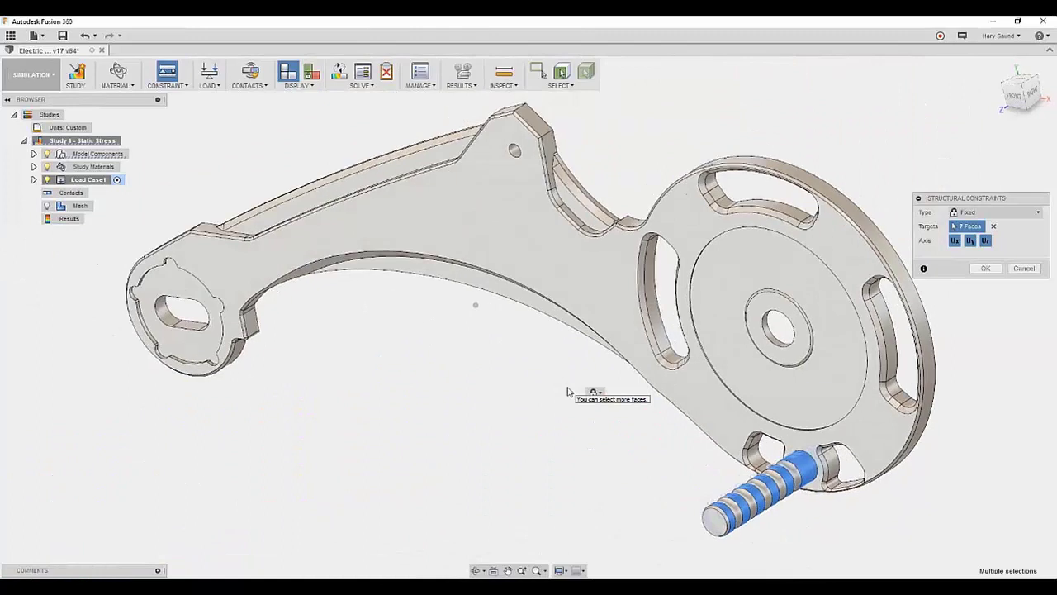
left_click(978, 271)
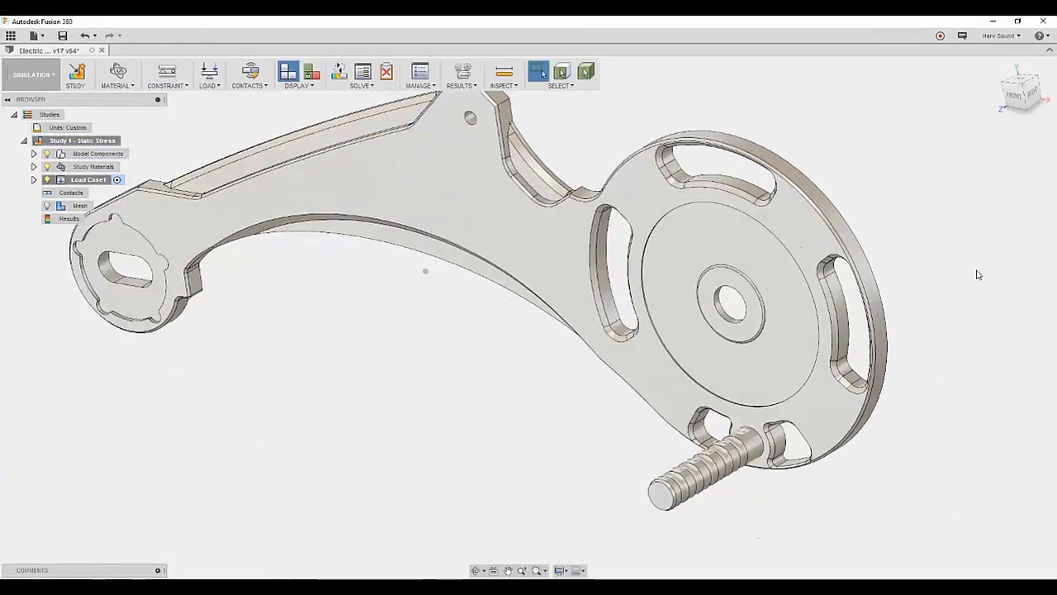
middle_click_drag(977, 274, 545, 359, "shift")
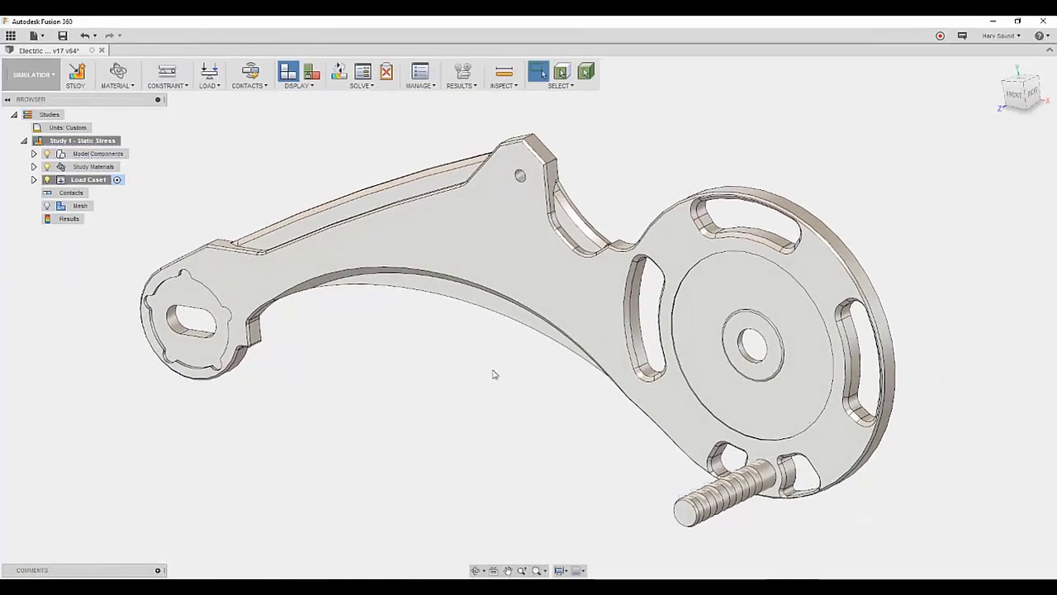
Start a structural load on four slot faces at the swing arm's pin end.
left_click(210, 83)
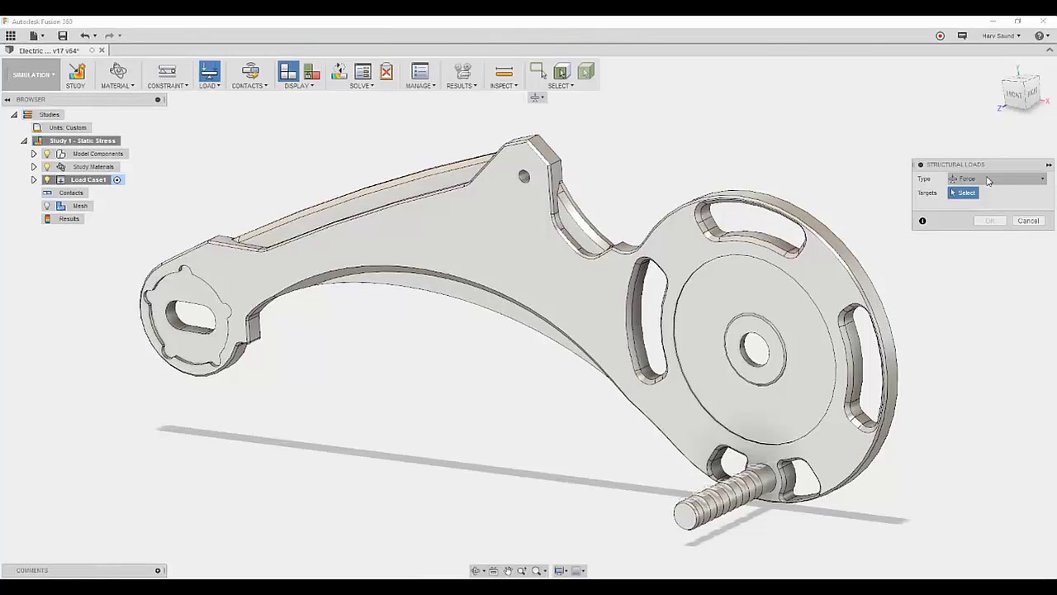
scroll(413, 366, "up", 2)
scroll(430, 370, "up", 3)
scroll(366, 420, "up", 3)
left_click(326, 388)
left_click(446, 423)
scroll(509, 399, "down", 2)
left_click(430, 339)
left_click(487, 363)
scroll(487, 347, "down", 3)
Set the load to a 2000 N force at a 110° Y angle and confirm.
left_click(1022, 90)
left_click_drag(465, 308, 391, 345)
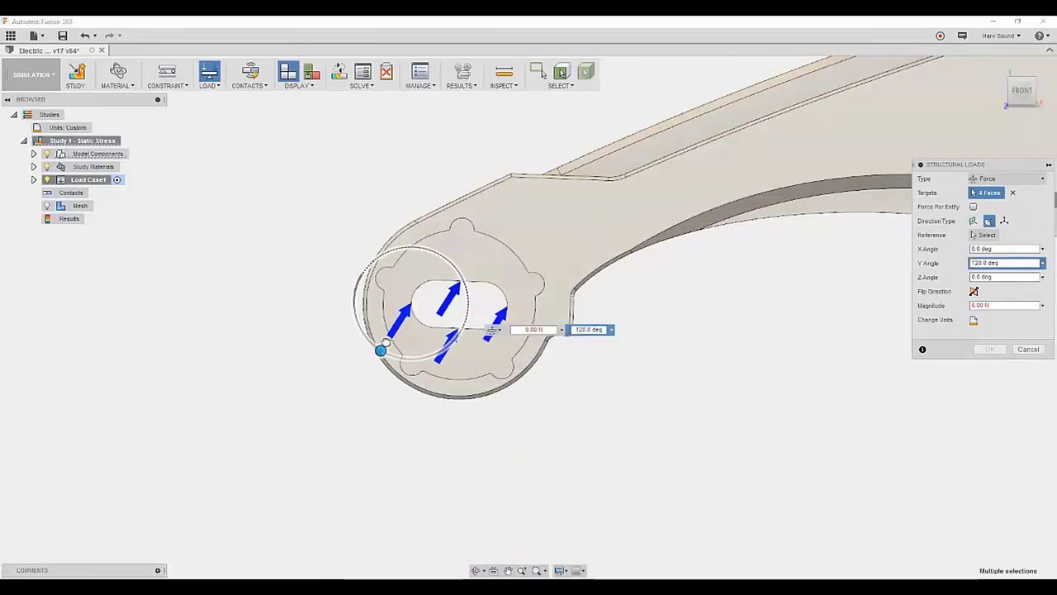
left_click_drag(392, 345, 390, 354)
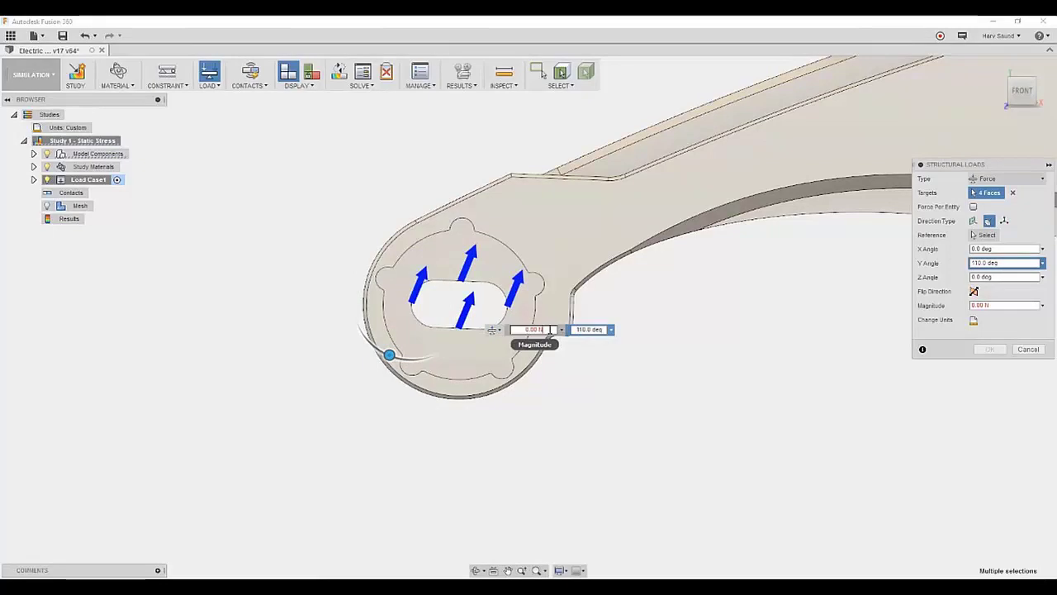
left_click(535, 329)
type("2000")
key("F6")
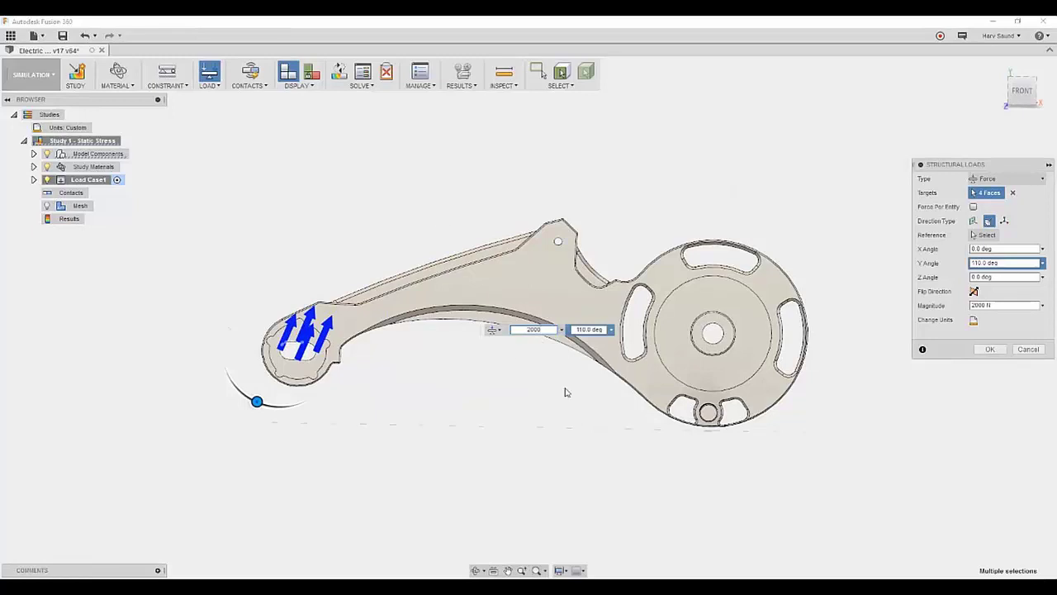
left_click(989, 350)
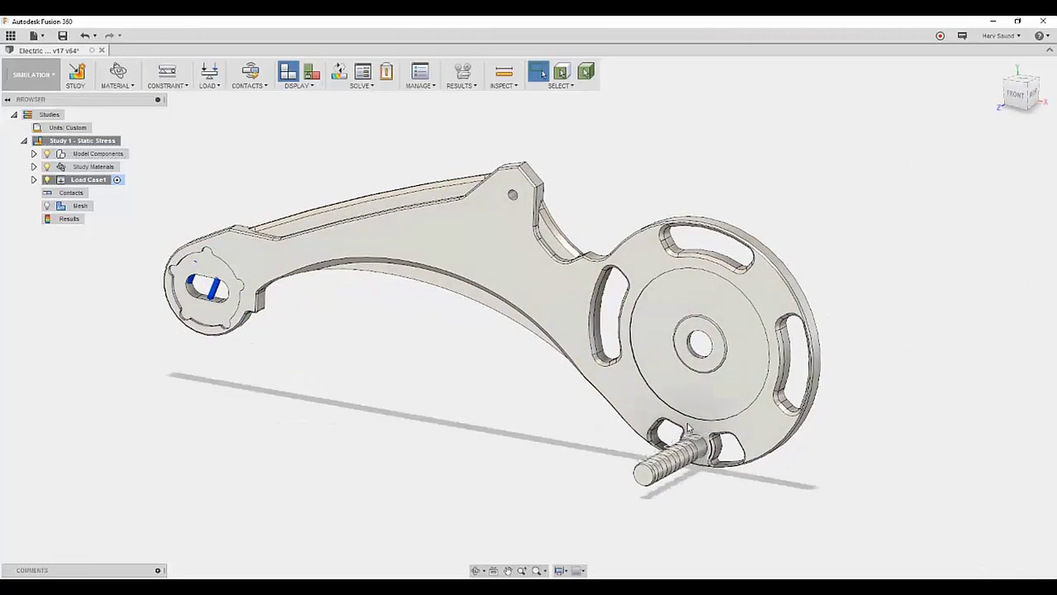
Generate contacts automatically between the study bodies.
left_click(248, 82)
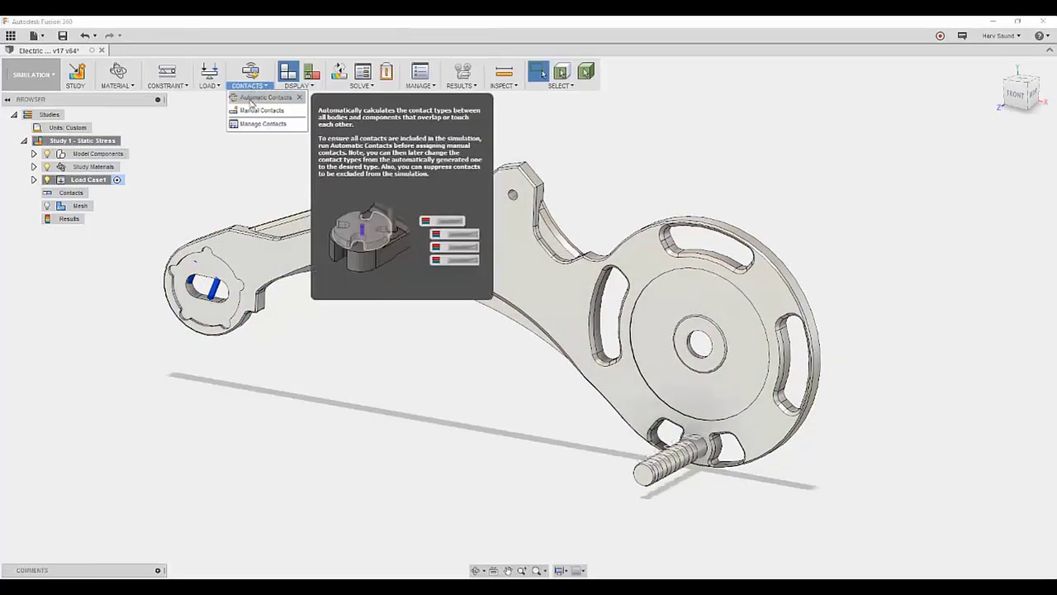
left_click(251, 99)
left_click(983, 221)
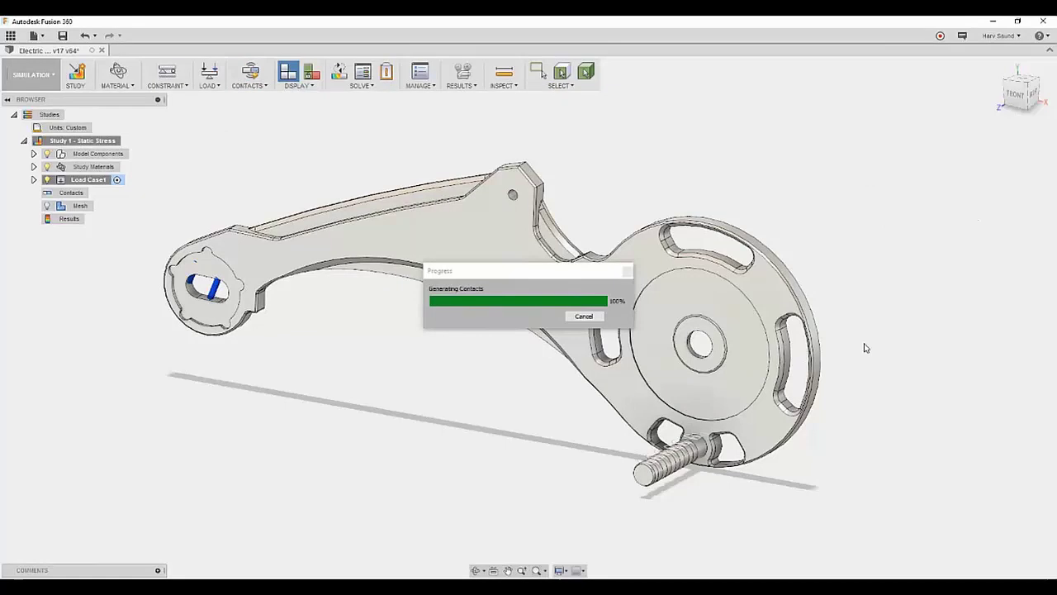
In Manage Contacts, change the Bonded1 contact set to Rough.
left_click(250, 83)
left_click(259, 124)
left_click(134, 200)
left_click(133, 232)
left_click(334, 221)
left_click(335, 222)
left_click(227, 200)
left_click(213, 237)
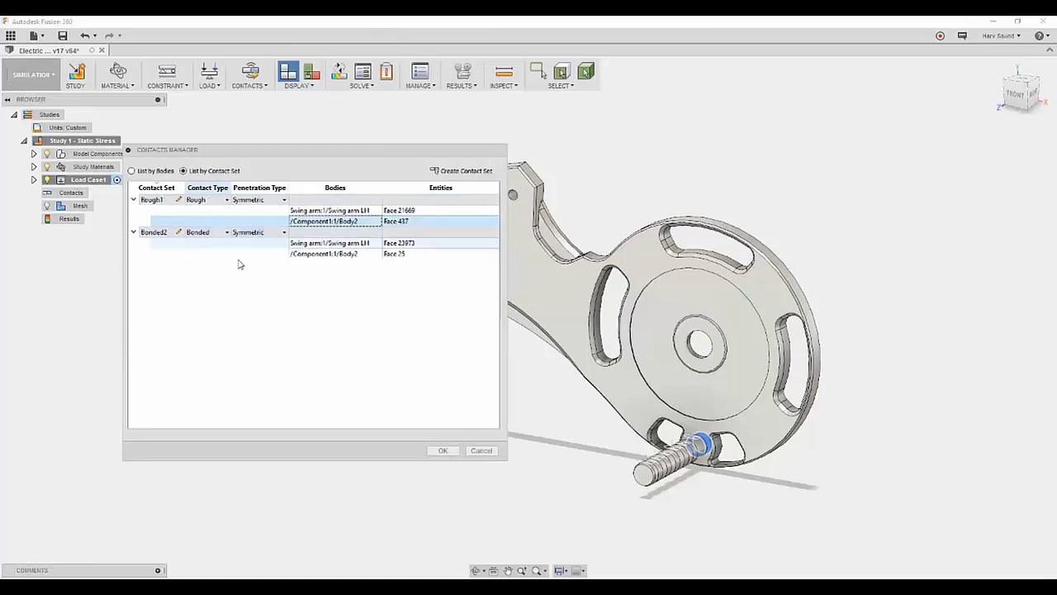
Change the Bonded2 contact set to Separation and confirm the contact changes.
left_click(217, 242)
left_click(218, 254)
left_click(223, 232)
left_click(222, 252)
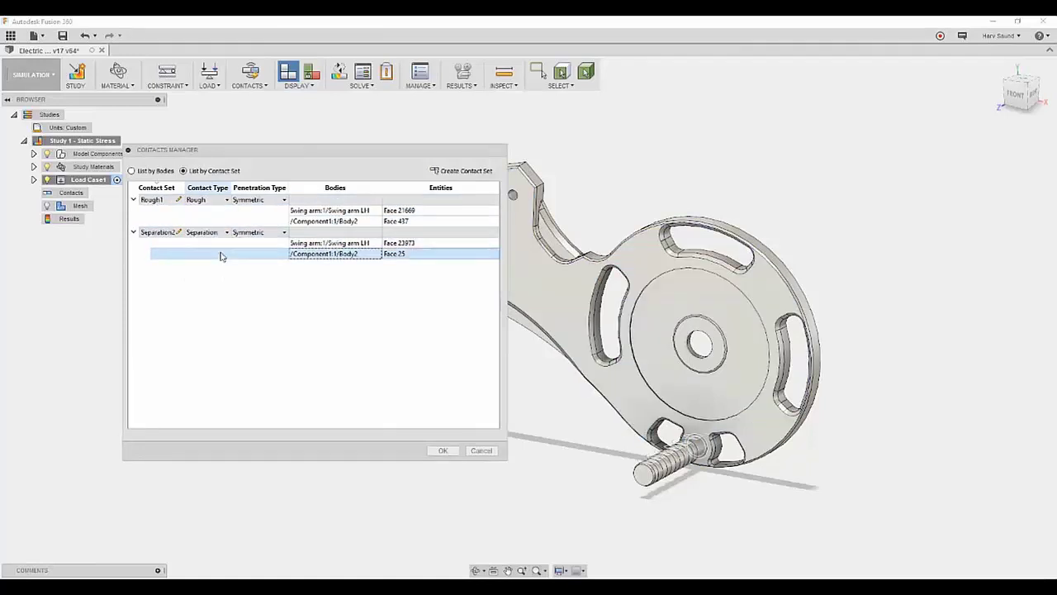
left_click(438, 451)
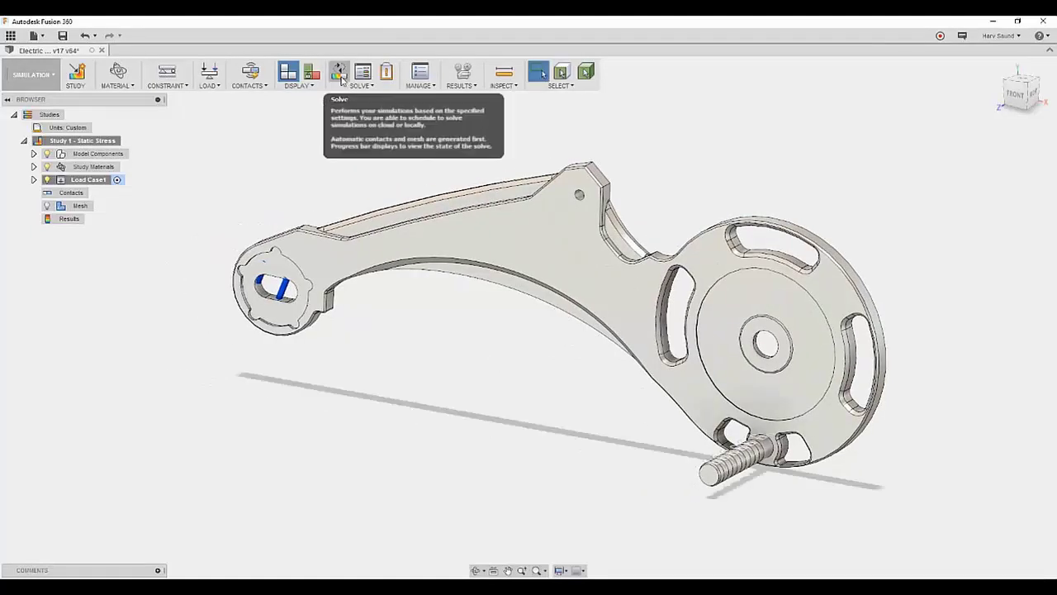
Check the model's degrees of freedom, then solve Study 1 locally and expand its job progress.
left_click(311, 72)
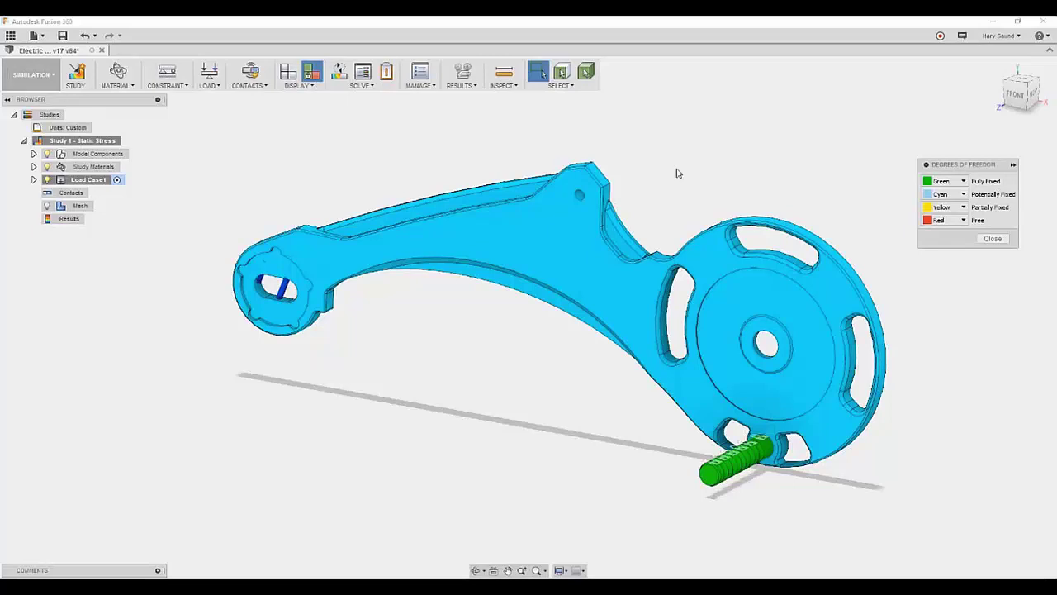
left_click(992, 239)
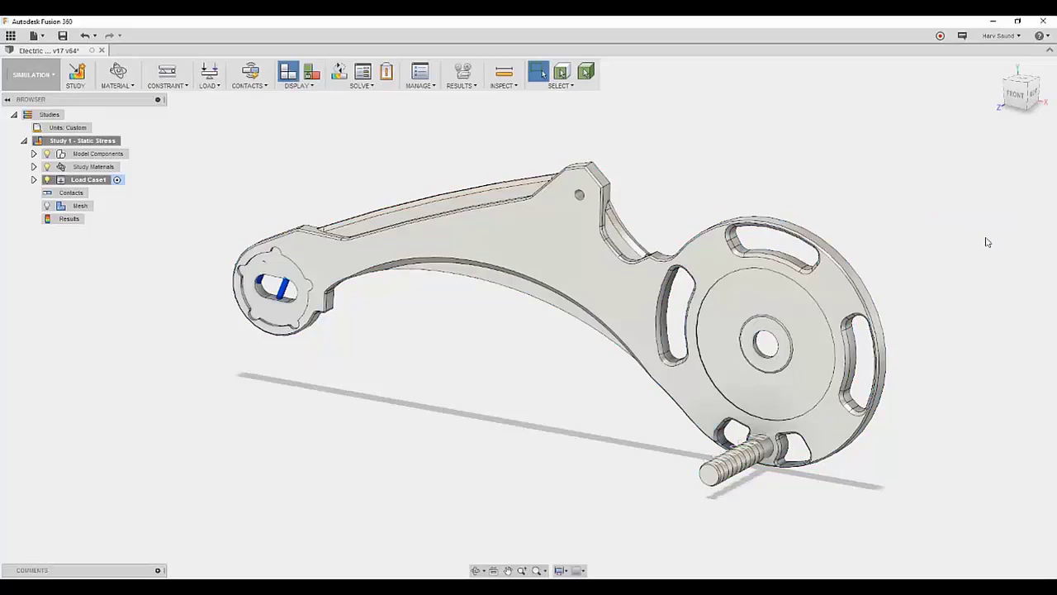
left_click(337, 74)
left_click(535, 190)
left_click(667, 450)
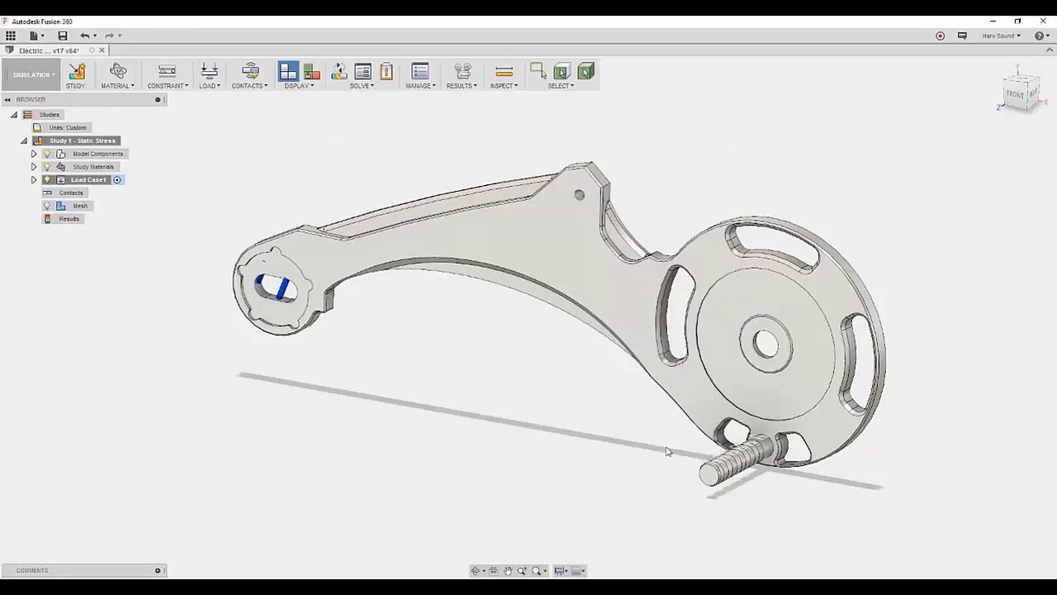
left_click(304, 271)
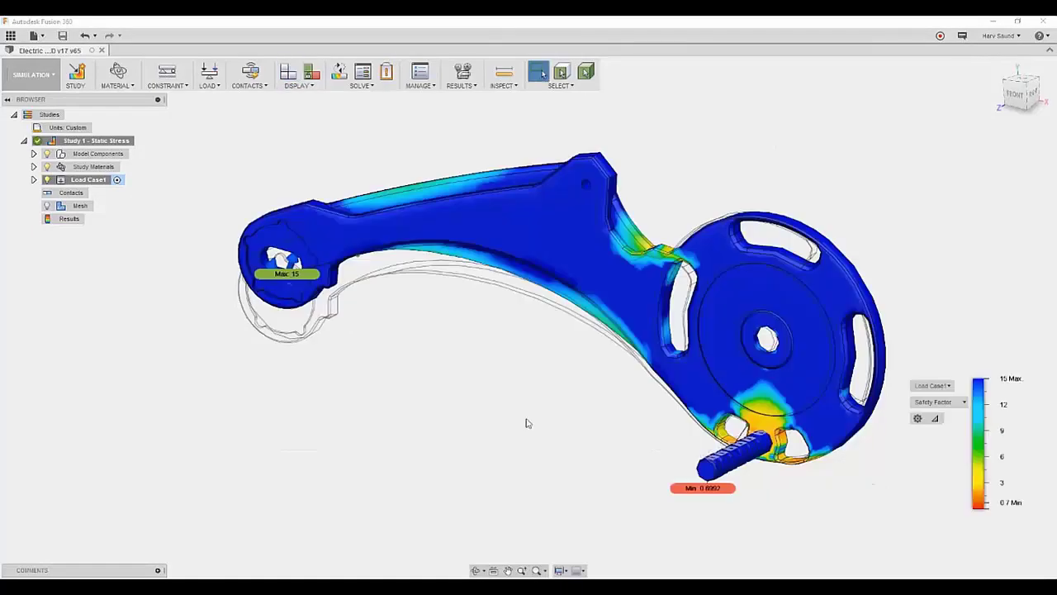
Review the Safety Factor, Von Mises stress and Displacement results around the pin.
left_click_drag(692, 494, 681, 456)
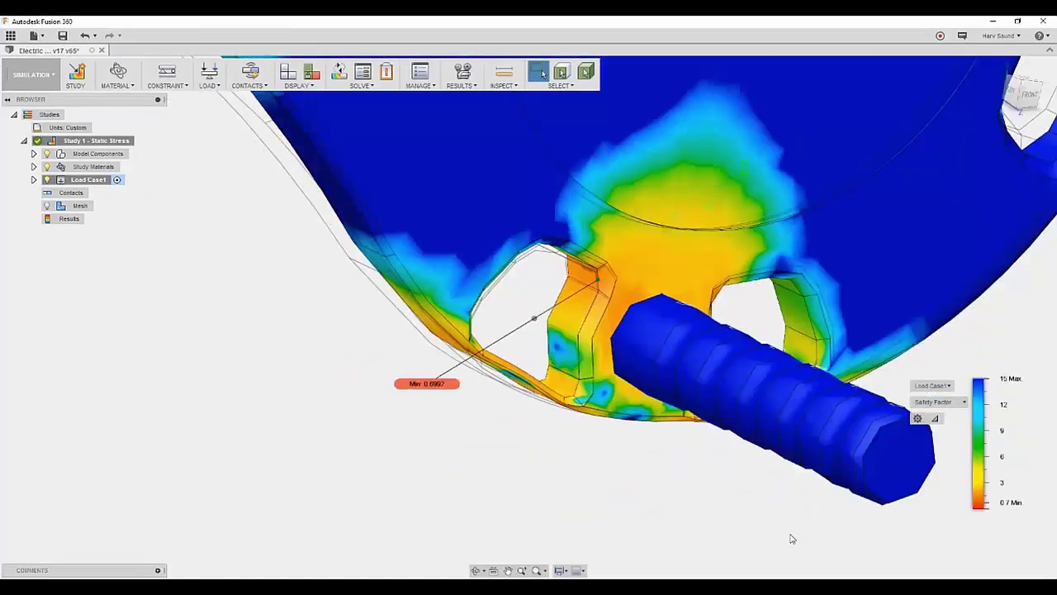
middle_click_drag(790, 538, 863, 417, "shift")
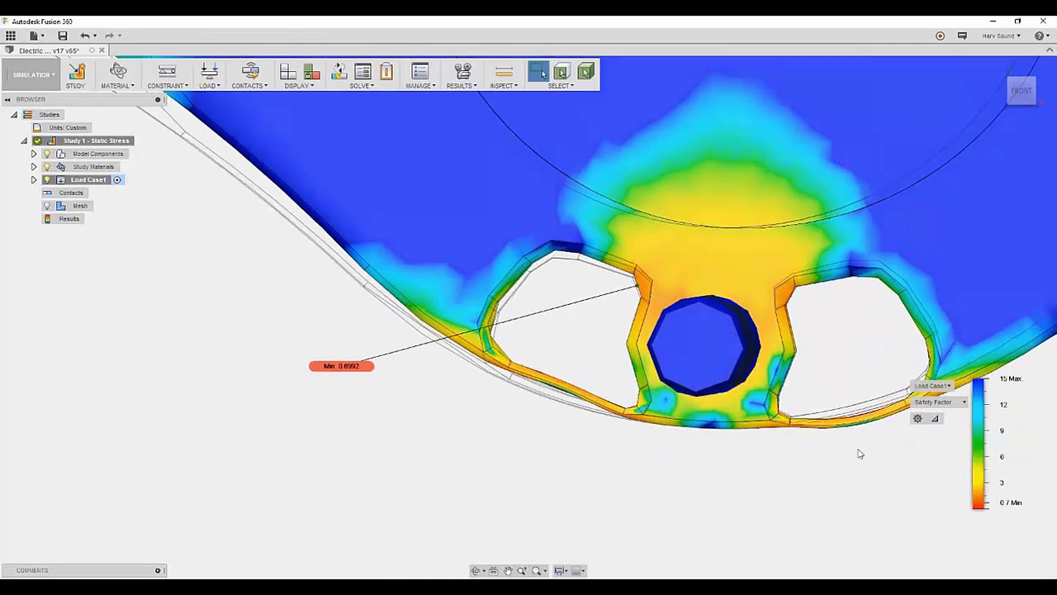
left_click(956, 403)
left_click(954, 428)
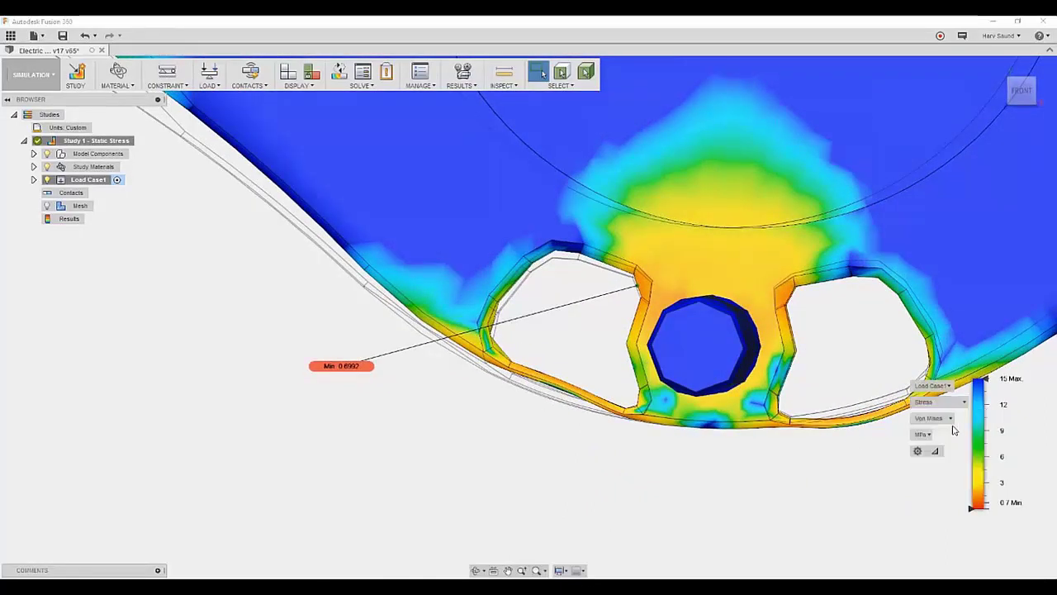
middle_click_drag(507, 460, 571, 449, "shift")
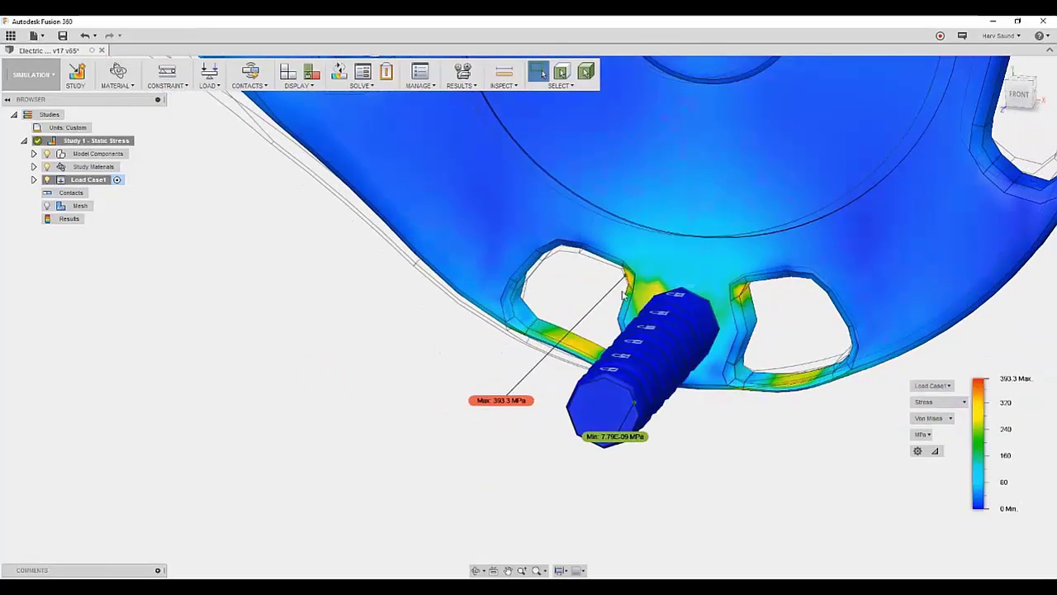
left_click(951, 403)
left_click(952, 440)
scroll(797, 467, "down", 5)
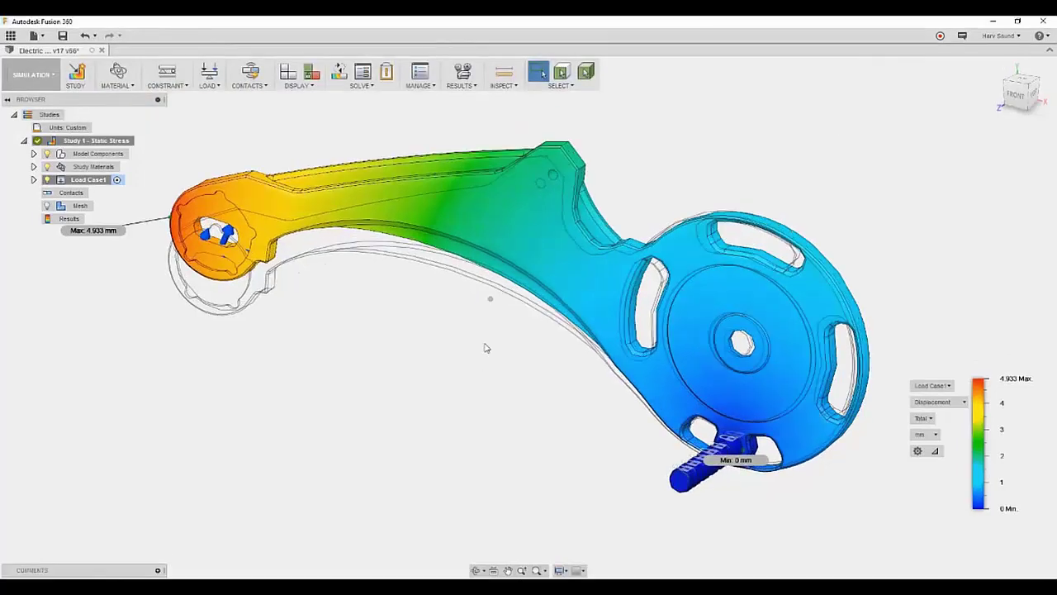
Switch back to the Model design workspace.
left_click(31, 74)
left_click(44, 100)
scroll(815, 468, "up", 5)
Delete the Chamfer5 feature from the timeline.
scroll(814, 468, "up", 3)
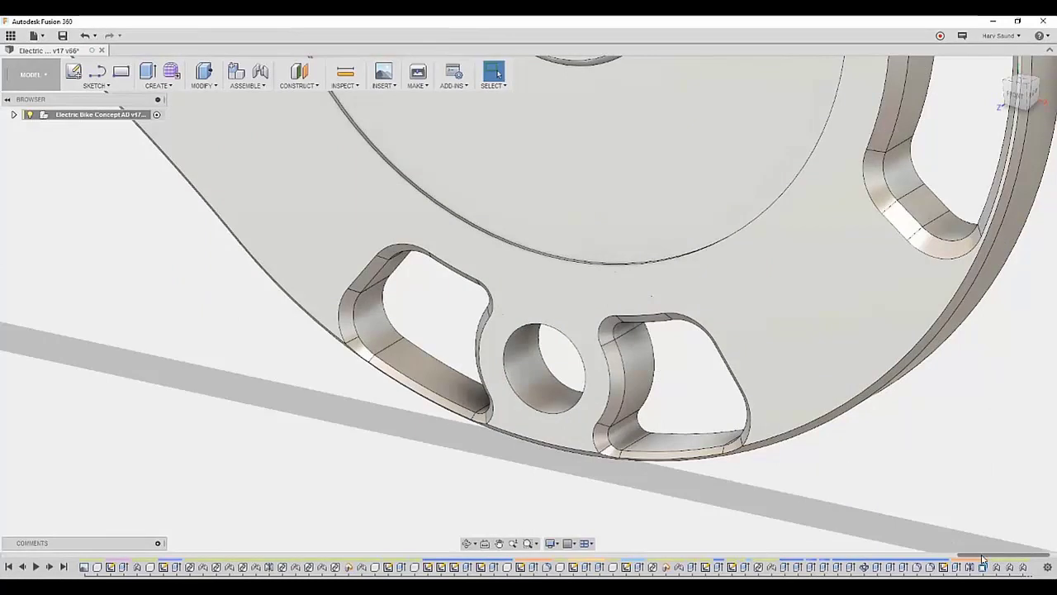
scroll(983, 568, "down", 3)
right_click(1010, 568)
left_click(986, 517)
Start a face Move and select the bottom faces of both lower slots.
scroll(461, 457, "up", 5)
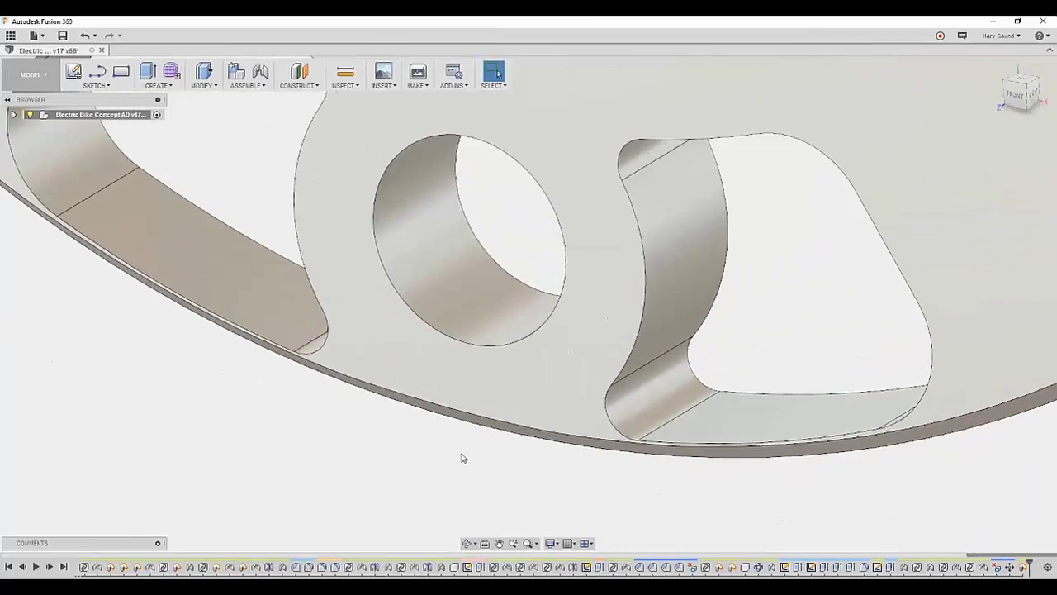
scroll(389, 449, "down", 5)
right_click(387, 450)
left_click(364, 465)
left_click(1012, 213)
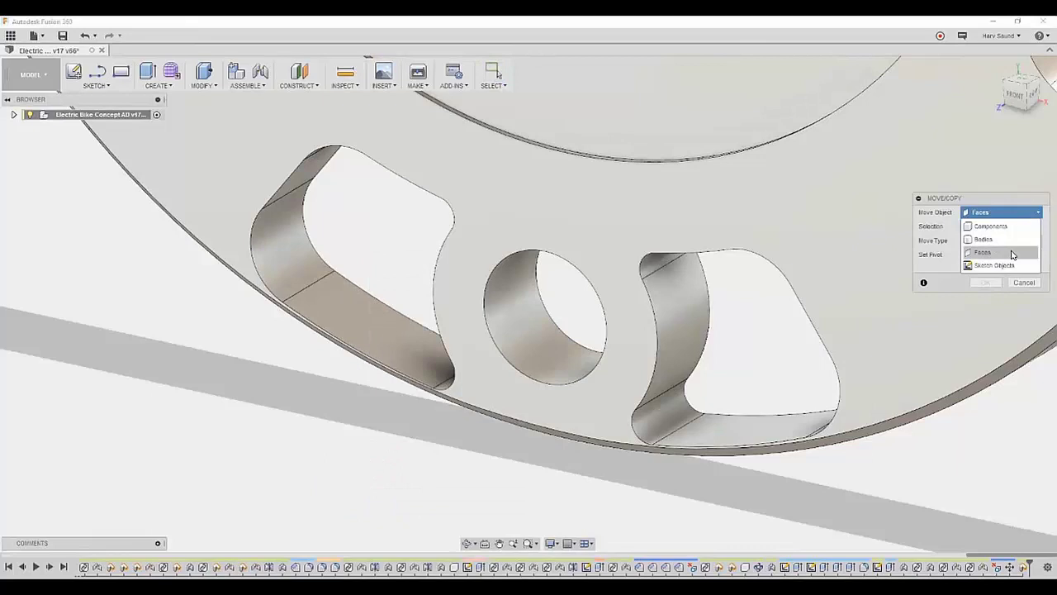
left_click(1013, 254)
left_click(746, 427)
left_click(401, 342)
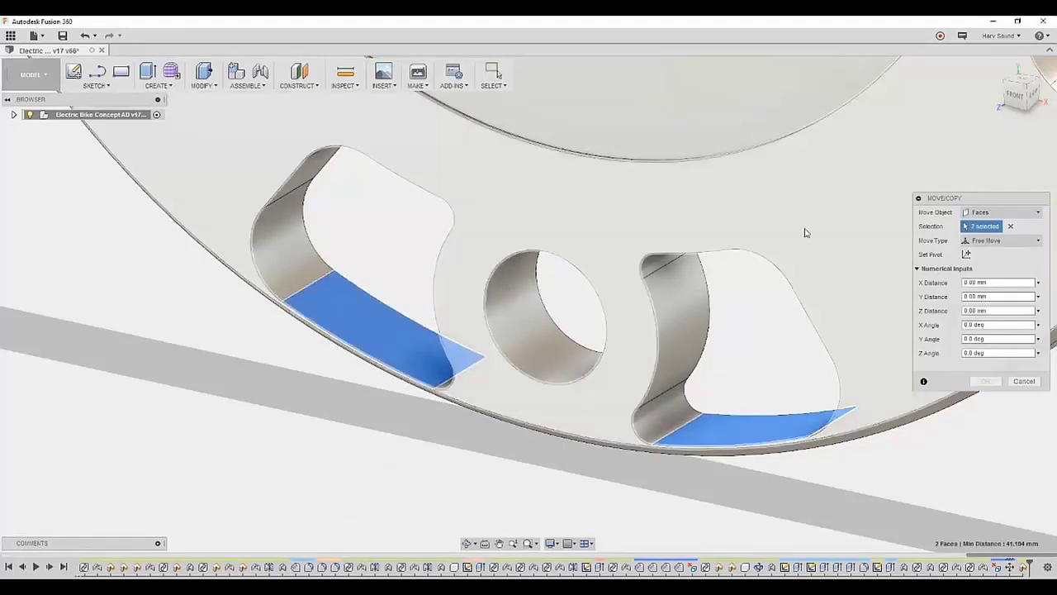
Shift the selected slot faces 3.51 mm upward along the vertical axis.
left_click(1022, 90)
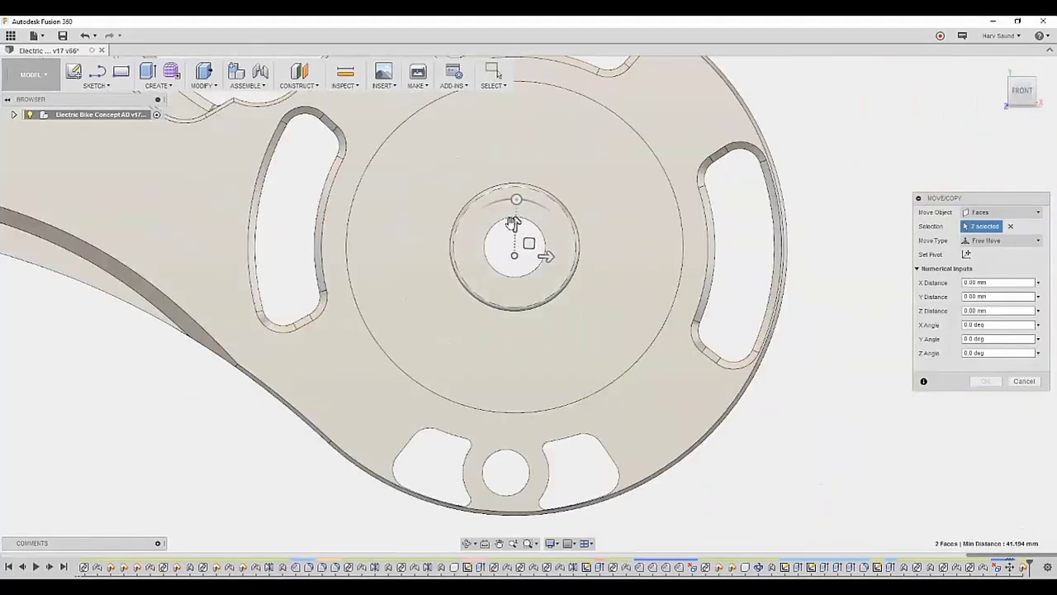
left_click(515, 223)
left_click_drag(515, 223, 515, 217)
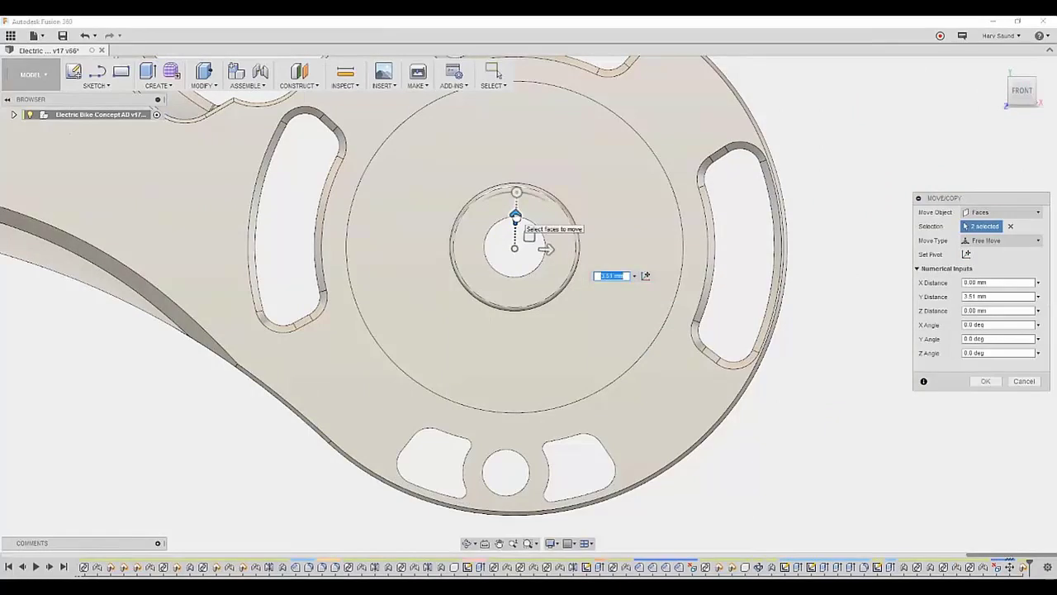
type("3.5")
key("Return")
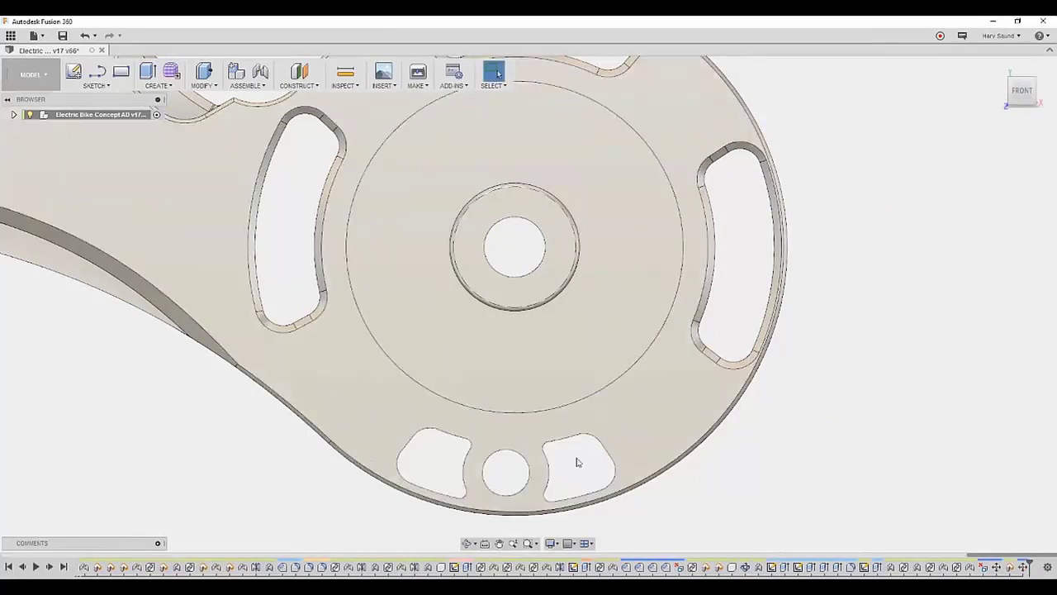
scroll(577, 462, "up", 3)
scroll(573, 449, "up", 3)
middle_click_drag(644, 420, 535, 332, "shift")
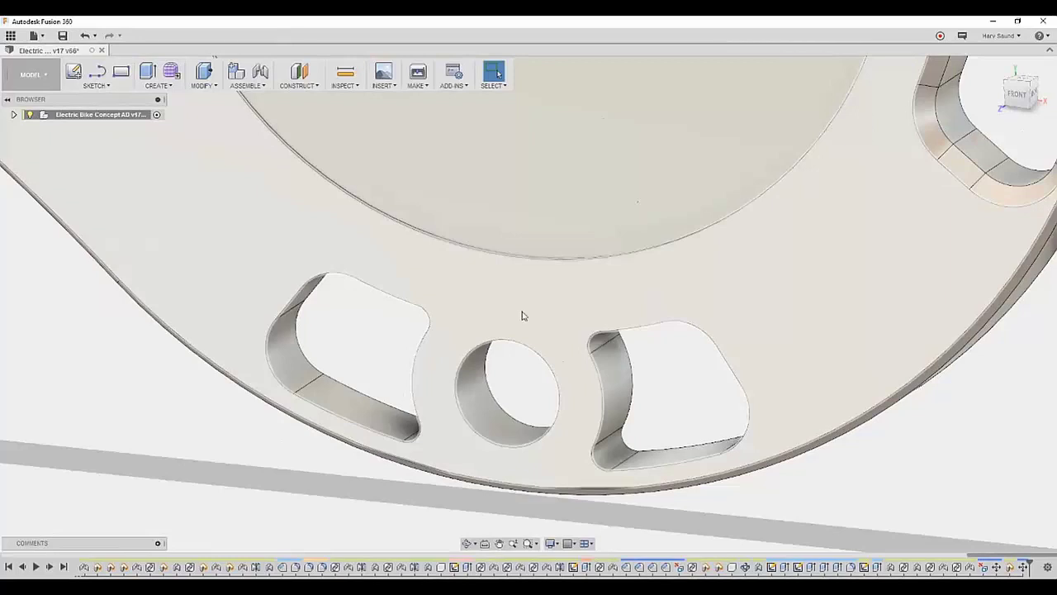
Rotate the slot faces 2.3° about a pivot at the hub centre hole.
right_click(370, 348)
left_click(349, 364)
left_click(611, 396)
mouse_move(645, 348)
middle_mouse_down("shift")
mouse_move(717, 366)
mouse_move(653, 391)
middle_mouse_up("shift")
left_click(717, 365)
scroll(727, 395, "down", 5)
left_click(965, 256)
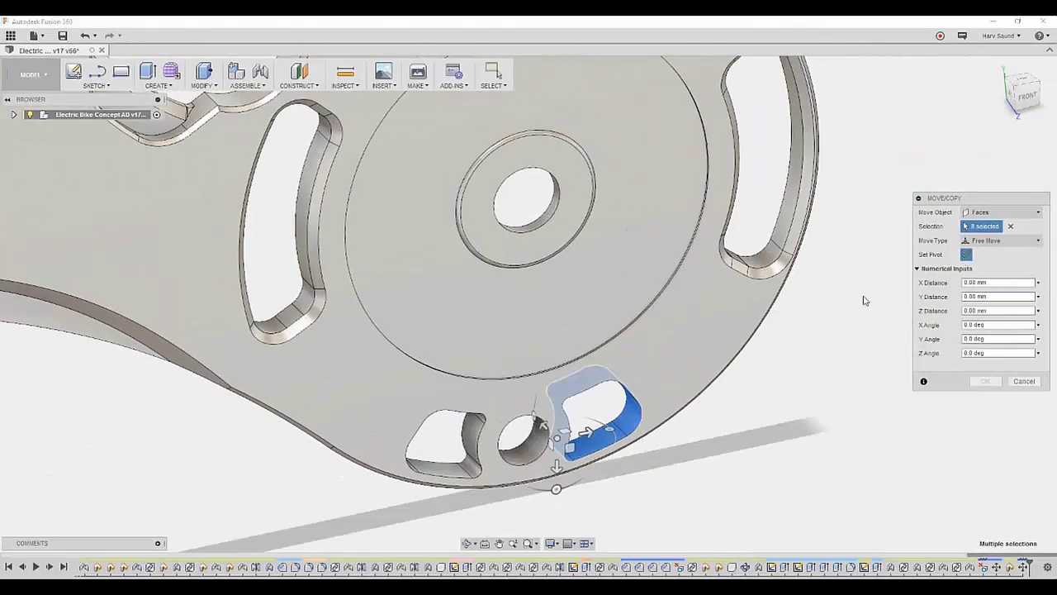
left_click(966, 255)
left_click(1022, 93)
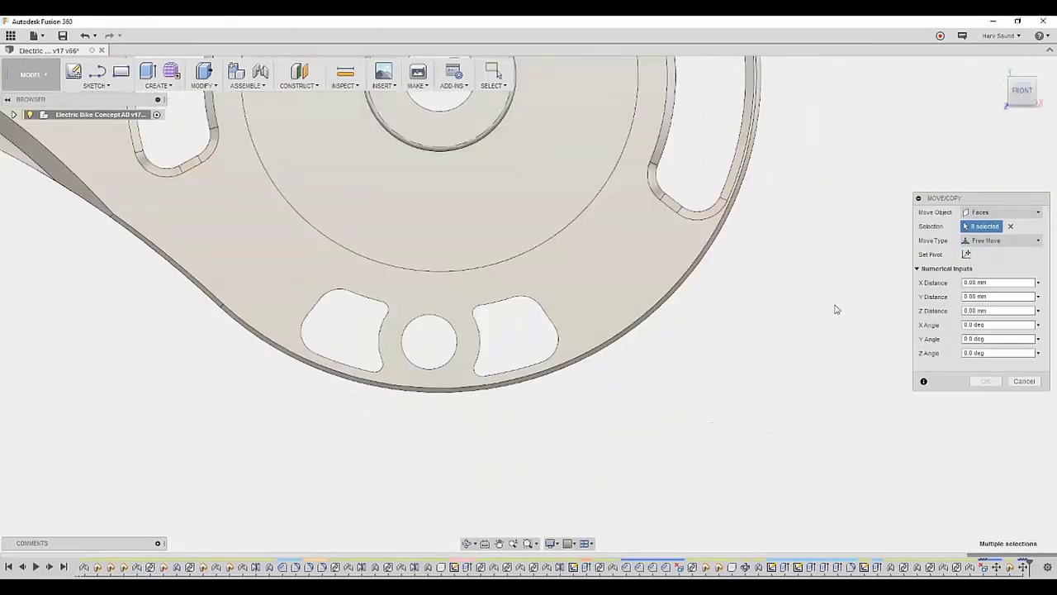
left_click_drag(557, 169, 554, 169)
key("Return")
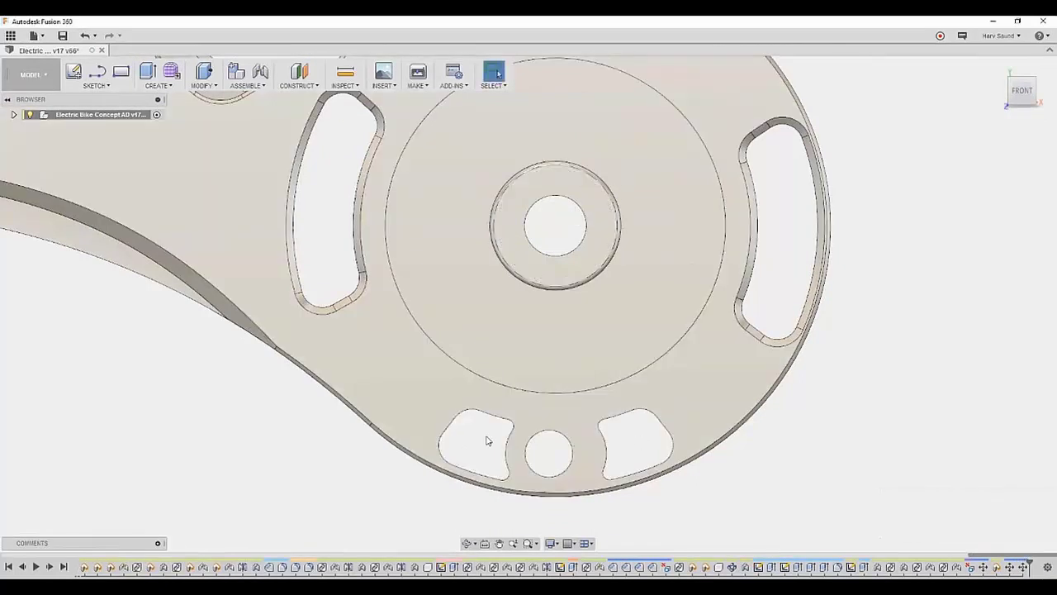
Rotate the lower cutout wall faces around the hub-centre pivot as well.
right_click(477, 436)
left_click(453, 442)
scroll(465, 443, "up", 5)
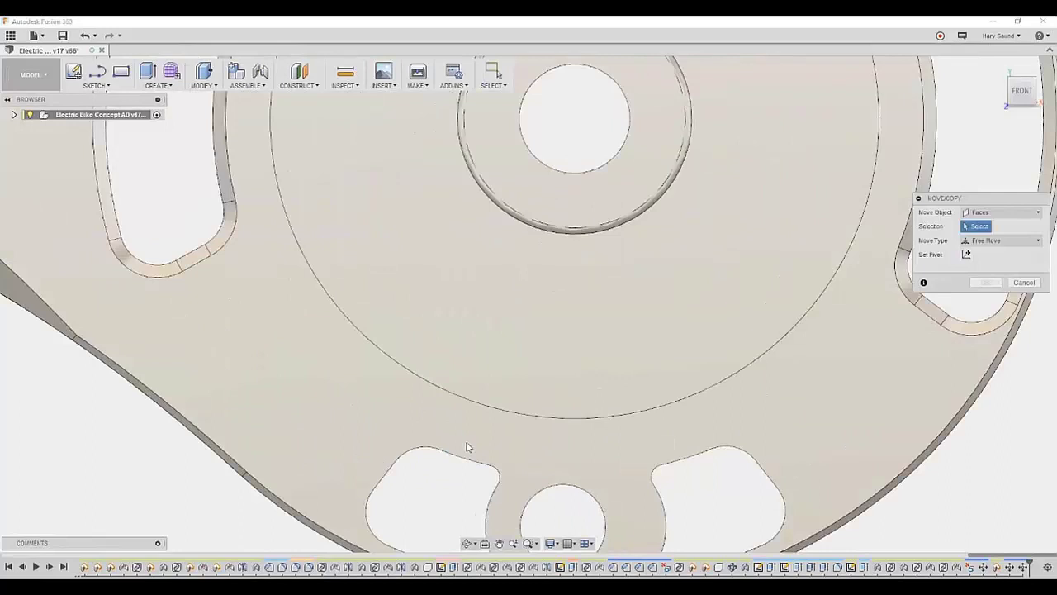
mouse_move(465, 443)
middle_mouse_down("shift")
mouse_move(361, 423)
mouse_move(459, 417)
mouse_move(462, 429)
middle_mouse_up("shift")
left_click(361, 423)
left_click(967, 254)
scroll(569, 186, "down", 5)
left_click(568, 186)
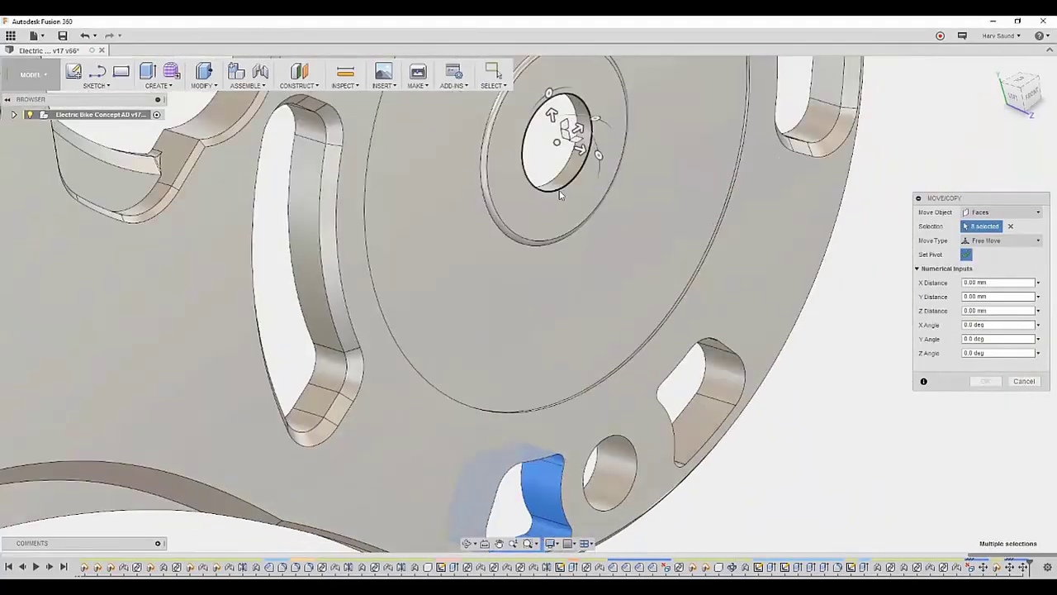
middle_click_drag(568, 186, 569, 186, "shift")
left_click(1029, 93)
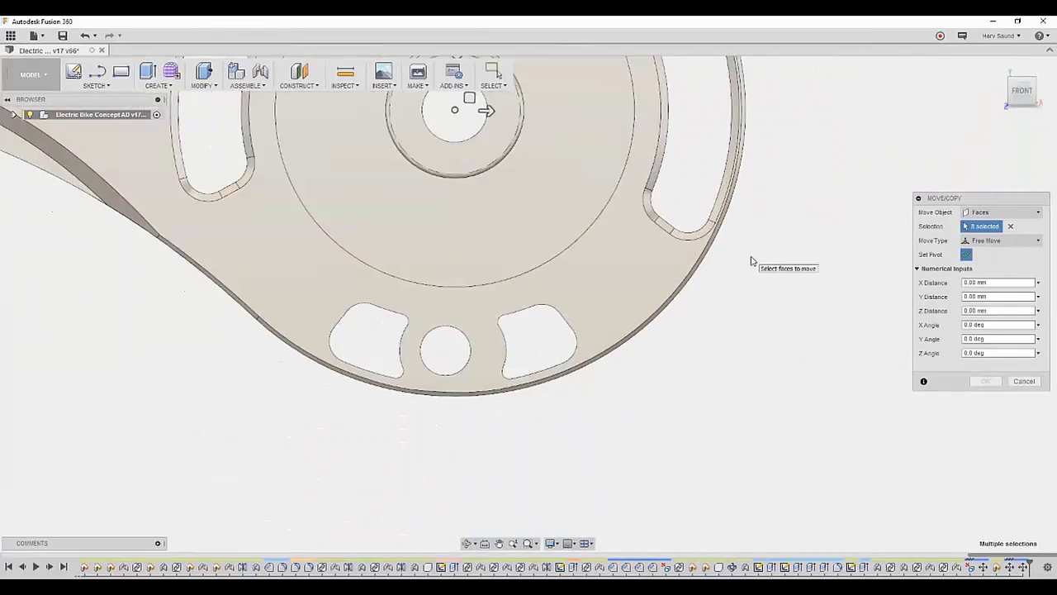
left_click_drag(559, 181, 564, 180)
left_click(690, 264)
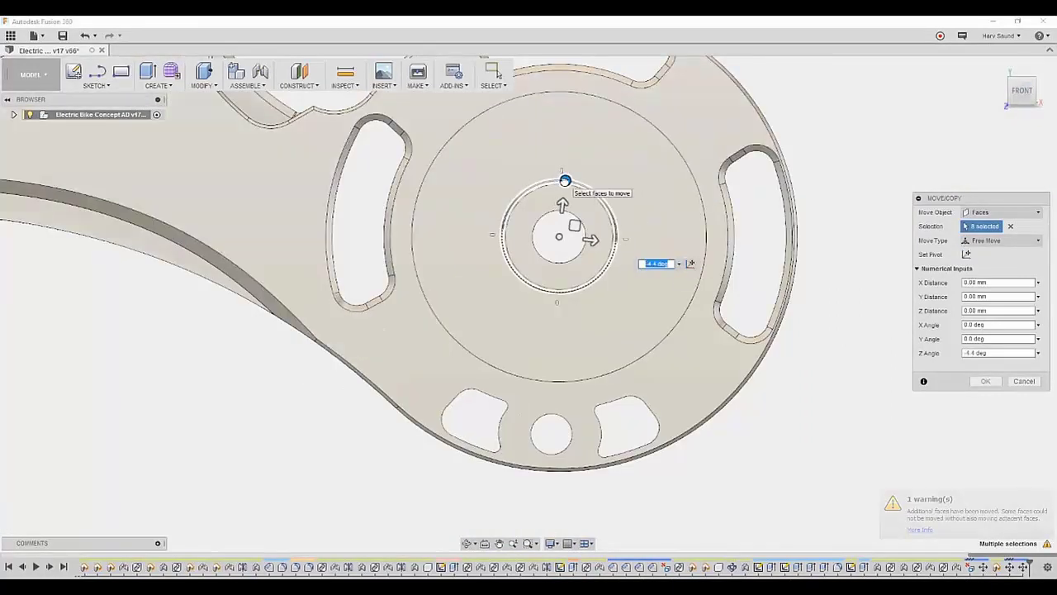
key("Return")
Inspect the plate in 3D, then begin a chamfer on both lower hole edges and cancel it.
scroll(669, 469, "up", 1)
scroll(552, 264, "up", 3)
scroll(520, 303, "up", 2)
scroll(777, 300, "down", 1)
scroll(767, 300, "down", 1)
scroll(768, 300, "down", 3)
mouse_move(767, 300)
middle_mouse_down("shift")
mouse_move(703, 378)
mouse_move(723, 395)
middle_mouse_up("shift")
scroll(722, 395, "up", 2)
scroll(723, 388, "up", 3)
right_click(721, 370)
left_click(855, 400)
left_click(710, 362)
left_click(406, 273)
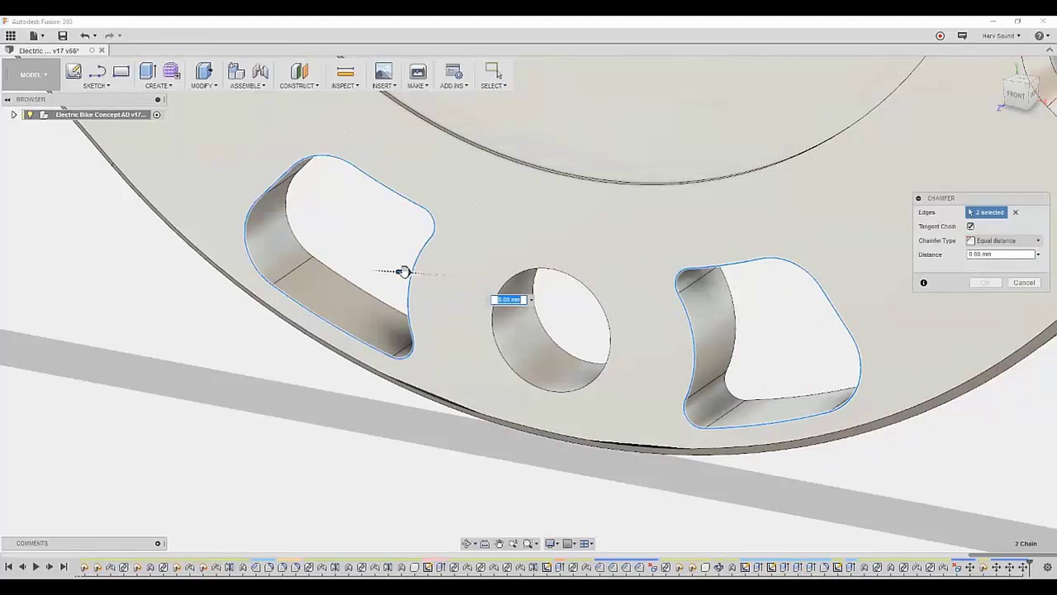
key("Escape")
Return to the Simulation workspace.
scroll(332, 329, "down", 5)
scroll(333, 329, "down", 3)
left_click(31, 74)
left_click(50, 177)
Re-solve the static stress study locally and close the finished job status.
left_click(339, 73)
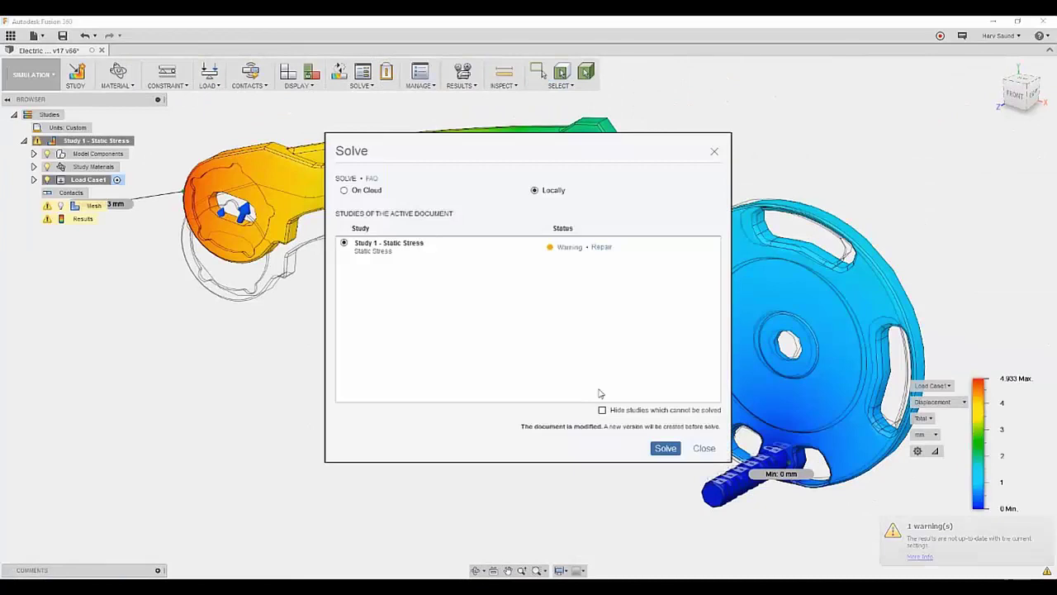
left_click(666, 448)
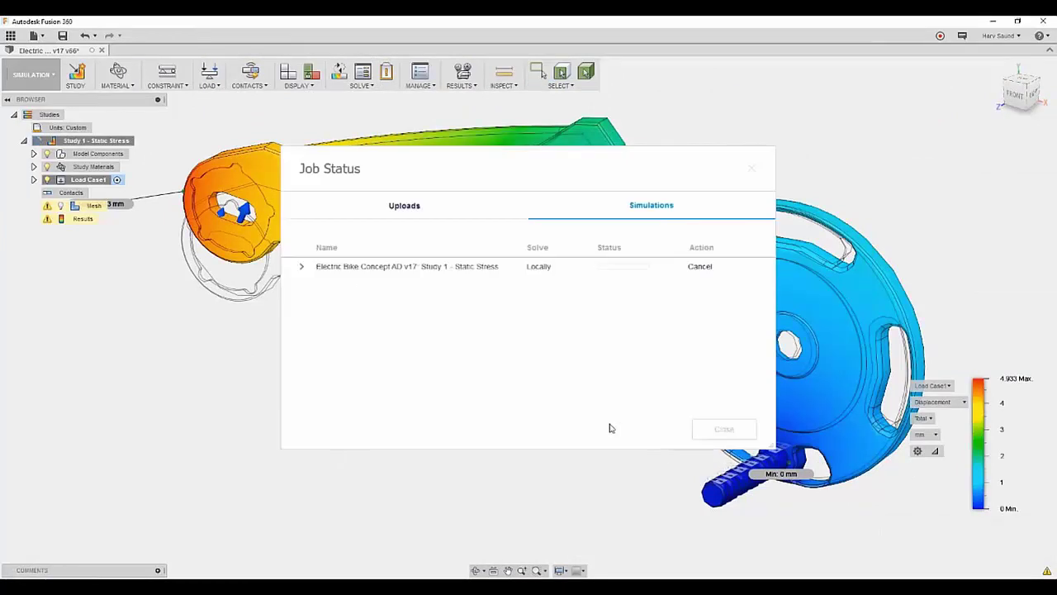
left_click(302, 266)
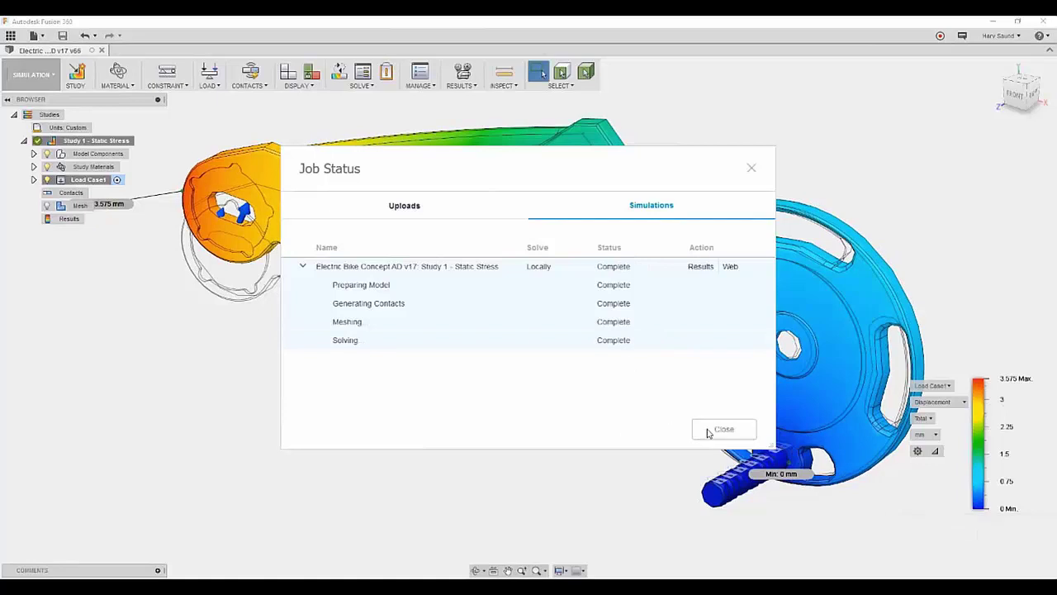
left_click(708, 433)
Check the Safety Factor result, then display the Von Mises stress plot peaking at 219.1 MPa.
left_click(938, 402)
left_click(933, 416)
scroll(708, 512, "up", 2)
scroll(789, 503, "up", 3)
scroll(789, 487, "up", 4)
left_click(953, 403)
left_click(947, 429)
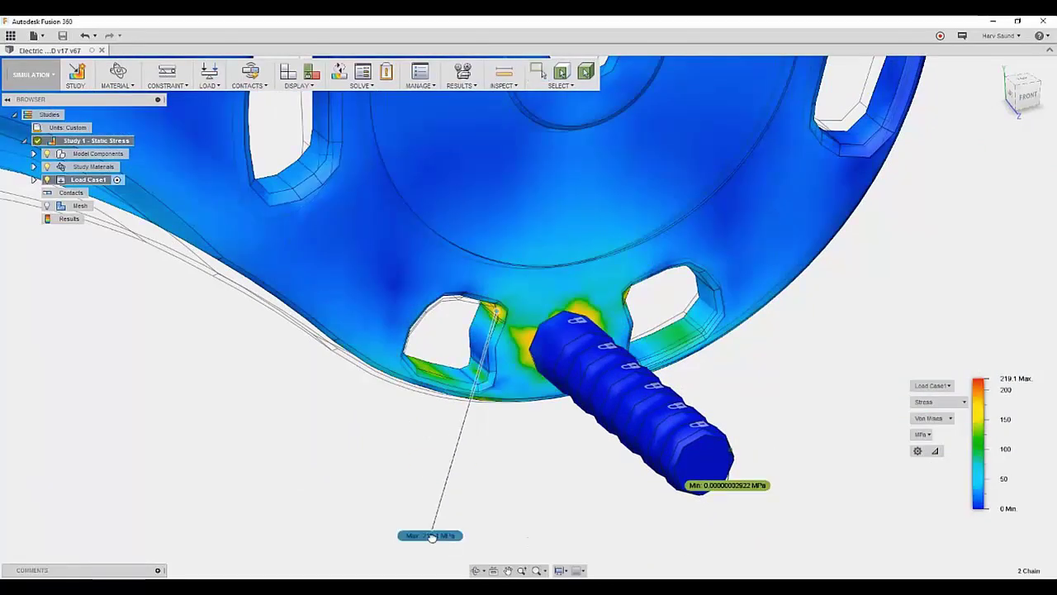
left_click(956, 404)
left_click(774, 389)
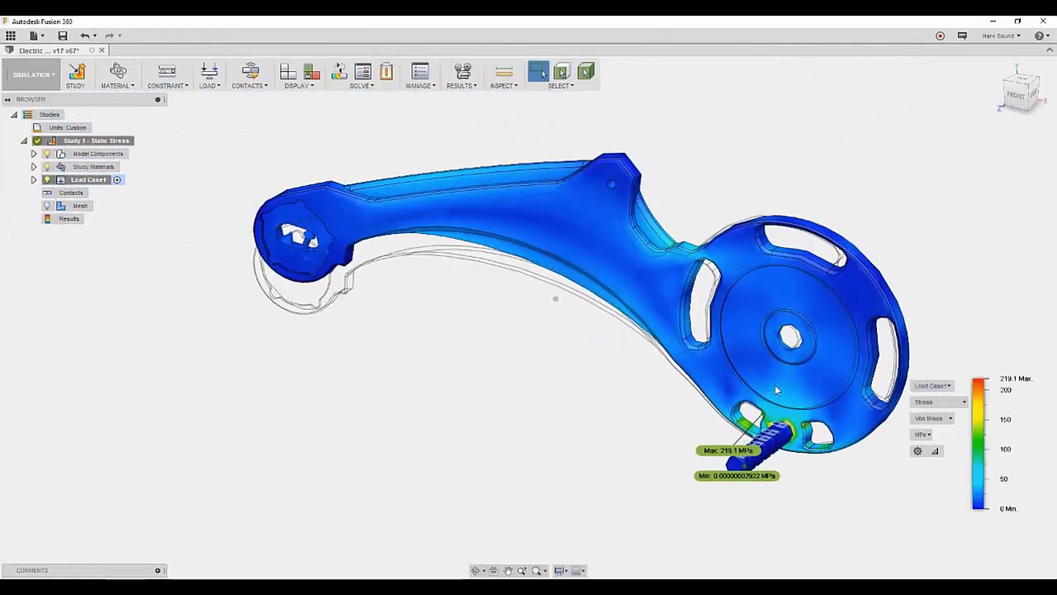
left_click(45, 83)
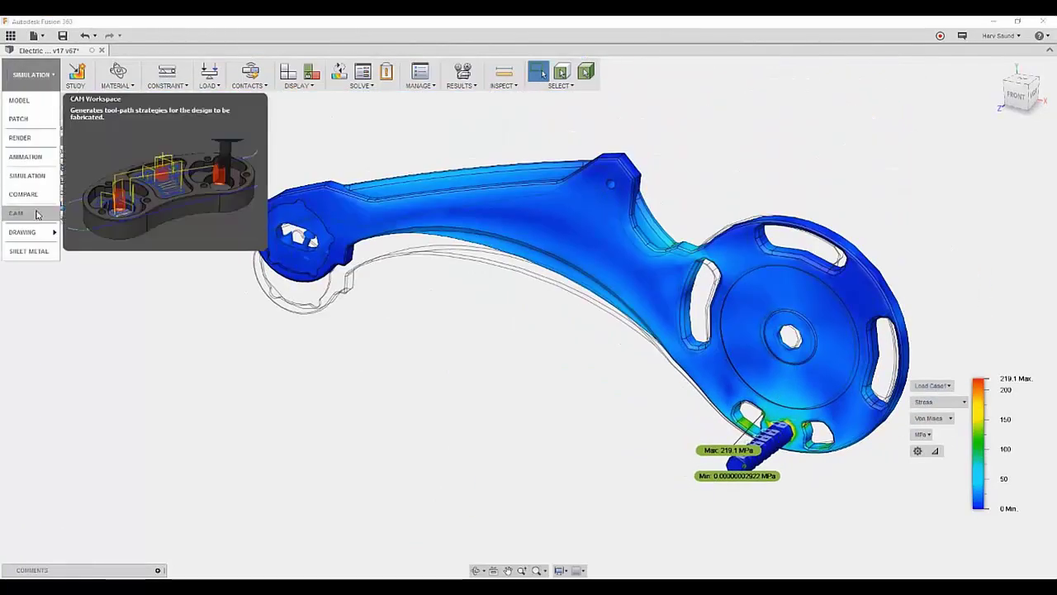
In CAM, regenerate and simulate the 2D Profile1 toolpath on the stock.
left_click(37, 214)
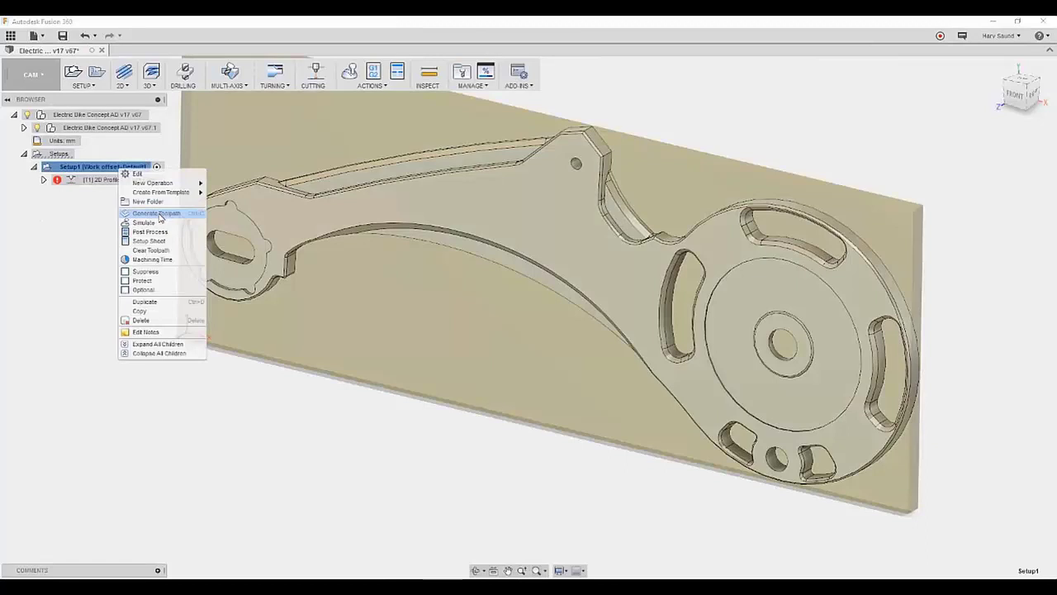
left_click(160, 215)
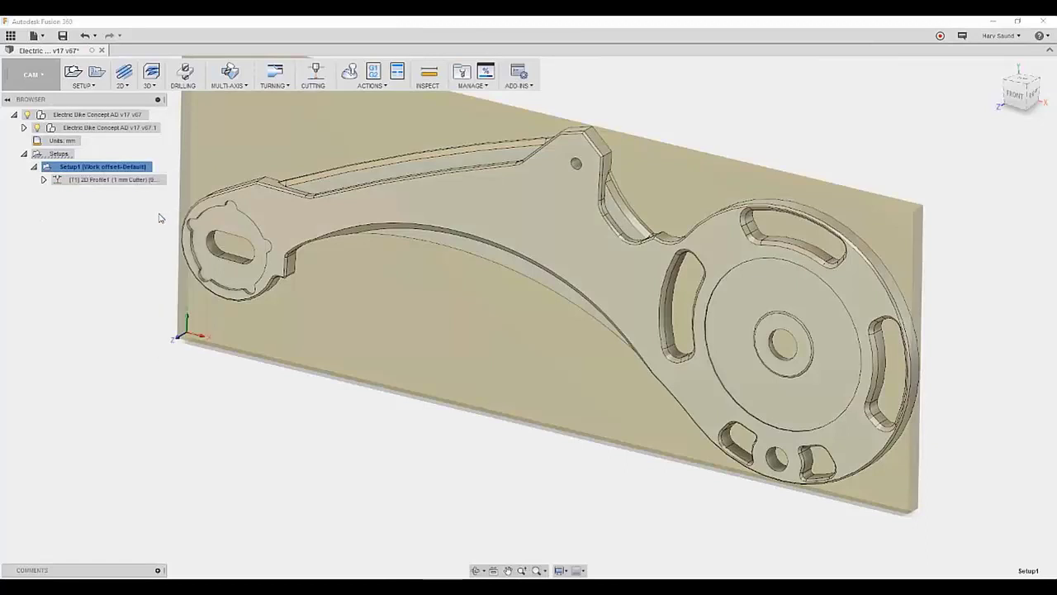
left_click(116, 179)
left_click(350, 73)
left_click(1020, 87)
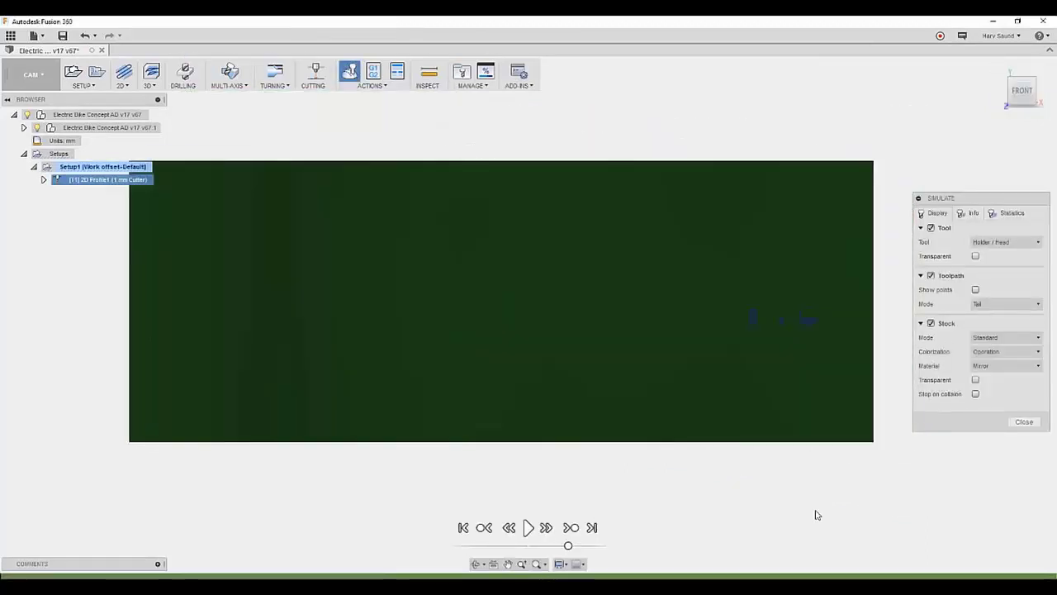
left_click(529, 527)
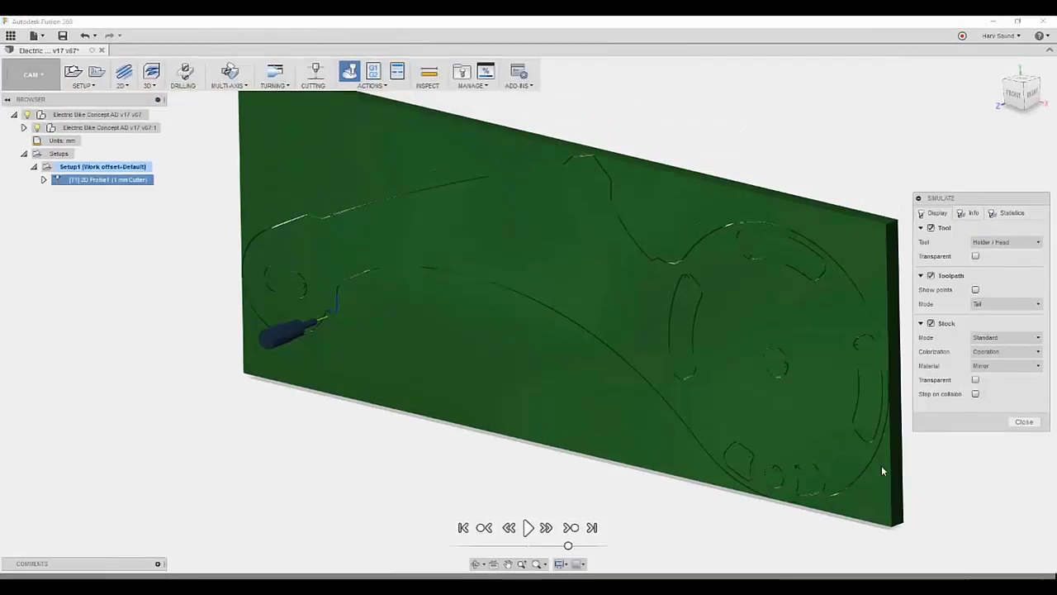
left_click(1024, 422)
Back in Simulation, create a new Shape Optimization study.
left_click(32, 74)
left_click(51, 179)
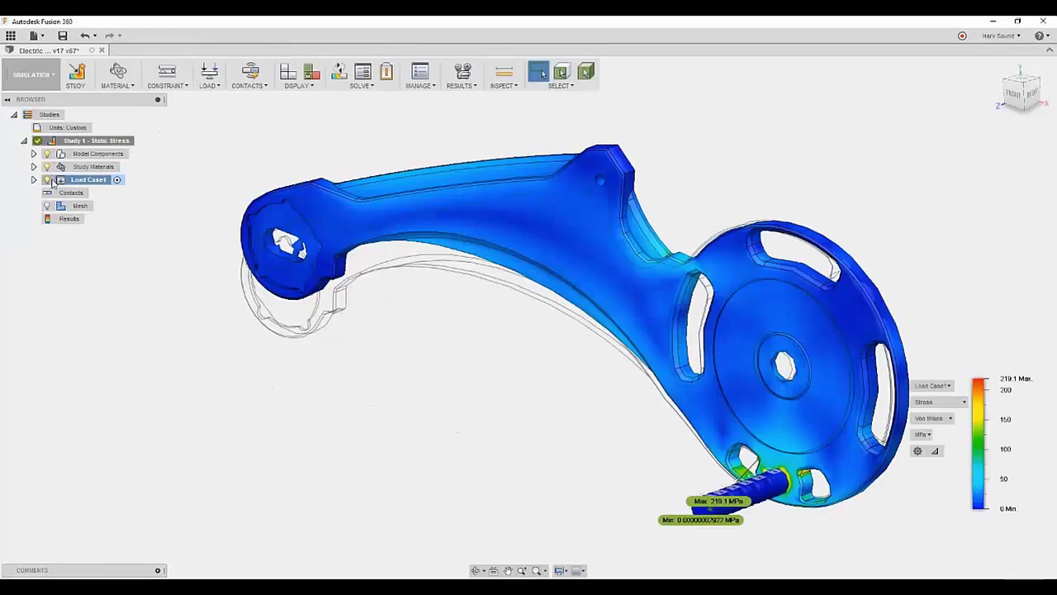
left_click(77, 74)
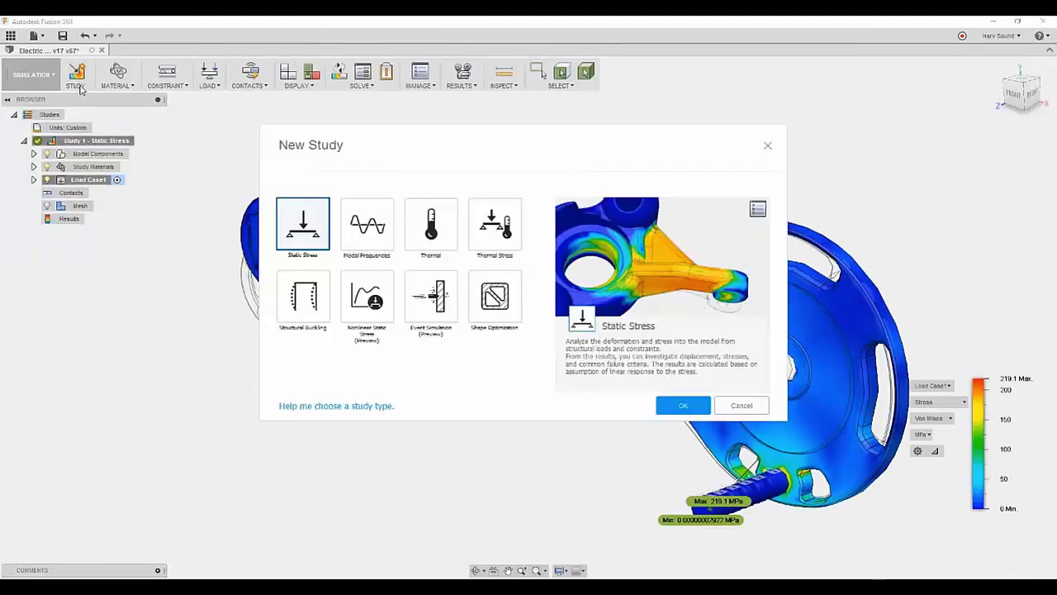
left_click(496, 299)
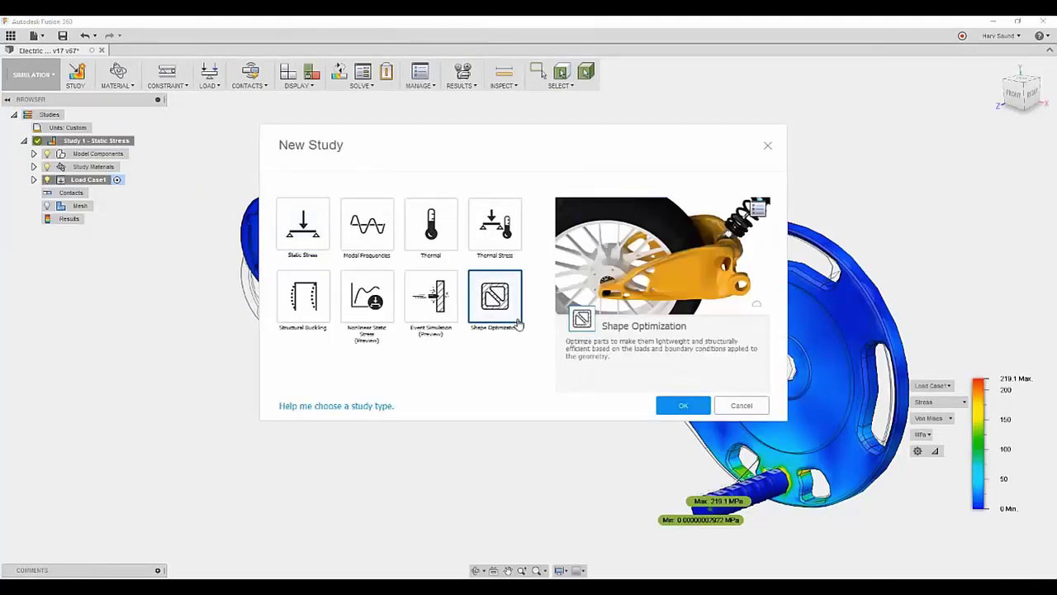
left_click(679, 404)
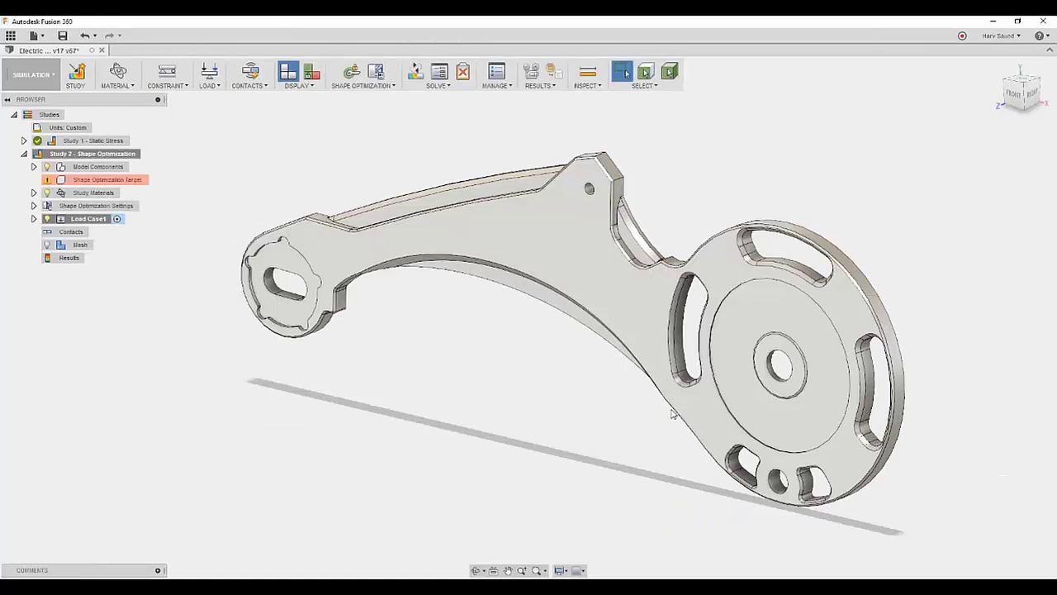
Keep only Swing arm:1 and the Foot Peg using Suppress All Except Selected.
left_click(34, 167)
left_click(115, 258)
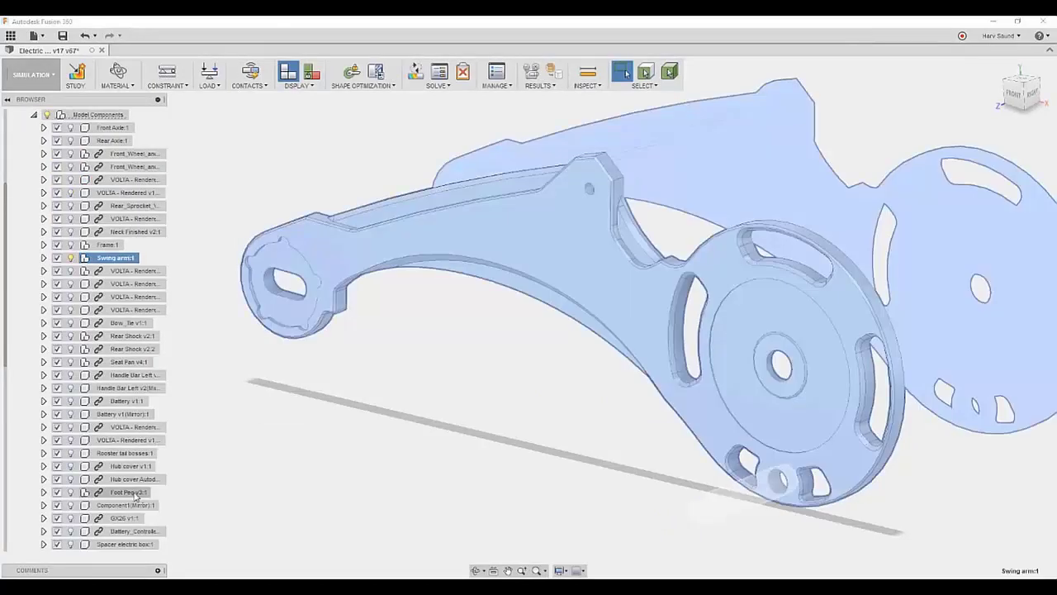
left_click(136, 493, "ctrl")
right_click(226, 358)
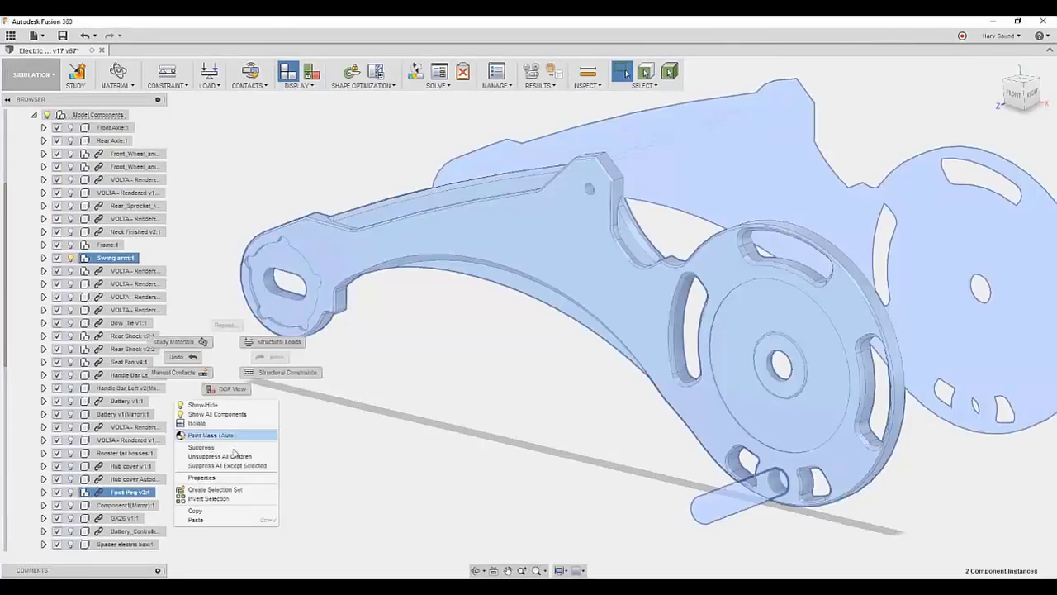
left_click(236, 466)
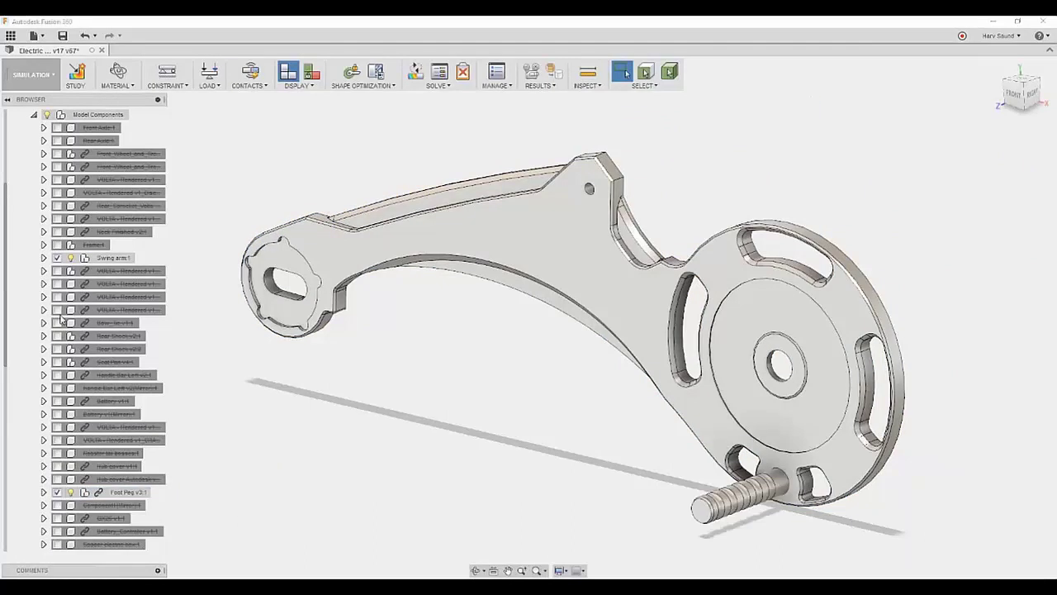
left_click(44, 257)
left_click(54, 271)
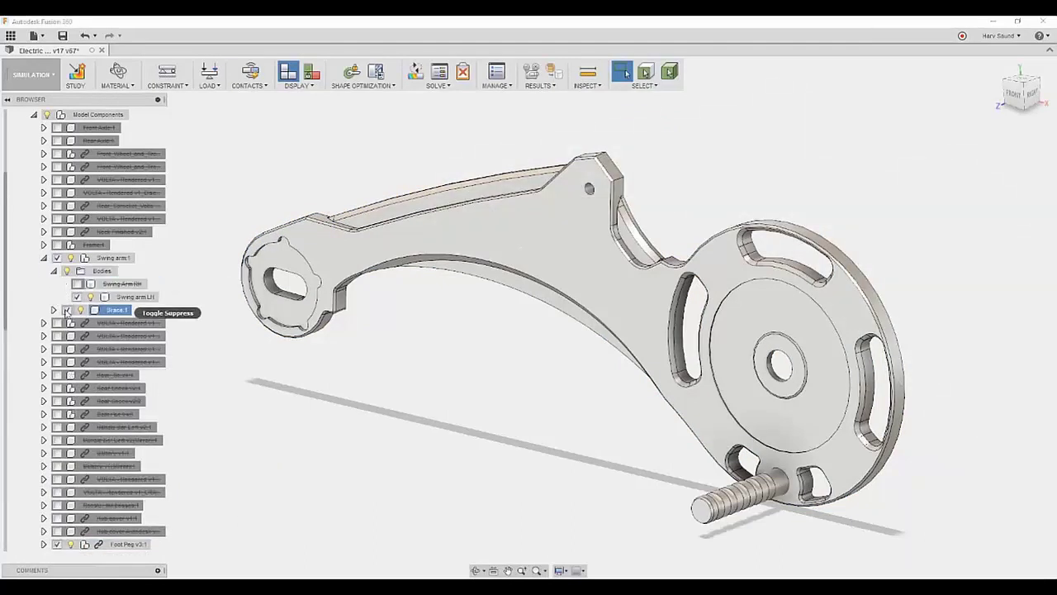
left_click(44, 257)
left_click(34, 115)
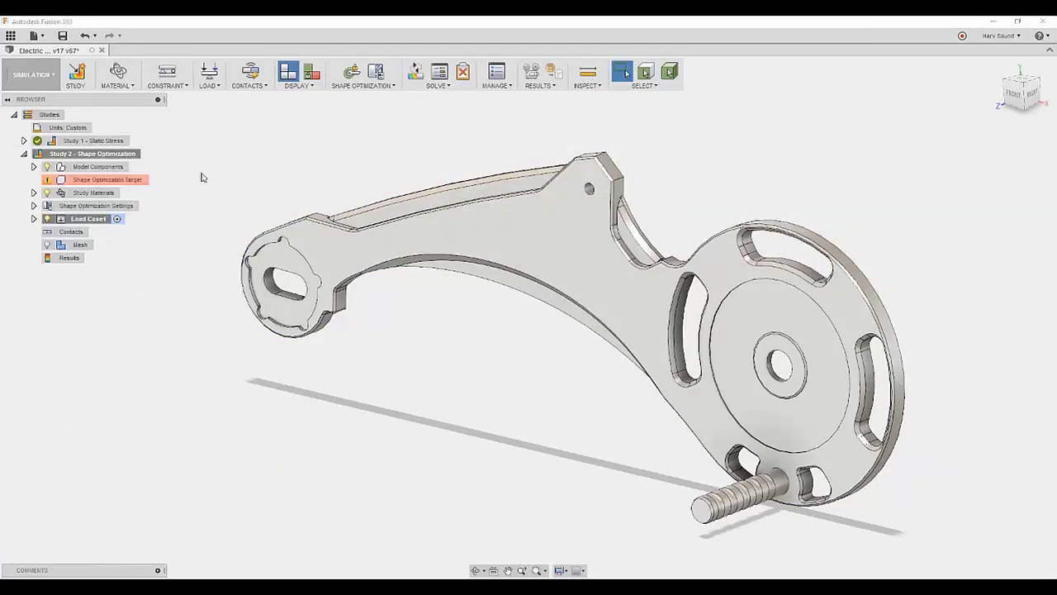
Set the swing arm body as target, 30% mass with maximum stiffness, and confirm Aluminum 6061.
left_click(156, 181)
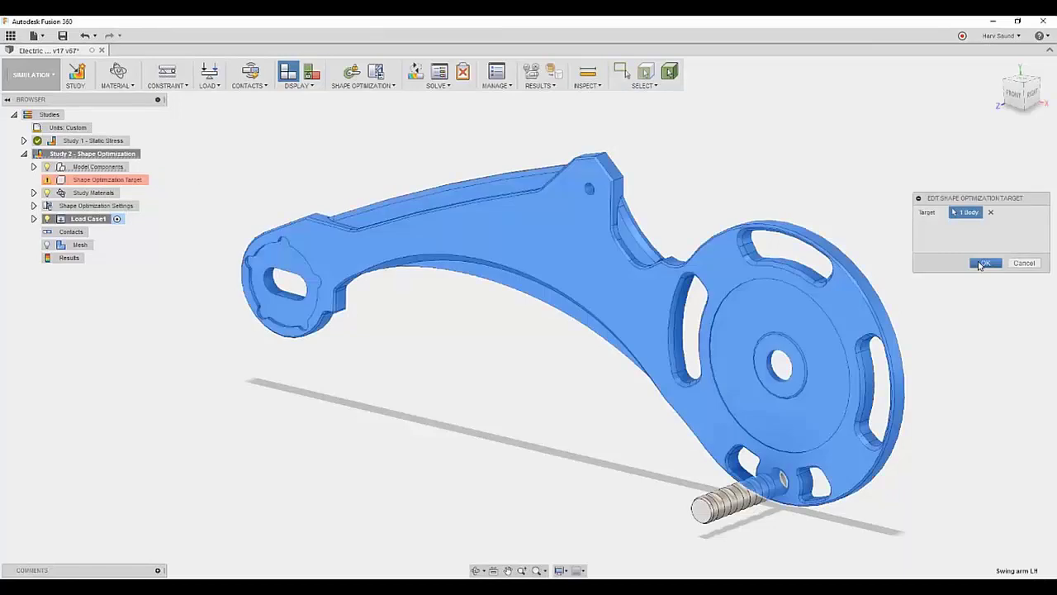
left_click(983, 263)
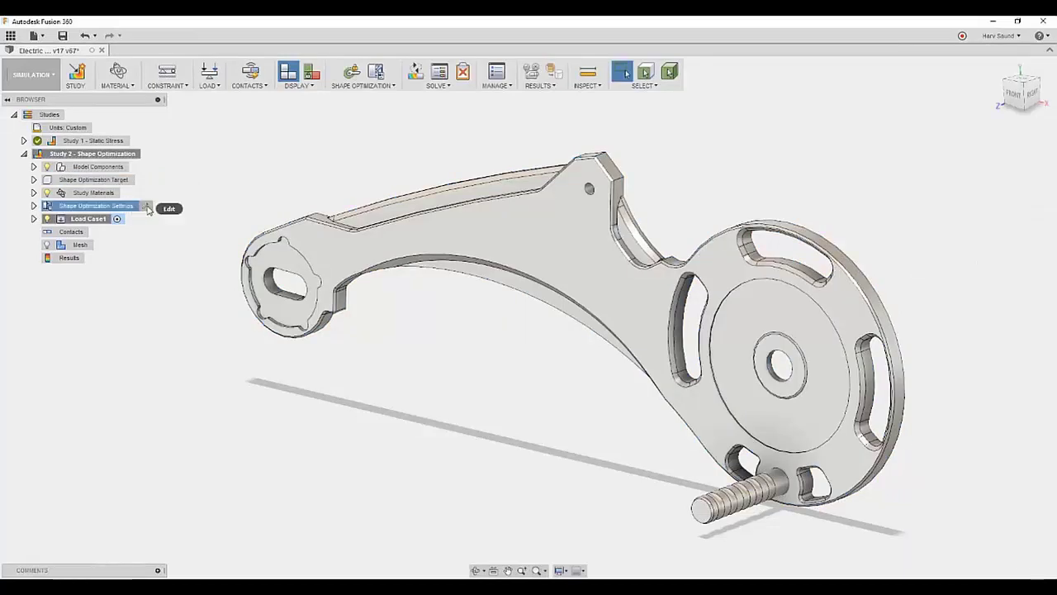
left_click(147, 206)
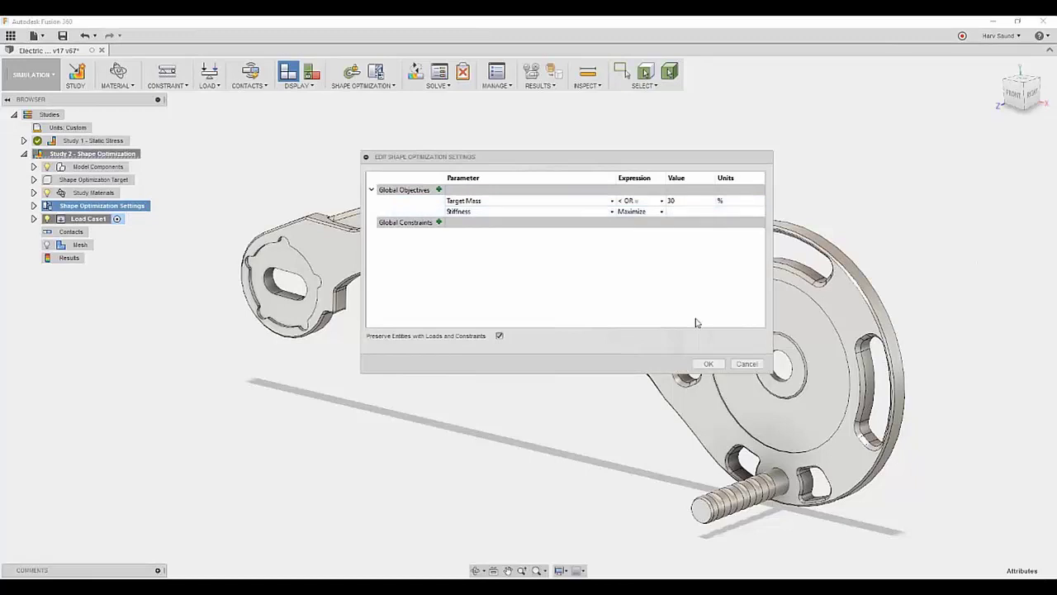
left_click(708, 363)
left_click(118, 79)
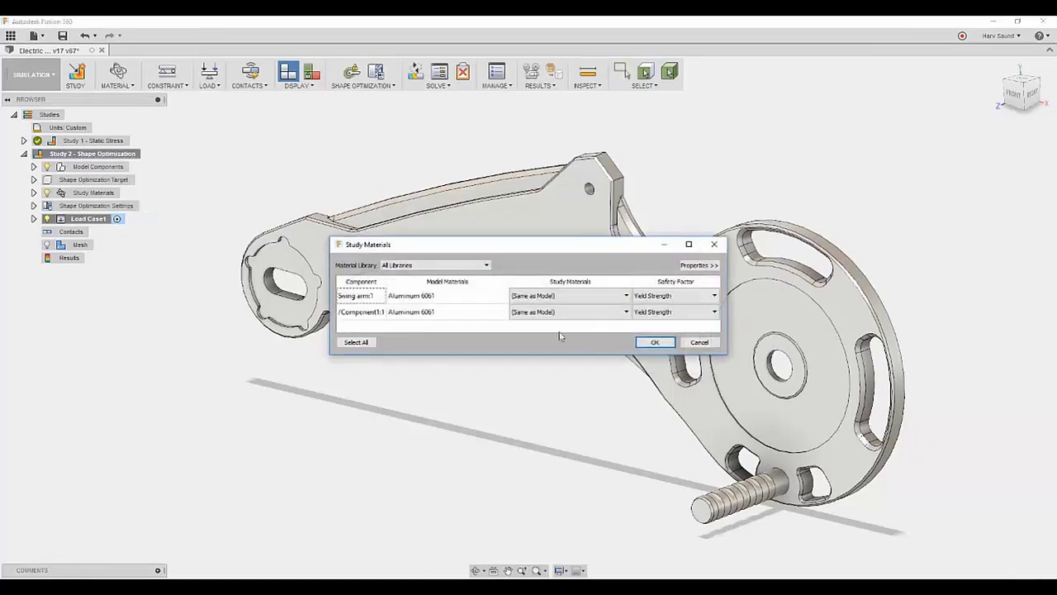
left_click(651, 342)
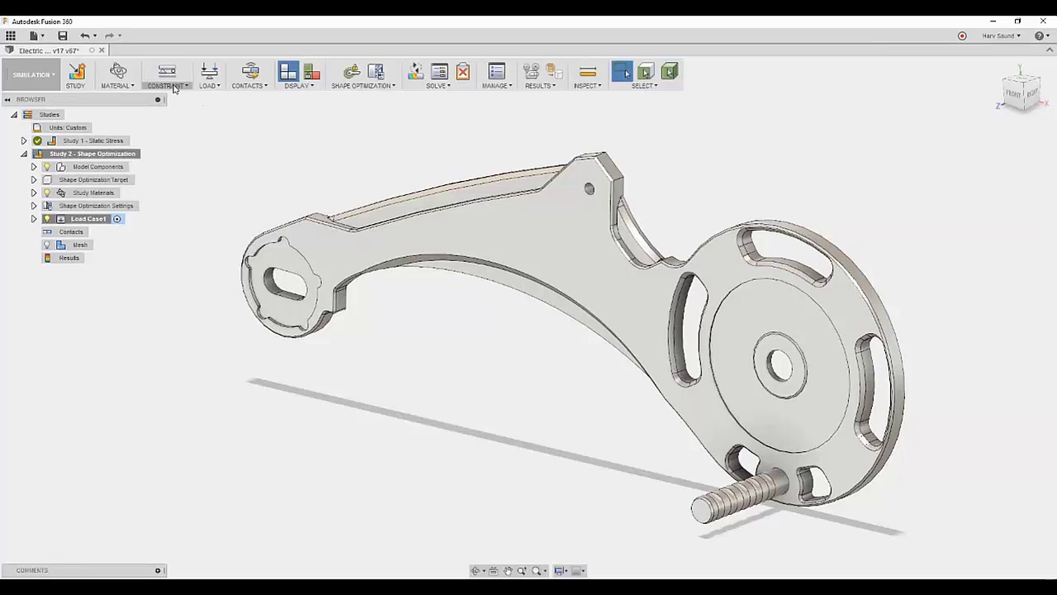
Add a fixed structural constraint on the swing arm's foot peg pin faces.
left_click(166, 72)
scroll(545, 429, "up", 5)
left_click(429, 496)
left_click(478, 486)
left_click(520, 472)
left_click(568, 461)
scroll(653, 438, "up", 3)
left_click(638, 431)
left_click(661, 459)
scroll(684, 455, "down", 2)
scroll(685, 456, "down", 2)
key("Return")
scroll(397, 313, "down", 3)
scroll(397, 314, "down", 2)
Load the four slot faces with a 2000 N force at a Y angle of 110°.
left_click(209, 75)
scroll(237, 227, "up", 3)
scroll(244, 239, "up", 3)
left_click(260, 260)
left_click(371, 269)
scroll(301, 221, "up", 2)
left_click(302, 221)
left_click(331, 285)
mouse_move(236, 236)
middle_mouse_down("shift")
mouse_move(755, 264)
mouse_move(419, 320)
middle_mouse_up("shift")
left_click_drag(420, 320, 341, 370)
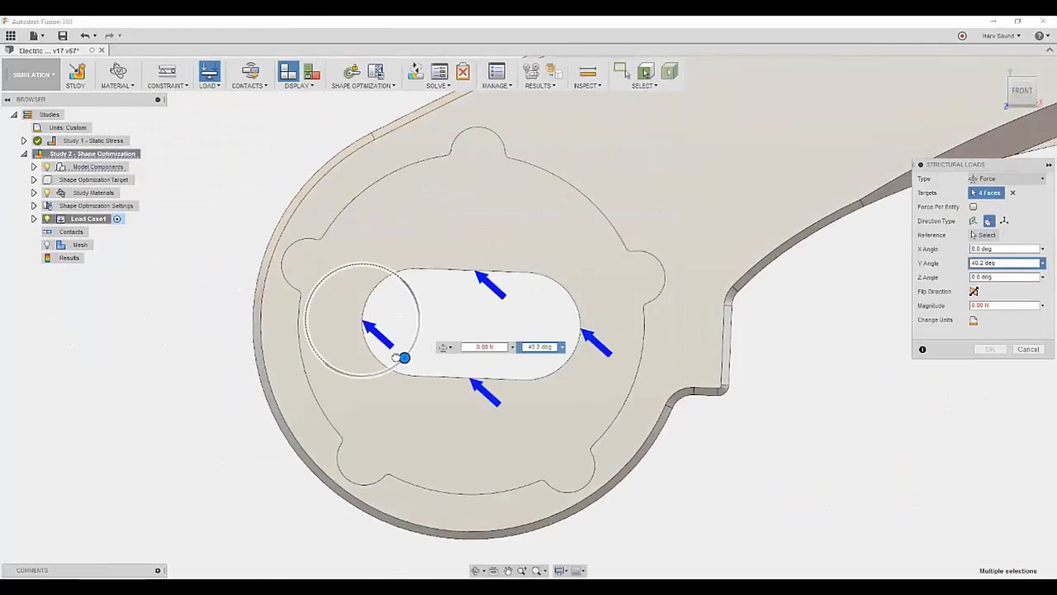
type("110")
left_click(485, 347)
type("2000")
left_click(989, 349)
key("F6")
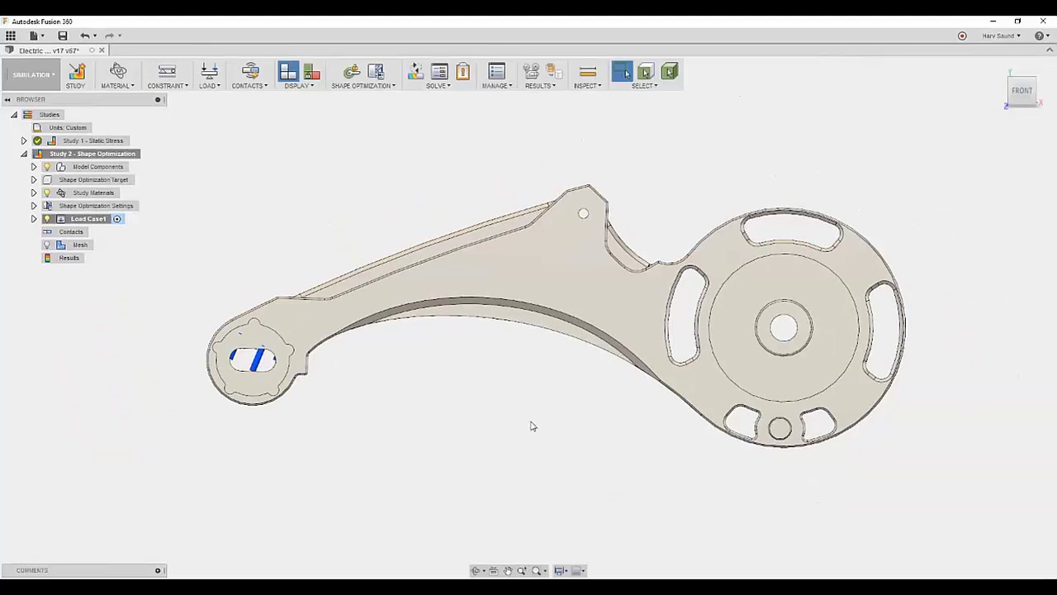
Auto-generate contacts, then set Bonded1 to Rough and Bonded2 to Separation in Contacts Manager.
left_click(250, 72)
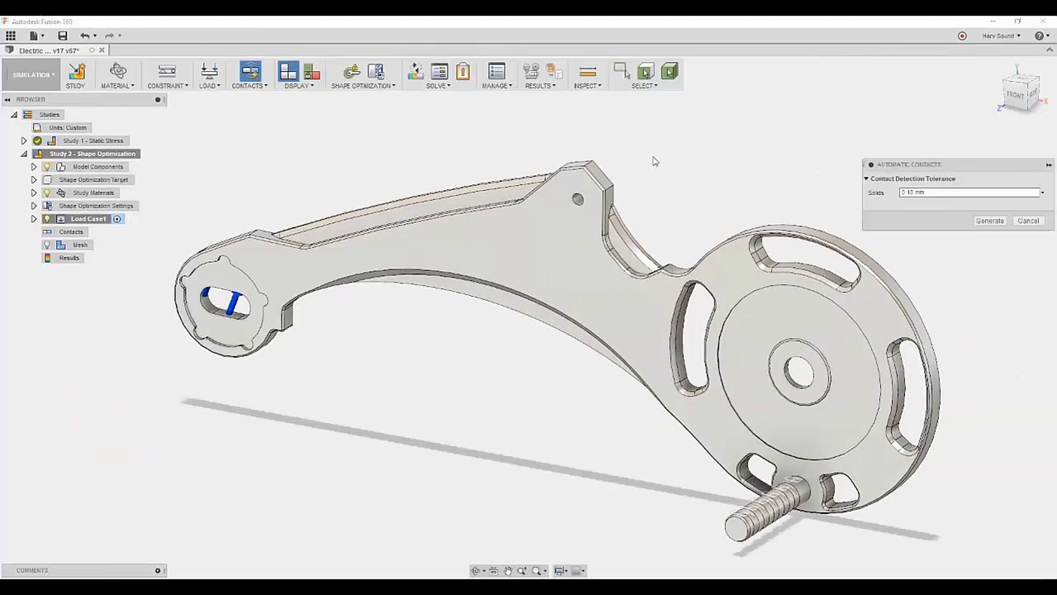
left_click(990, 224)
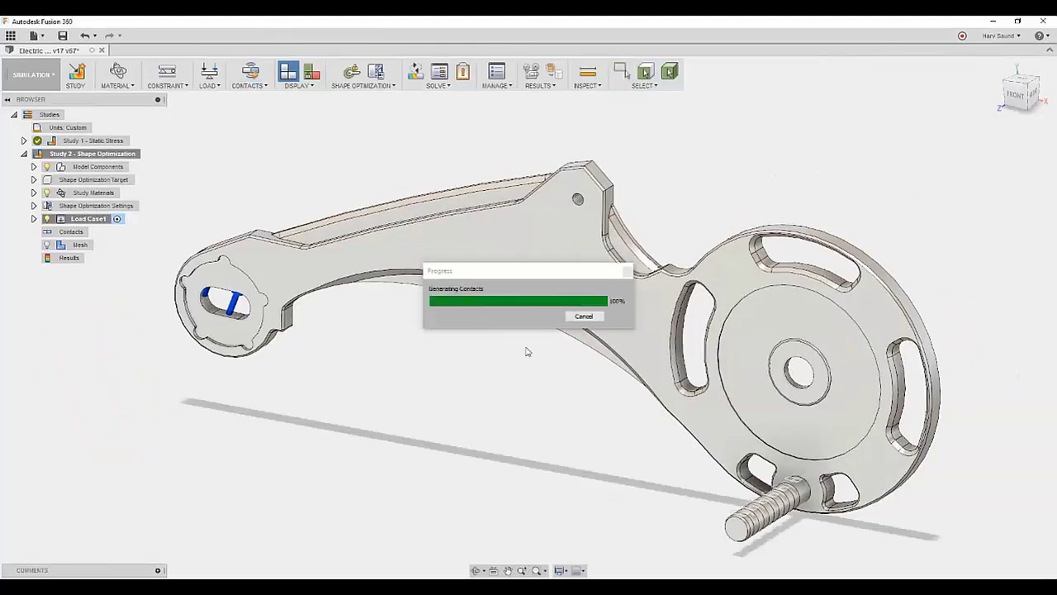
left_click(261, 86)
left_click(260, 126)
left_click(133, 201)
left_click(133, 232)
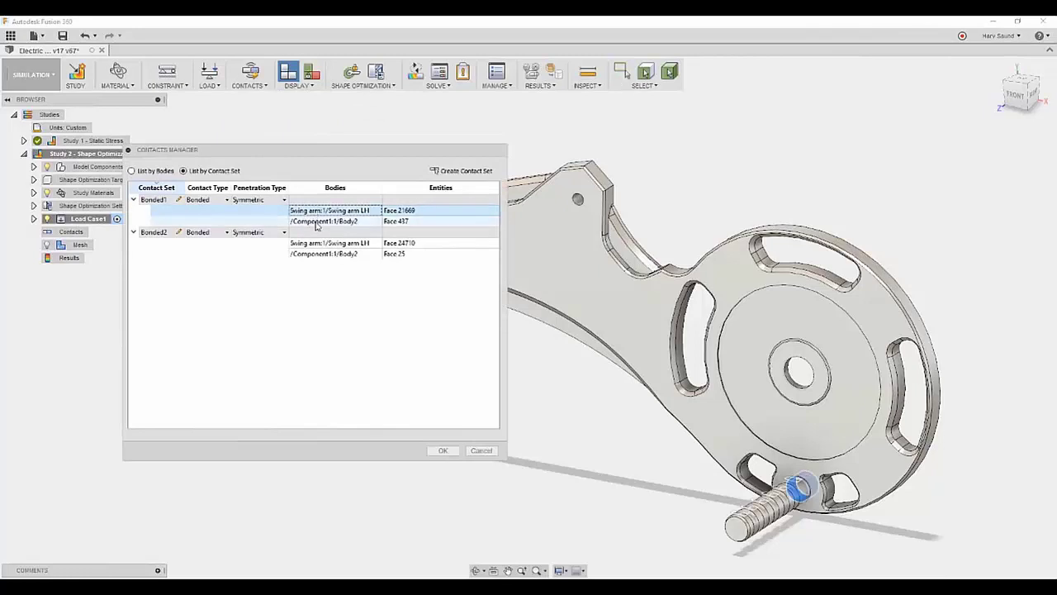
left_click(225, 201)
left_click(197, 238)
left_click(226, 232)
left_click(204, 252)
left_click(444, 451)
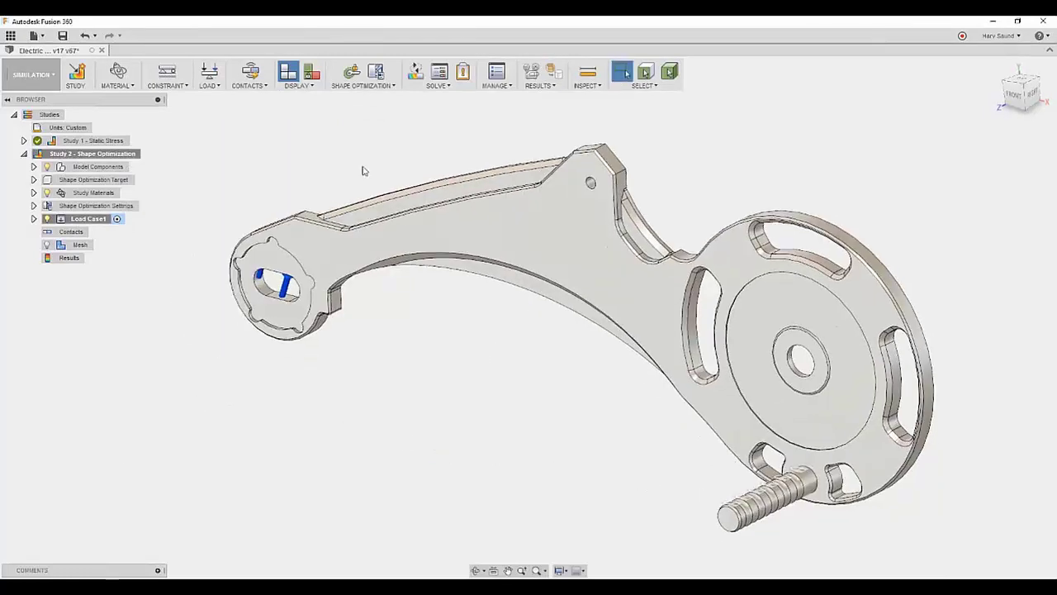
Add a cylindrical preserve region extending through the disc's centre hole.
left_click(351, 73)
scroll(531, 397, "up", 5)
scroll(577, 380, "up", 3)
left_click(577, 380)
middle_click_drag(577, 380, 484, 319, "shift")
mouse_move(484, 319)
left_mouse_down()
mouse_move(579, 366)
mouse_move(374, 316)
left_mouse_up()
scroll(376, 318, "down", 8)
left_click(986, 367)
Add a second cylindrical preserve region sized along the other hole.
right_click(685, 194)
left_click(633, 203)
left_click(453, 203)
scroll(454, 205, "up", 6)
mouse_move(562, 243)
middle_mouse_down("shift")
mouse_move(396, 240)
mouse_move(446, 245)
middle_mouse_up("shift")
left_click(396, 237)
left_click_drag(663, 245, 721, 283)
middle_click_drag(721, 283, 550, 224, "shift")
scroll(815, 338, "down", 3)
scroll(815, 338, "down", 5)
left_click(985, 368)
scroll(666, 207, "up", 2)
scroll(665, 207, "up", 2)
Solve Study 2 on the cloud with Solve 1 Study and dismiss the Job Status dialog.
left_click(420, 85)
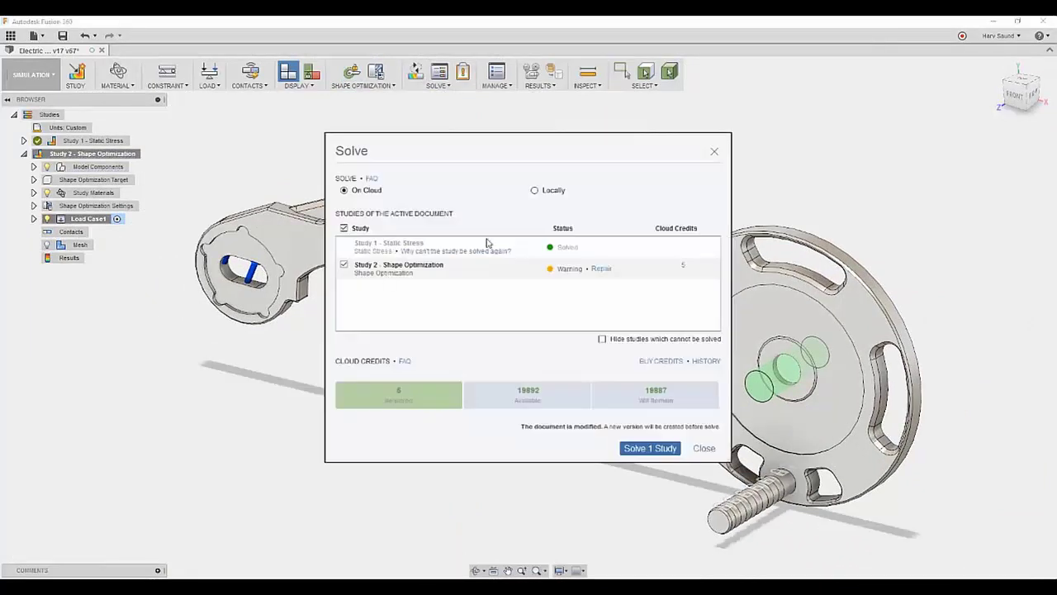
left_click(650, 448)
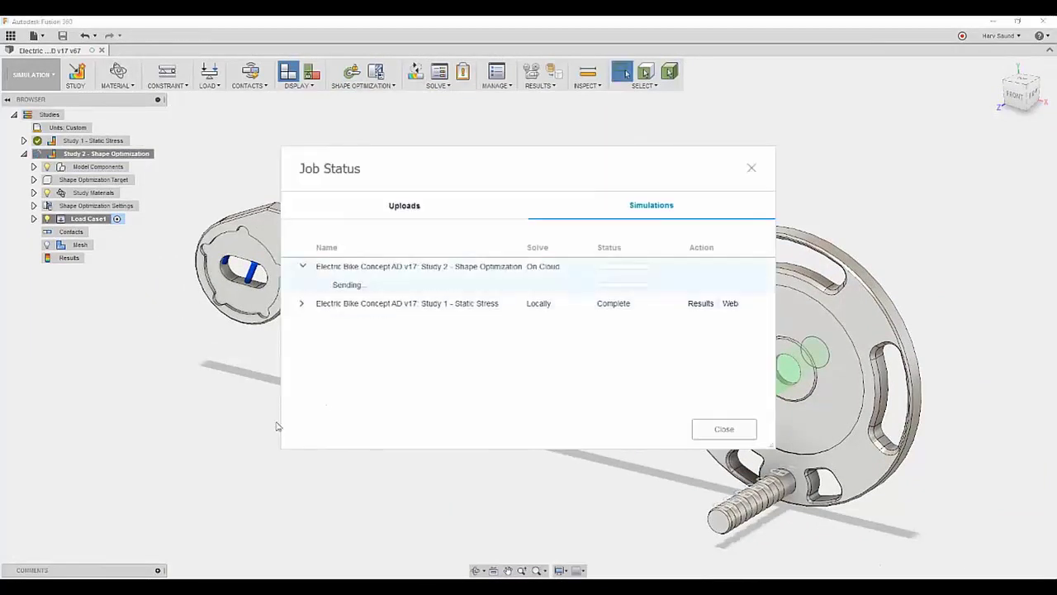
left_click(723, 429)
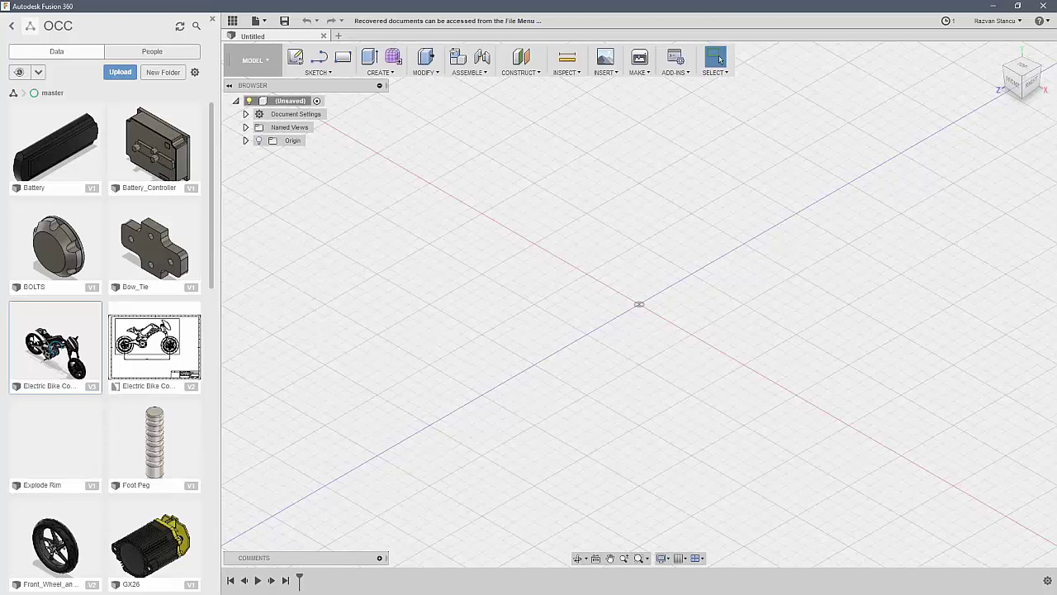
Open the Electric Bike Concept AD design from the Data Panel.
double_click(54, 343)
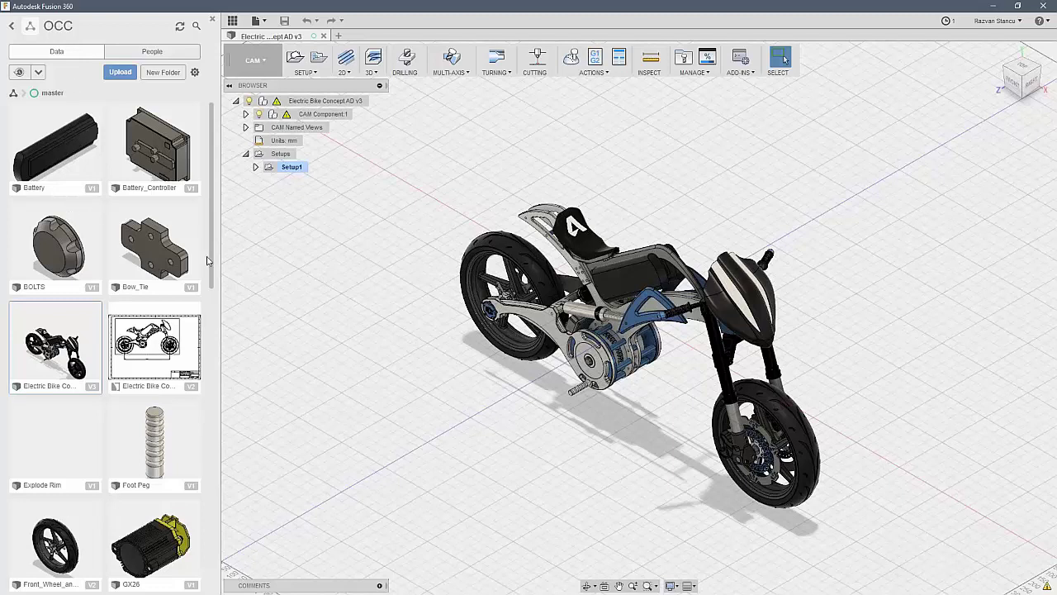
Orbit and zoom around the e-bike assembly, then open the Electric Bike drawing.
mouse_move(564, 363)
middle_mouse_down("shift")
mouse_move(523, 329)
mouse_move(428, 311)
mouse_move(785, 58)
middle_mouse_up("shift")
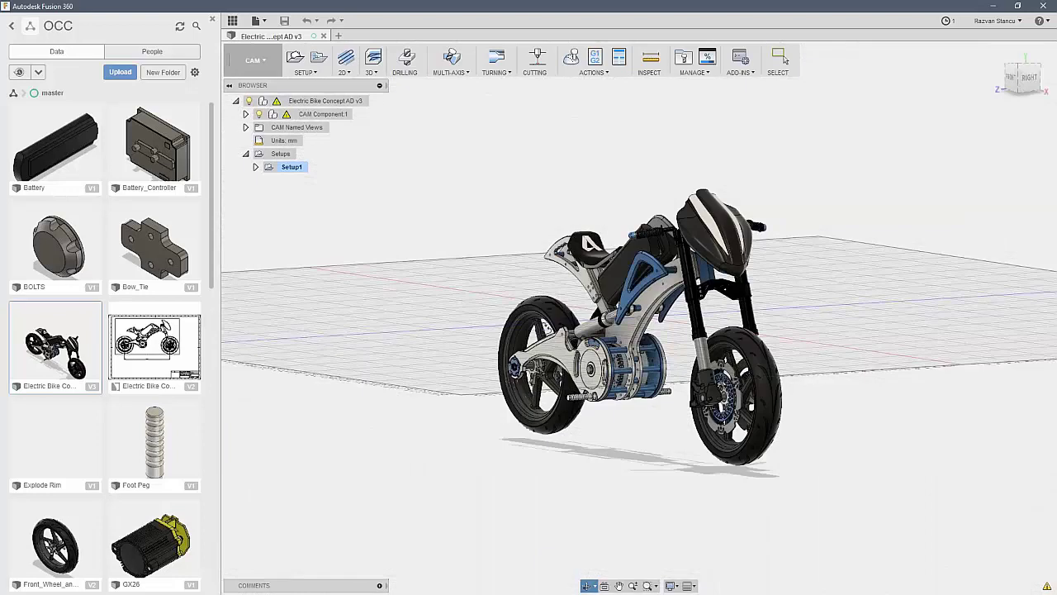
scroll(576, 341, "up", 2)
scroll(575, 342, "up", 2)
scroll(575, 342, "up", 2)
scroll(576, 342, "up", 1)
middle_click_drag(576, 342, 496, 325, "shift")
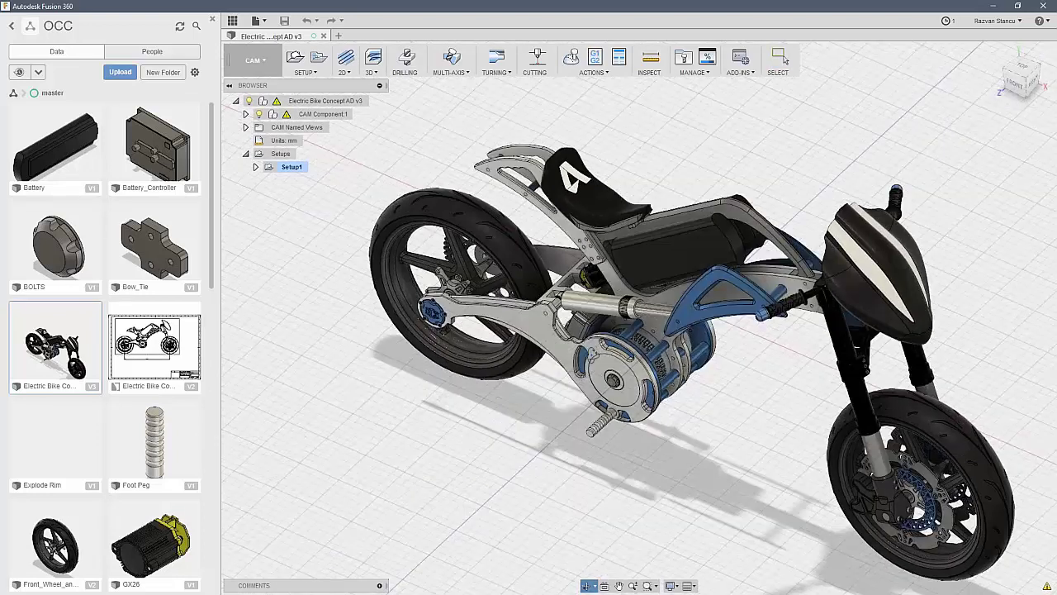
double_click(180, 343)
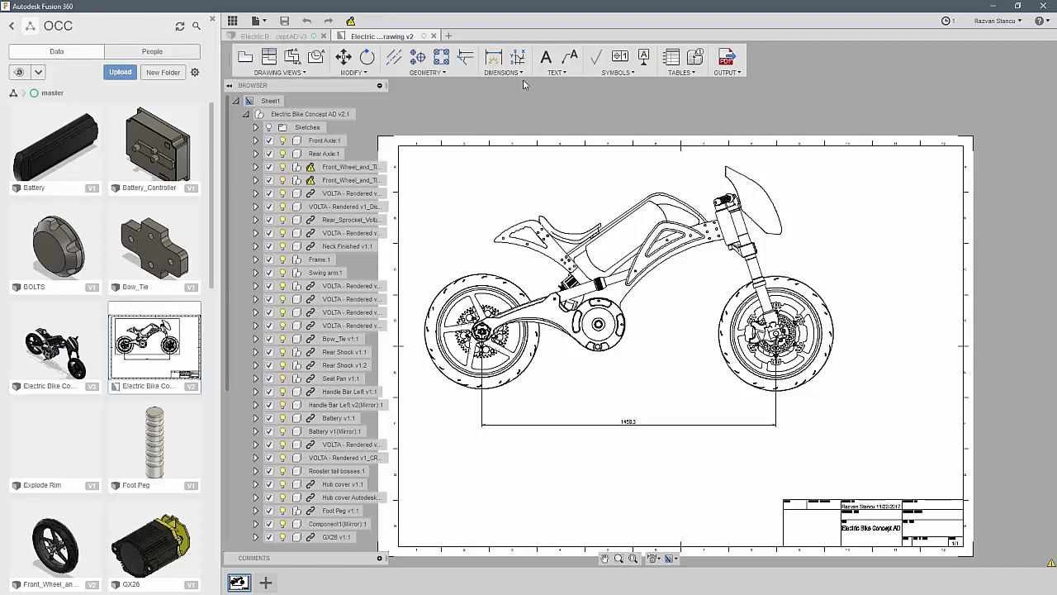
Browse the drawing's Symbols, Tables and Output menus.
left_click(647, 74)
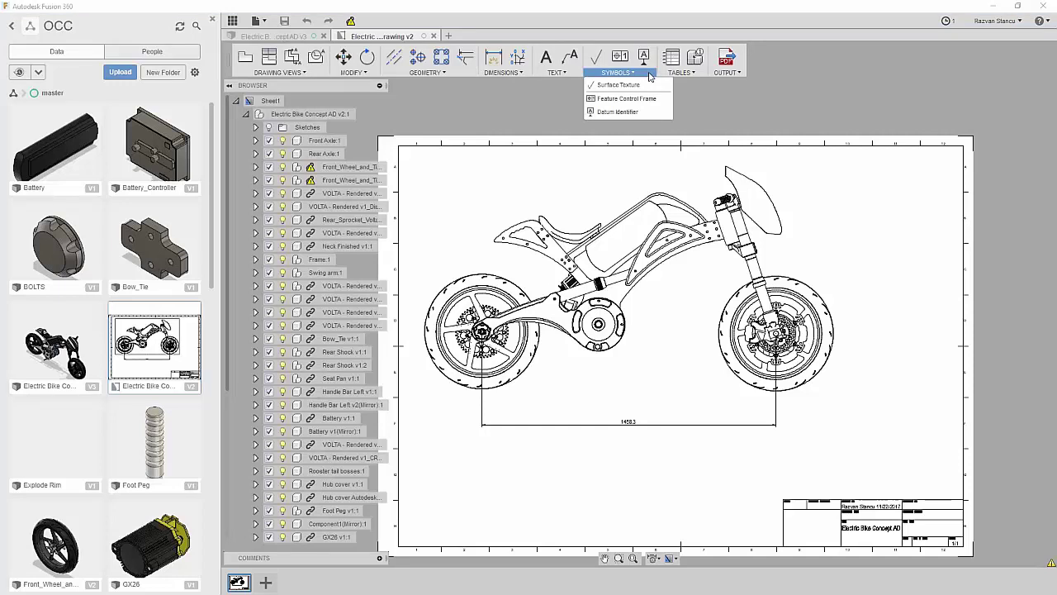
left_click(679, 73)
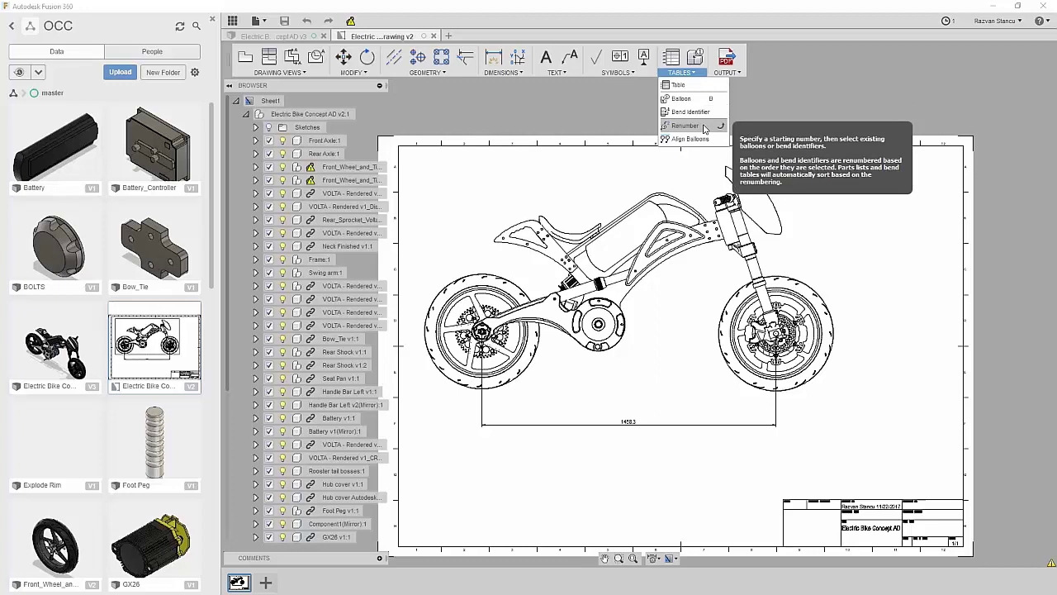
left_click(720, 73)
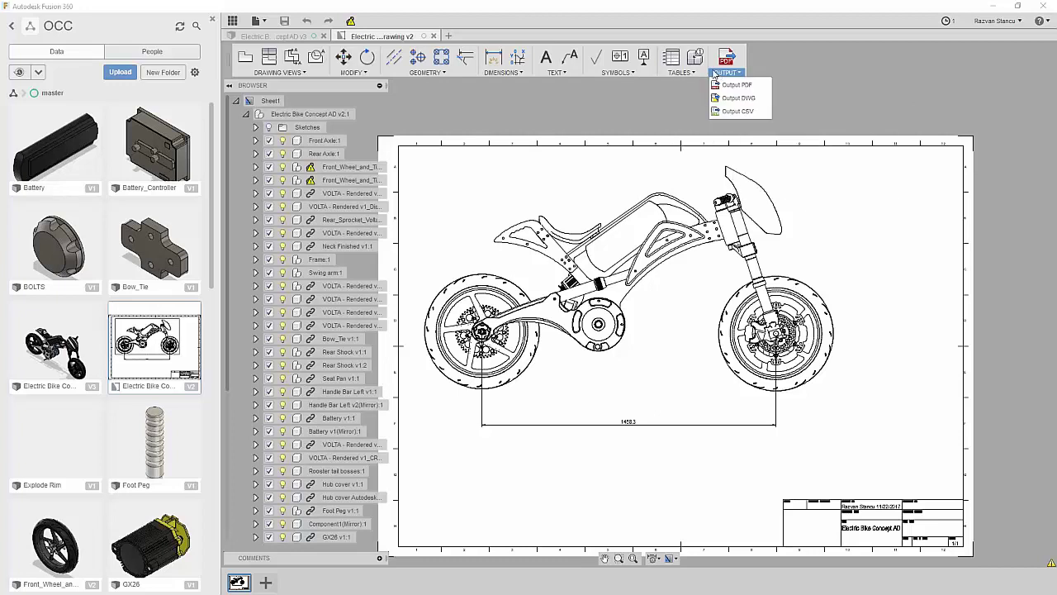
mouse_move(502, 72)
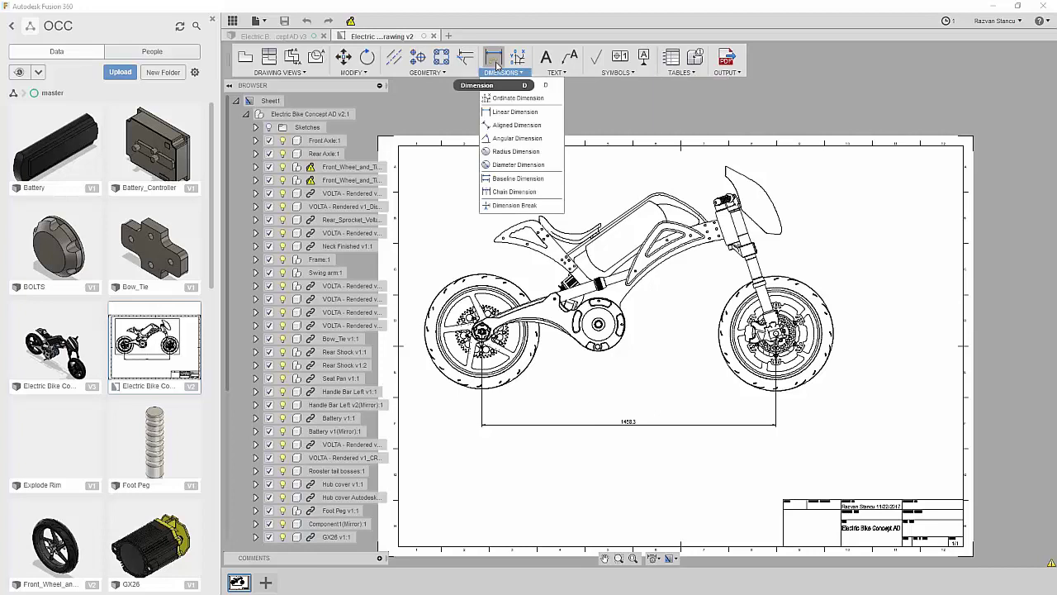
Add a 982.9 linear dimension from the seat tip to the front shock.
left_click(524, 114)
scroll(519, 237, "up", 4)
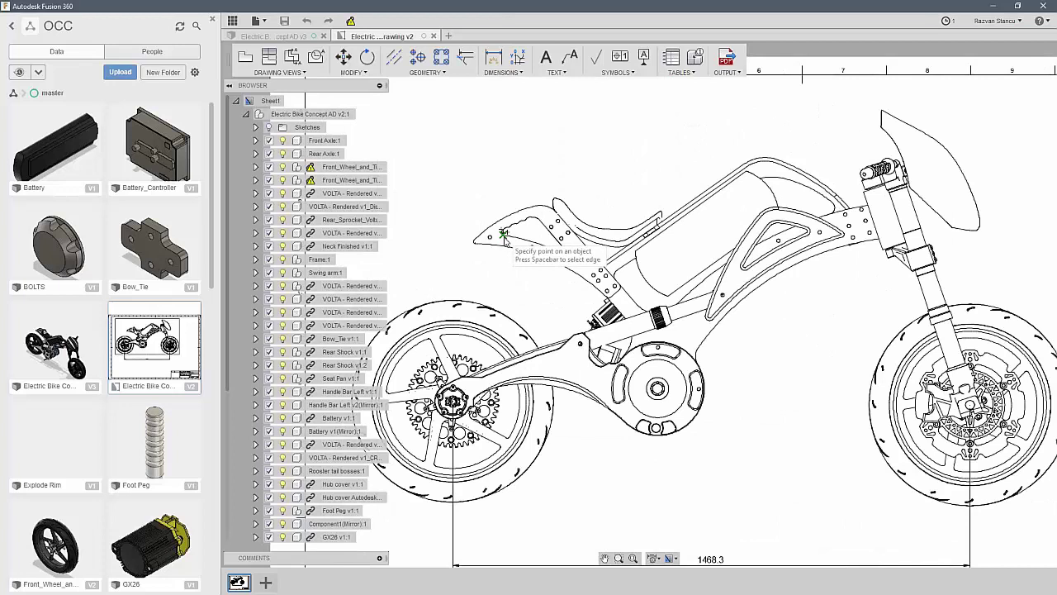
left_click(557, 203)
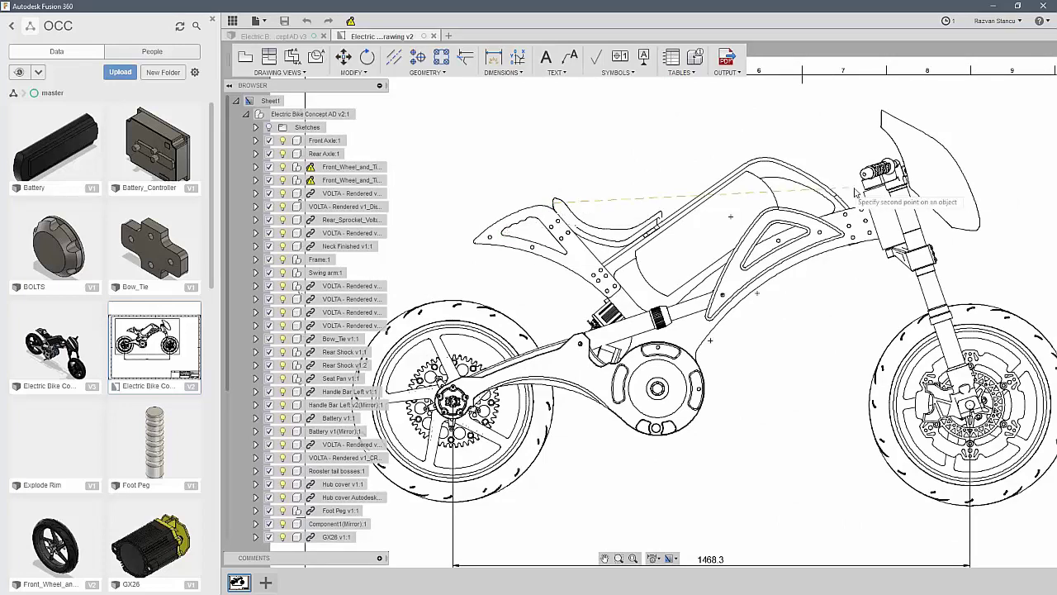
left_click(907, 191)
left_click(743, 103)
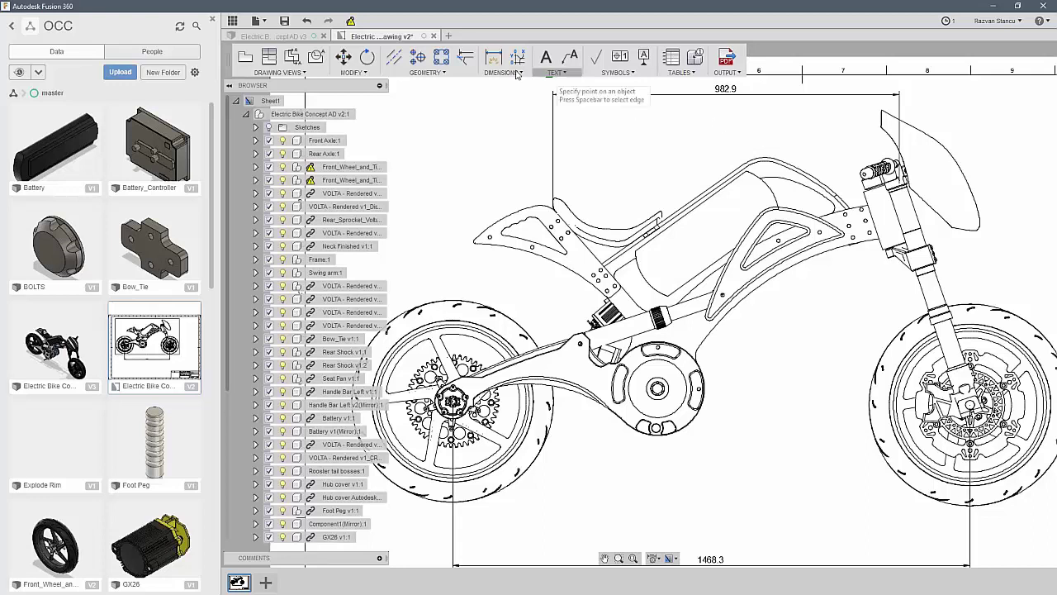
Minimize the drawing, return to the 3D Electric Bike design and show the workspace list.
left_click(994, 7)
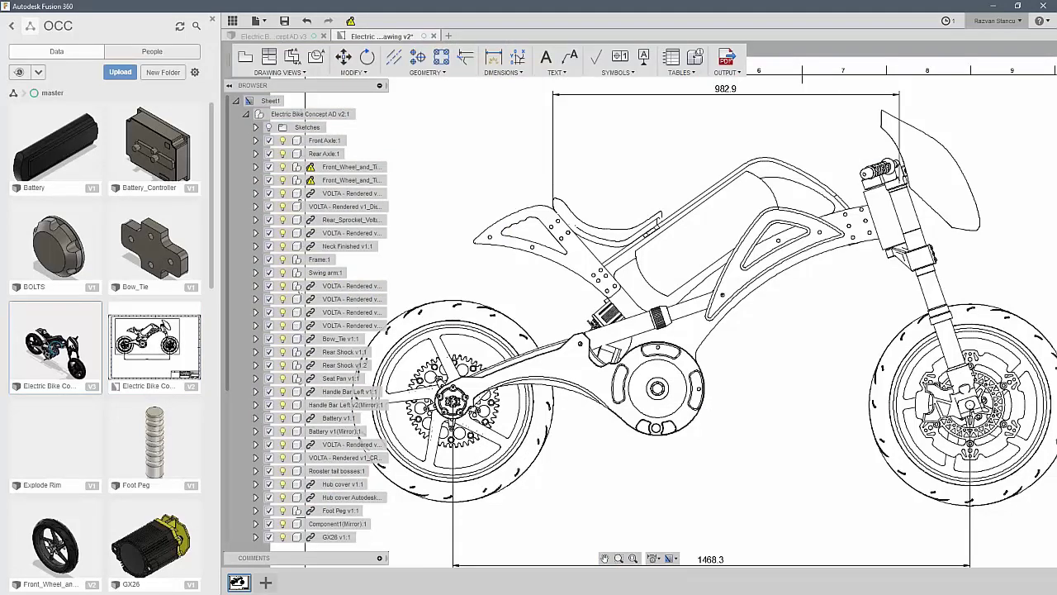
double_click(69, 343)
left_click(255, 62)
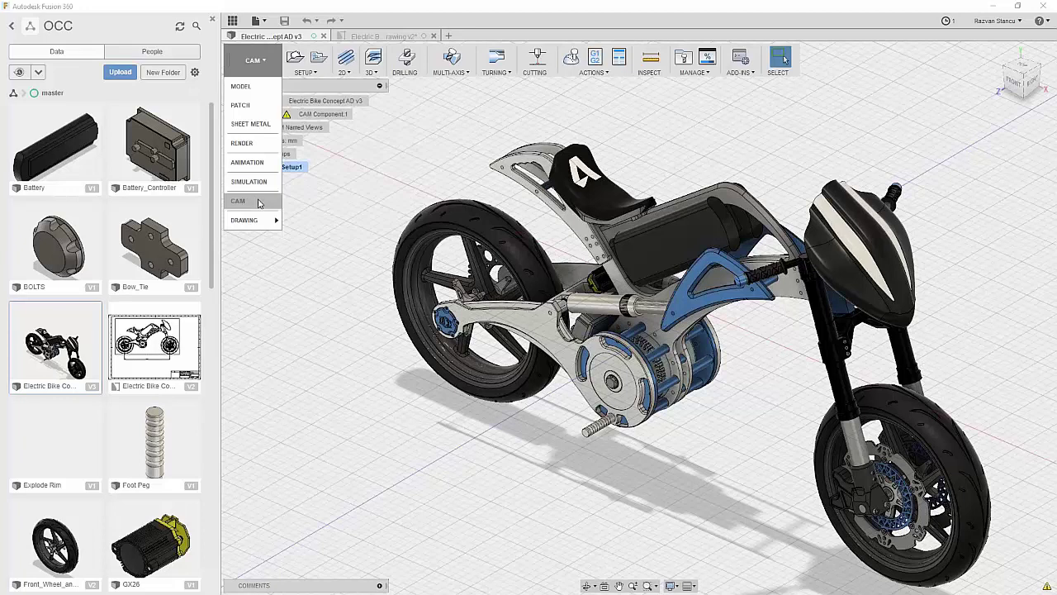
mouse_move(248, 220)
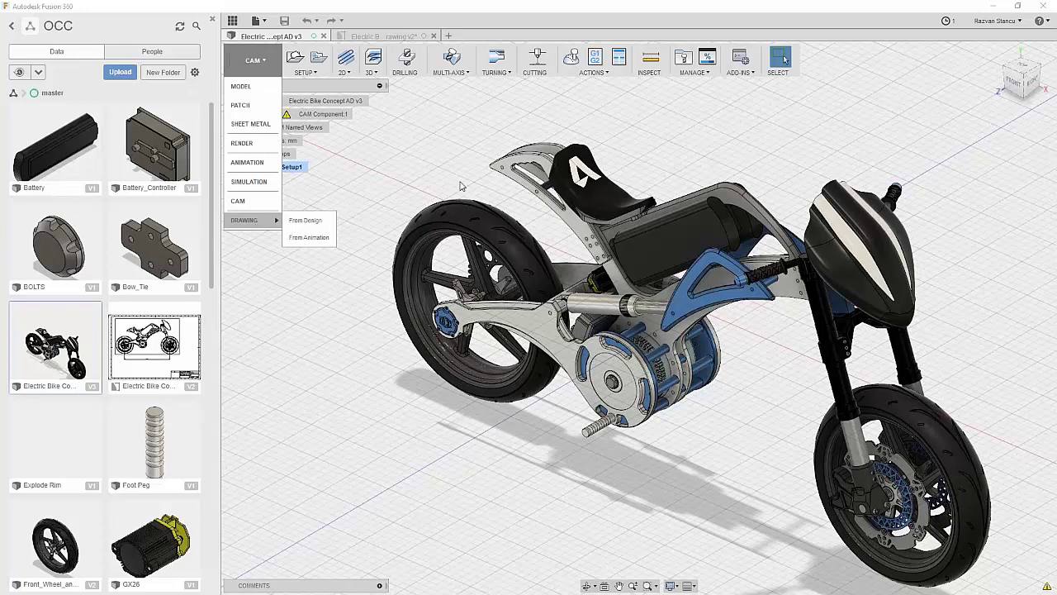
Minimize Fusion 360 and advance the slideshow to the Securitate slide.
left_click(1002, 7)
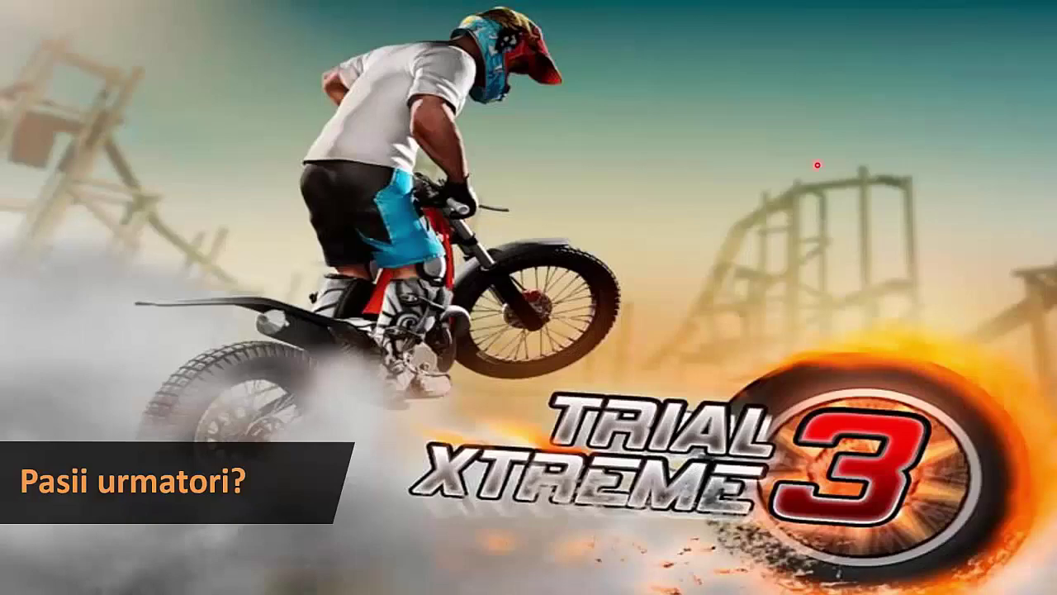
key("Right")
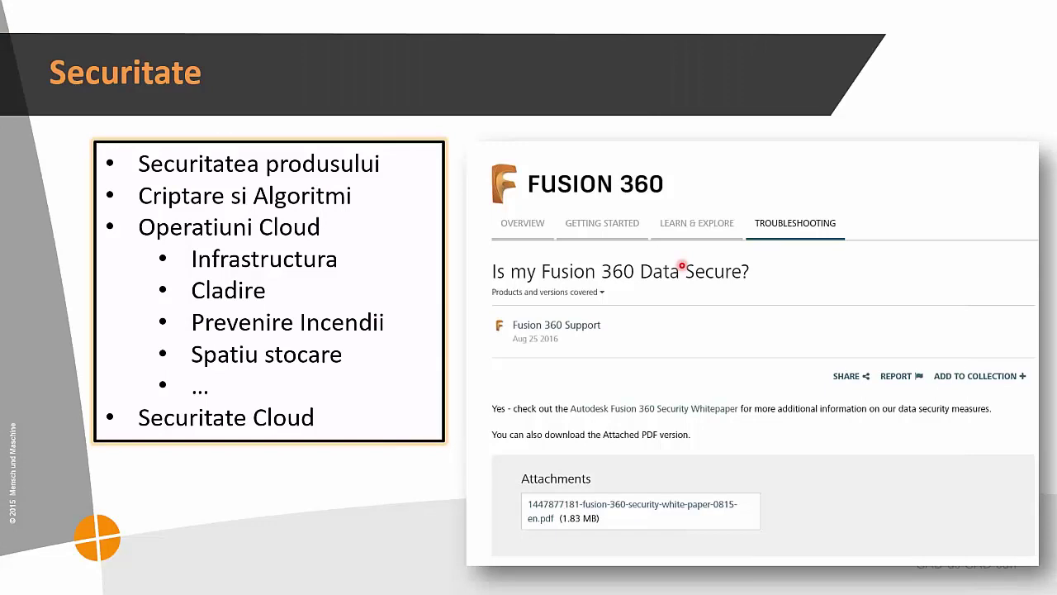
key("Right")
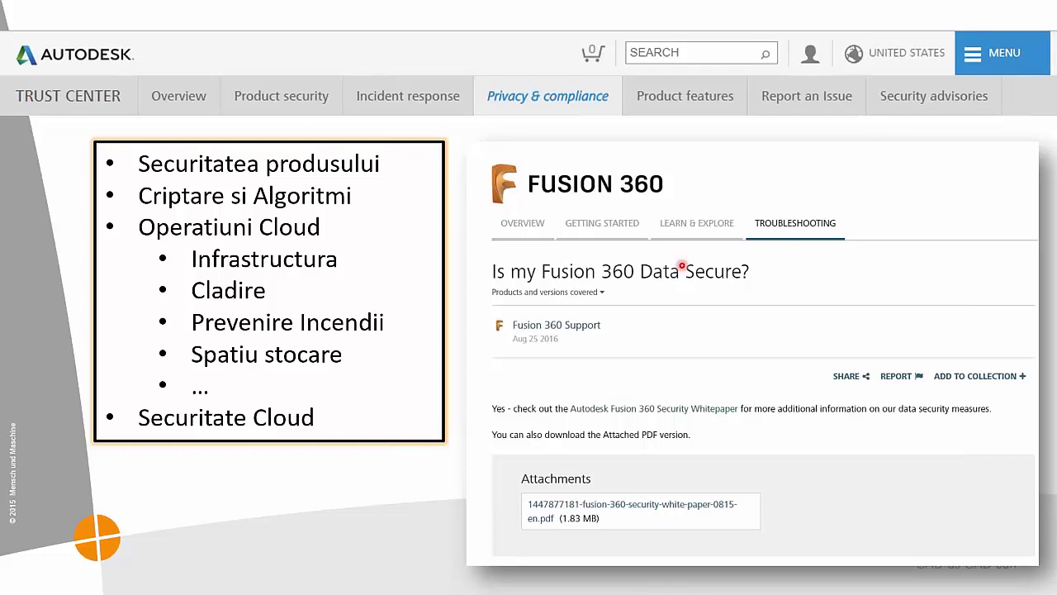
Advance to the final 'Multumesc pentru timpul acordat!' slide.
left_click(683, 265)
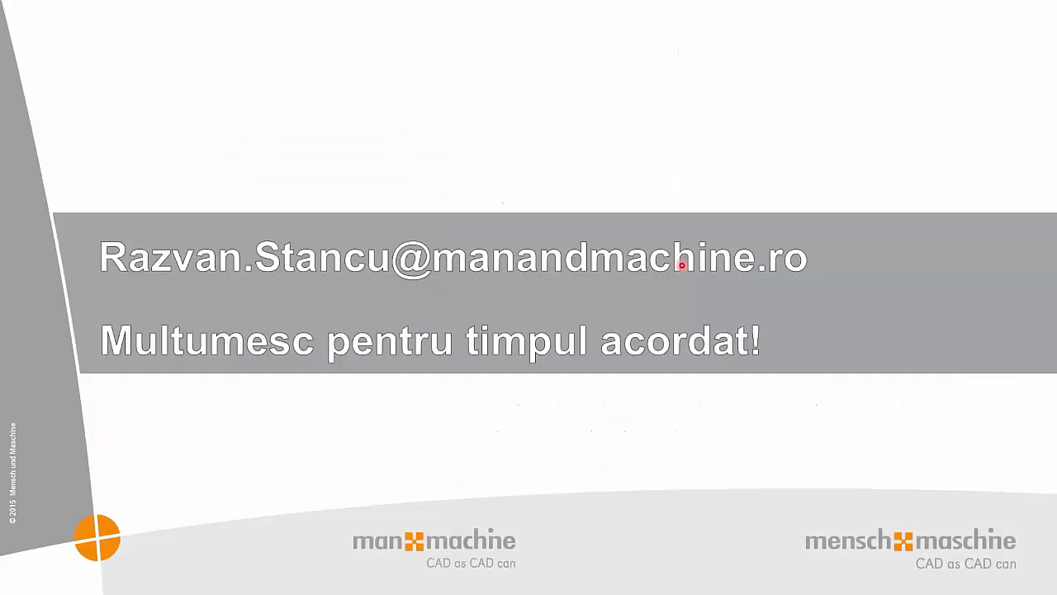